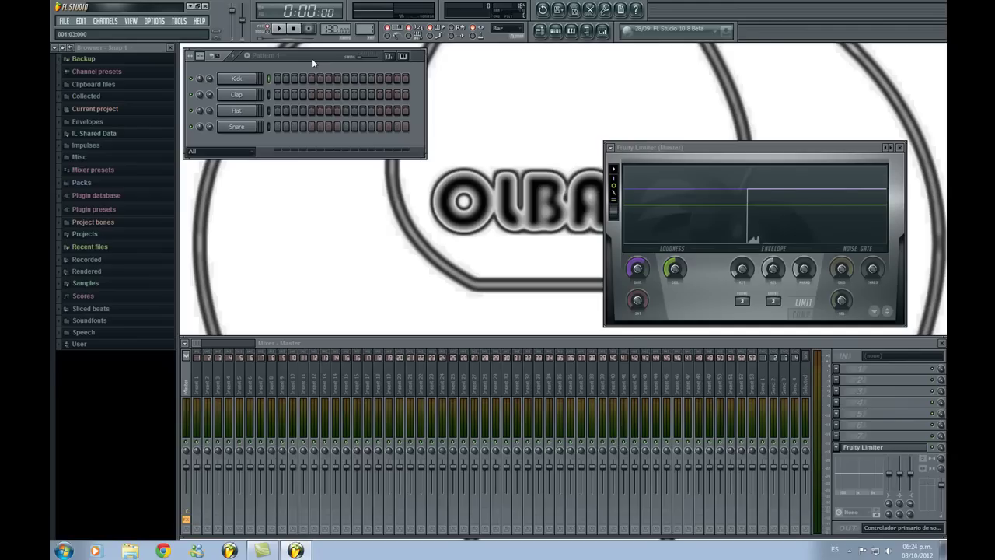
Go through the channel settings of the Kick, Clap, Hat and Snare channels.
{"action": "left_click_drag", "start_coordinate": [312, 58], "coordinate": [315, 57]}
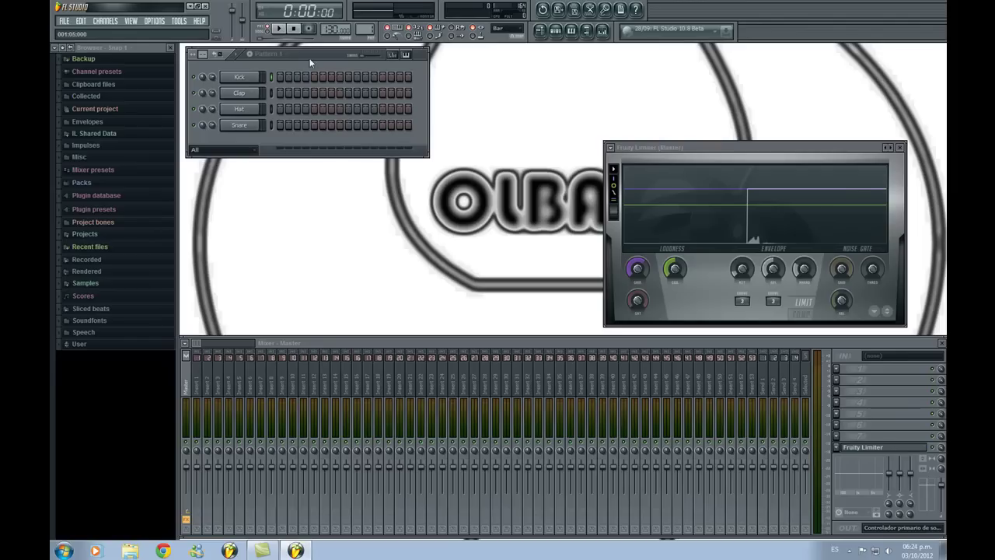
{"action": "left_click_drag", "start_coordinate": [314, 56], "coordinate": [312, 54]}
{"action": "left_click", "coordinate": [242, 76]}
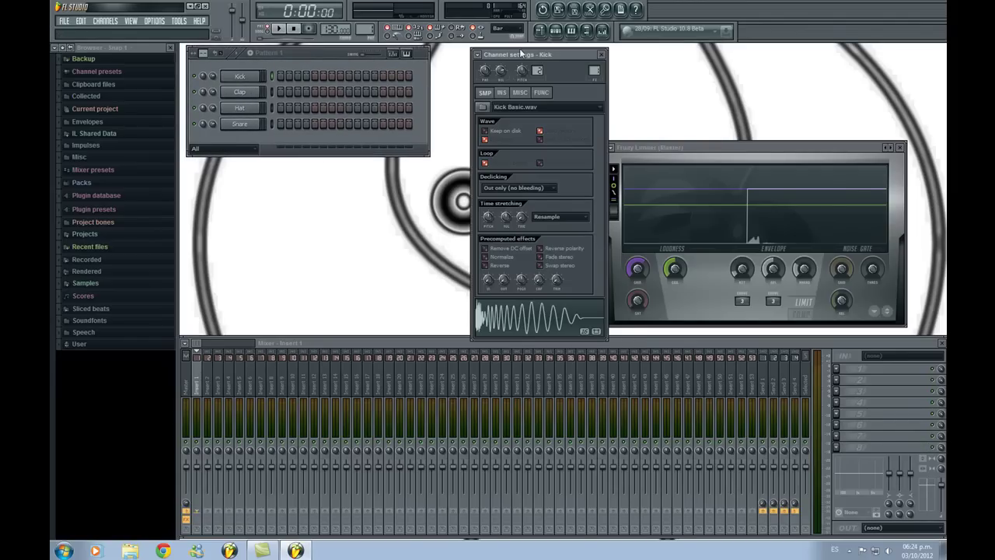
{"action": "left_click", "coordinate": [245, 92]}
{"action": "left_click", "coordinate": [247, 108]}
{"action": "left_click", "coordinate": [247, 124]}
{"action": "left_click", "coordinate": [252, 78]}
{"action": "left_click", "coordinate": [249, 93]}
{"action": "left_click", "coordinate": [248, 108]}
{"action": "left_click", "coordinate": [245, 125]}
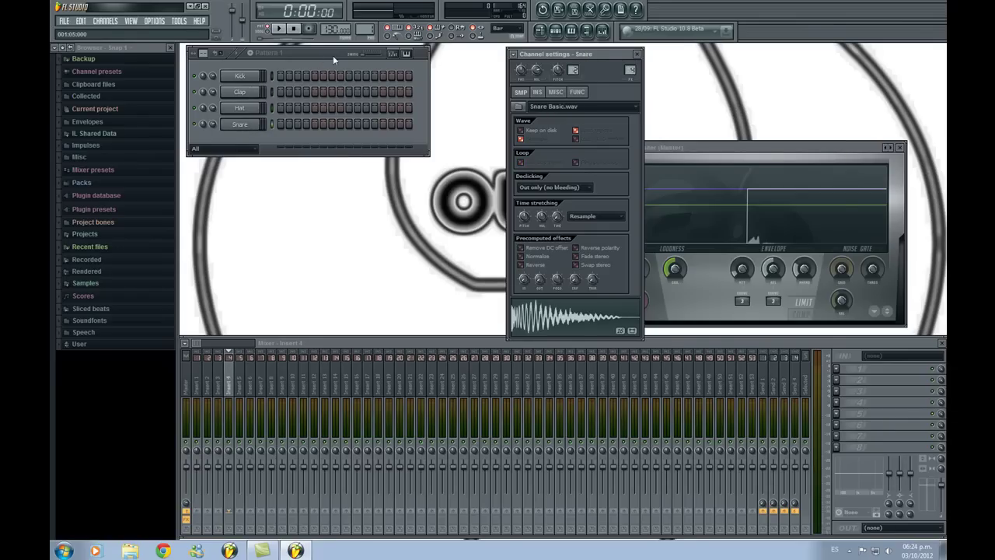
{"action": "left_click", "coordinate": [249, 79]}
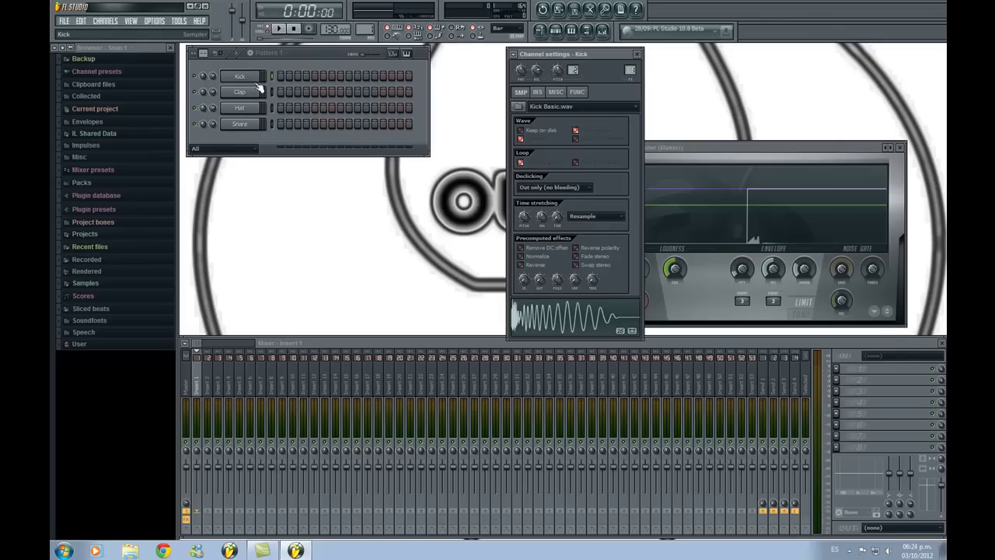
{"action": "left_click", "coordinate": [241, 95]}
{"action": "left_click", "coordinate": [247, 108]}
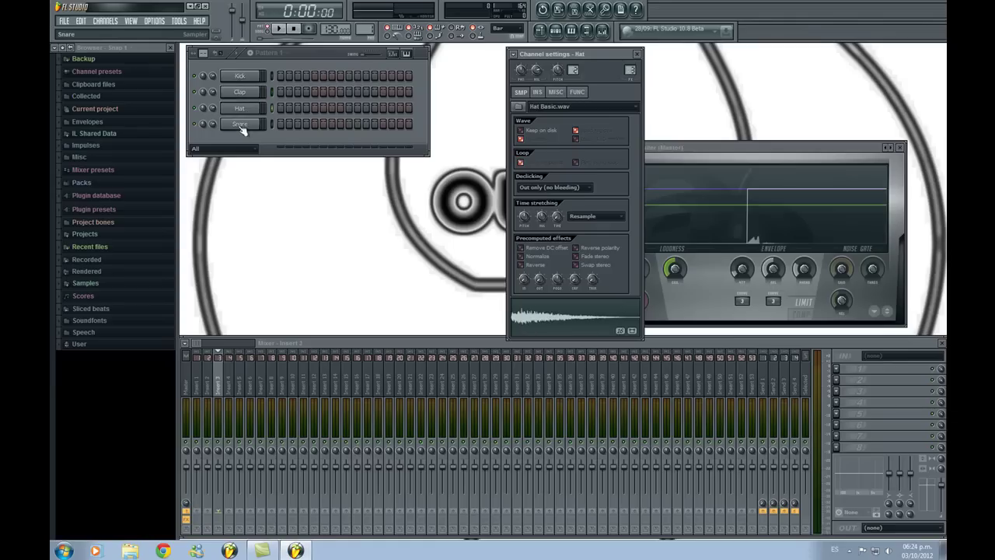
{"action": "left_click", "coordinate": [244, 127]}
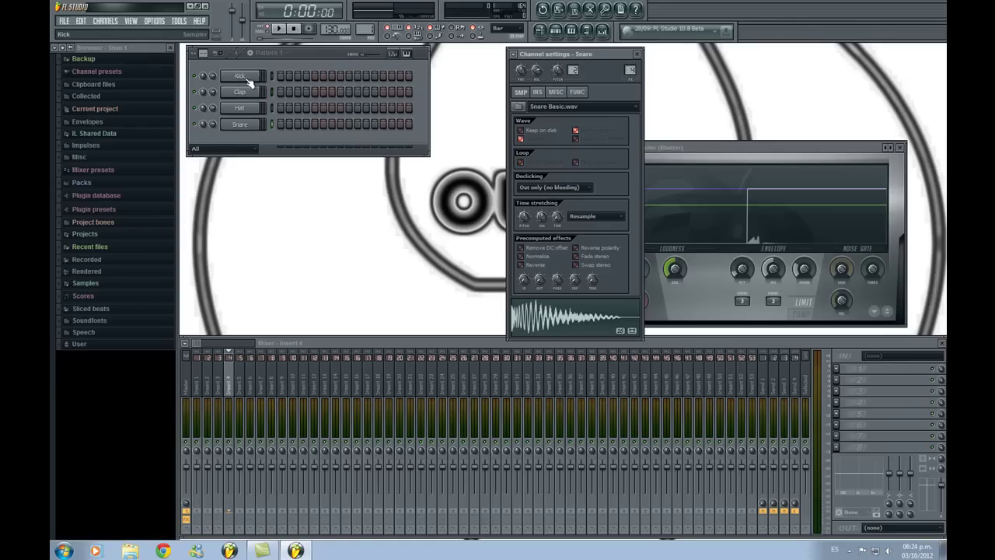
Listen to the Snare, Hat, Clap and Kick samples from the waveform in each channel's settings.
{"action": "left_click", "coordinate": [535, 315]}
{"action": "left_click", "coordinate": [534, 315]}
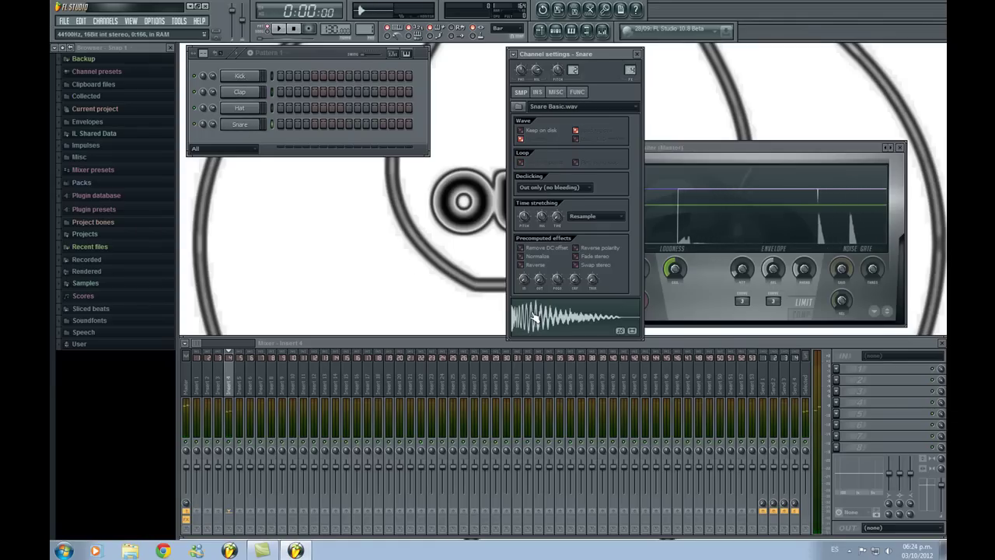
{"action": "left_click", "coordinate": [240, 108]}
{"action": "left_click", "coordinate": [529, 315]}
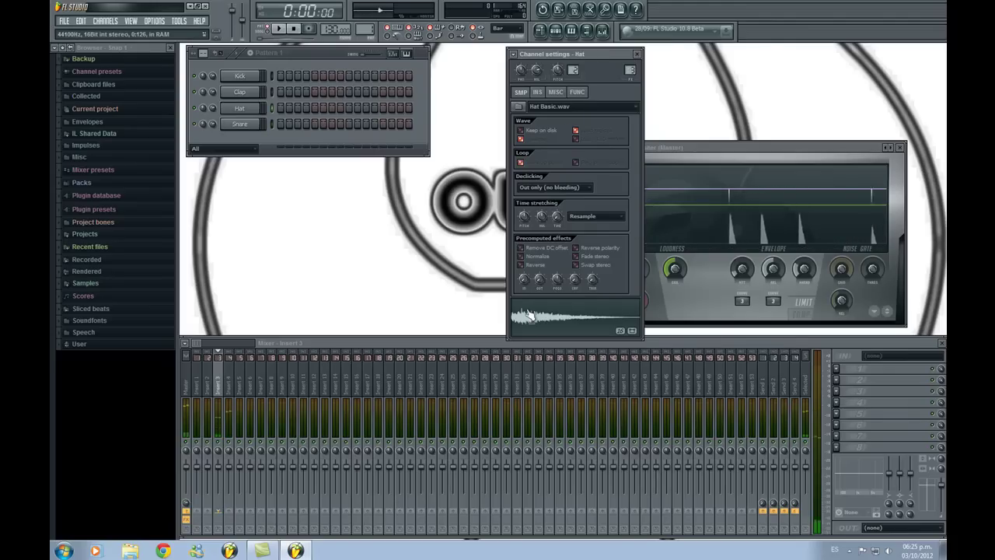
{"action": "left_click", "coordinate": [246, 92]}
{"action": "left_click", "coordinate": [548, 318]}
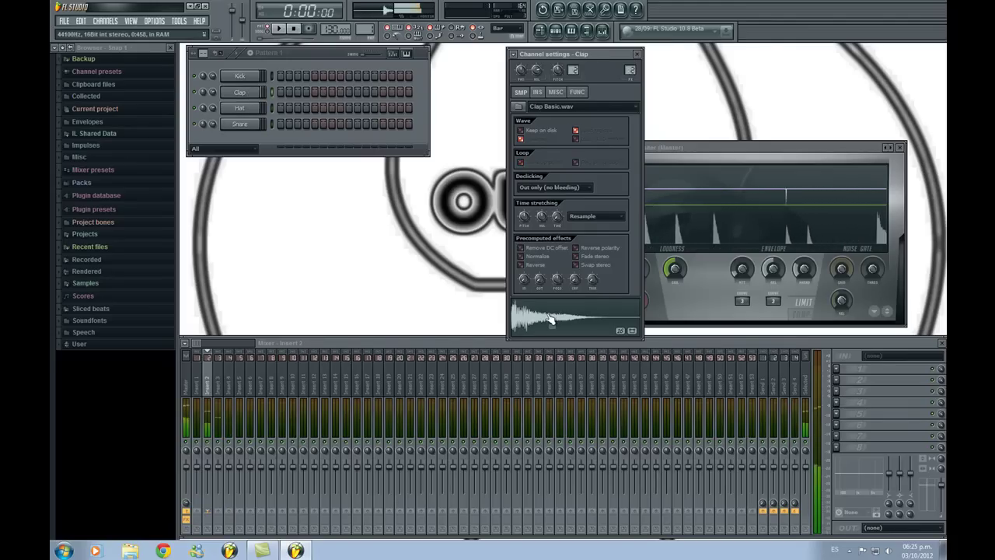
{"action": "left_click", "coordinate": [247, 77]}
{"action": "left_click", "coordinate": [554, 319]}
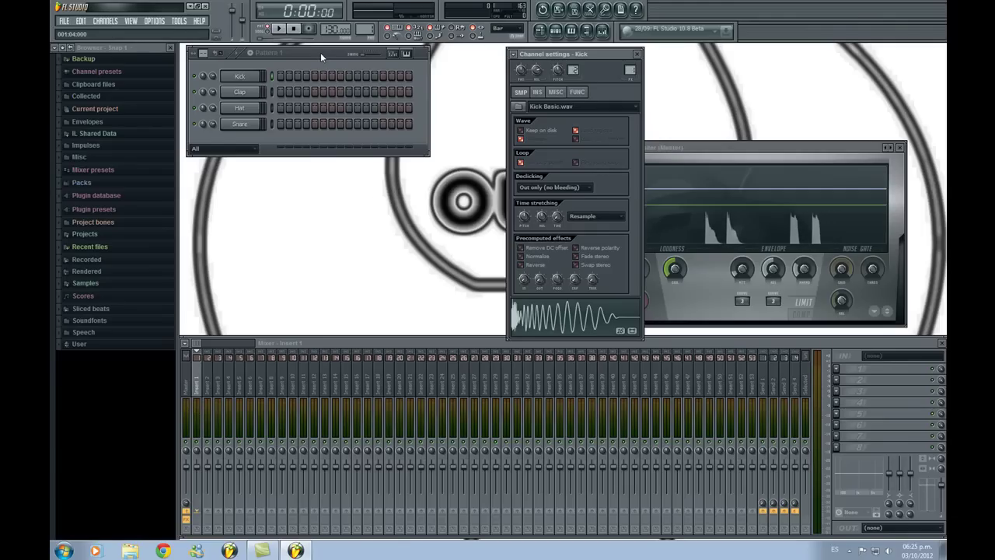
Play the Kick channel at different pitches as live notes.
{"action": "key", "text": "v"}
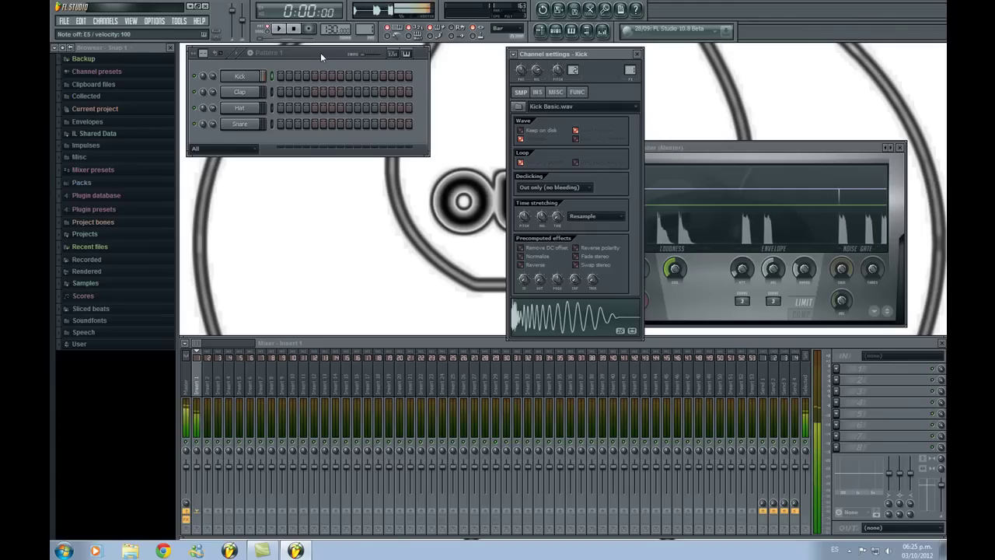
{"action": "key", "text": "e"}
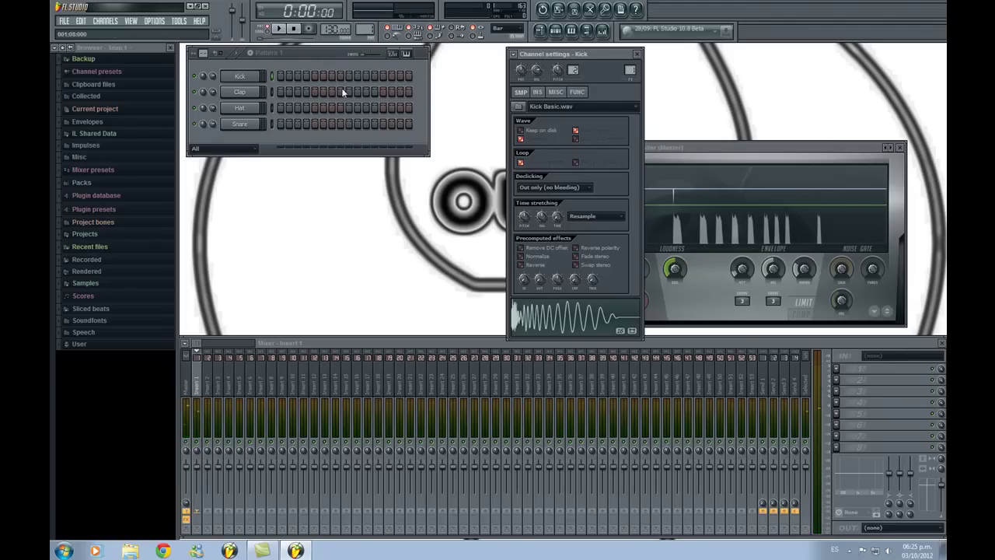
{"action": "left_click_drag", "start_coordinate": [313, 51], "coordinate": [303, 54]}
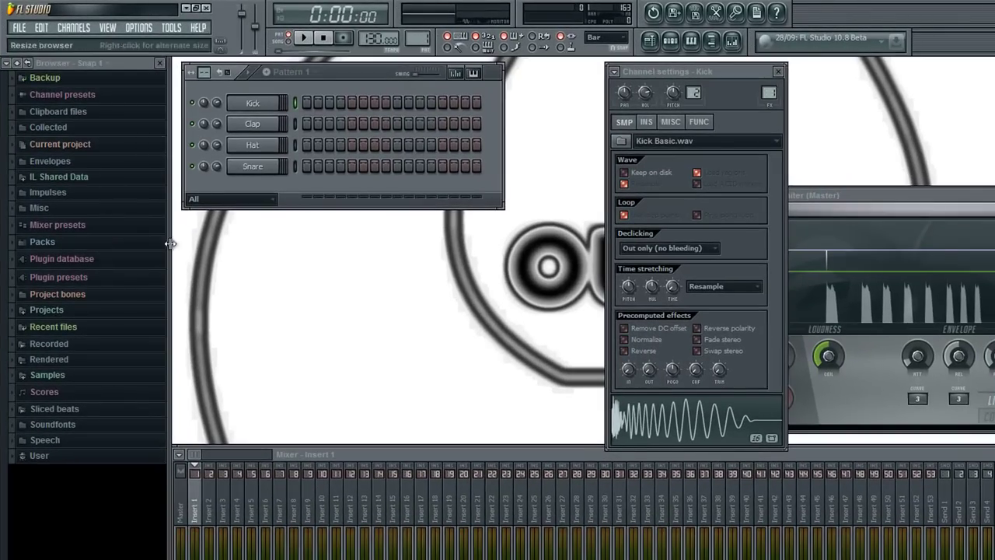
{"action": "mouse_move", "coordinate": [340, 74]}
{"action": "left_mouse_down"}
{"action": "mouse_move", "coordinate": [350, 74]}
{"action": "mouse_move", "coordinate": [341, 73]}
{"action": "left_mouse_up"}
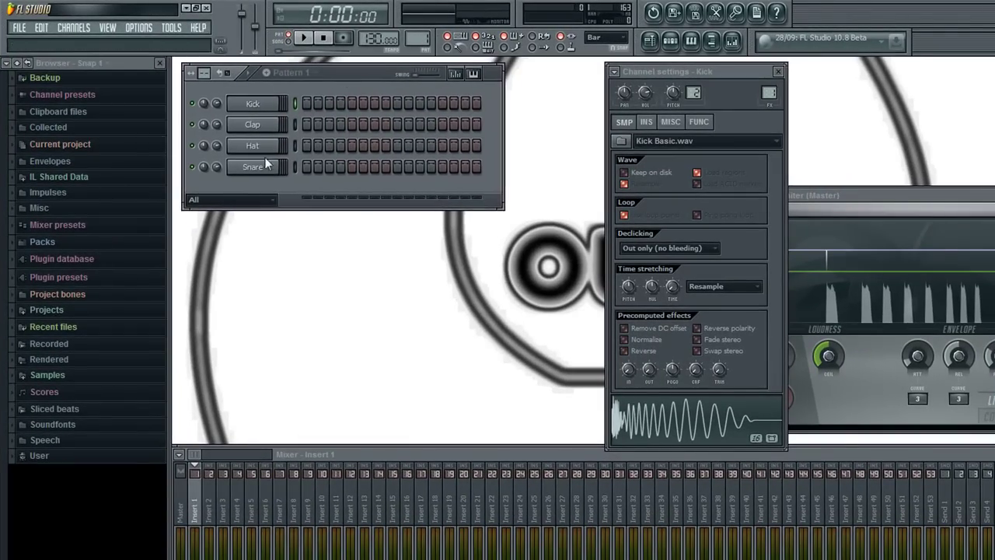
Open the Vintage folder in Packs and audition its drum samples from VT_BD to VT_MA.
{"action": "left_click", "coordinate": [43, 242]}
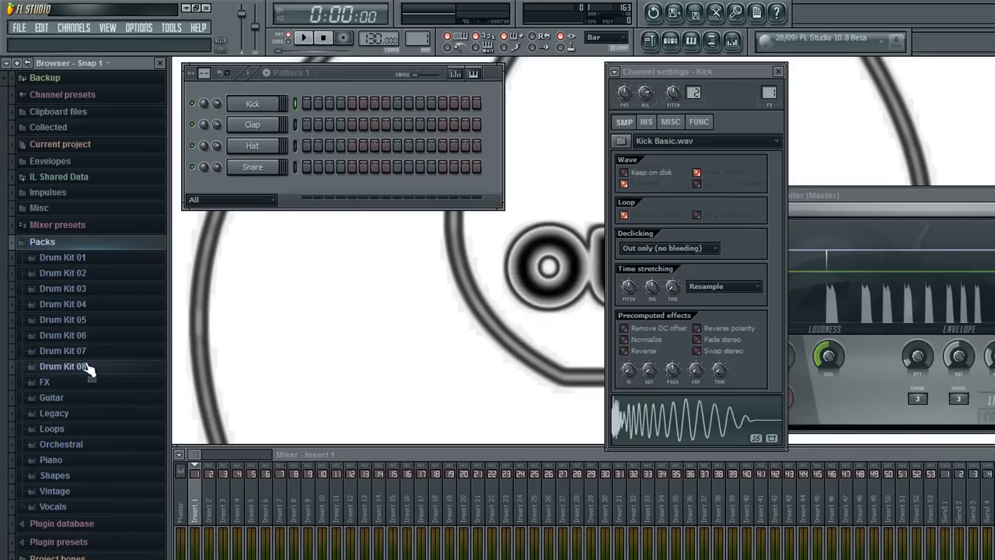
{"action": "left_click", "coordinate": [65, 492]}
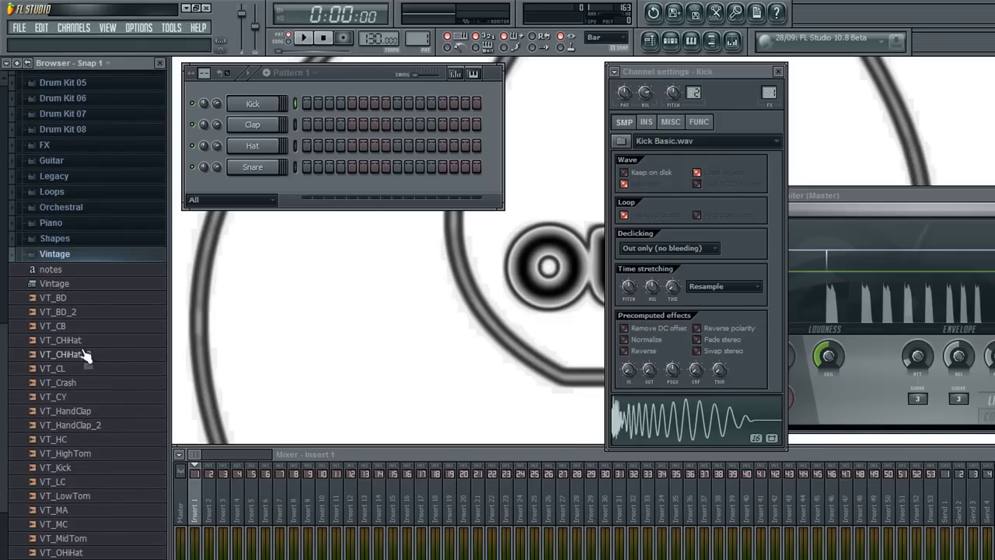
{"action": "left_click", "coordinate": [90, 311]}
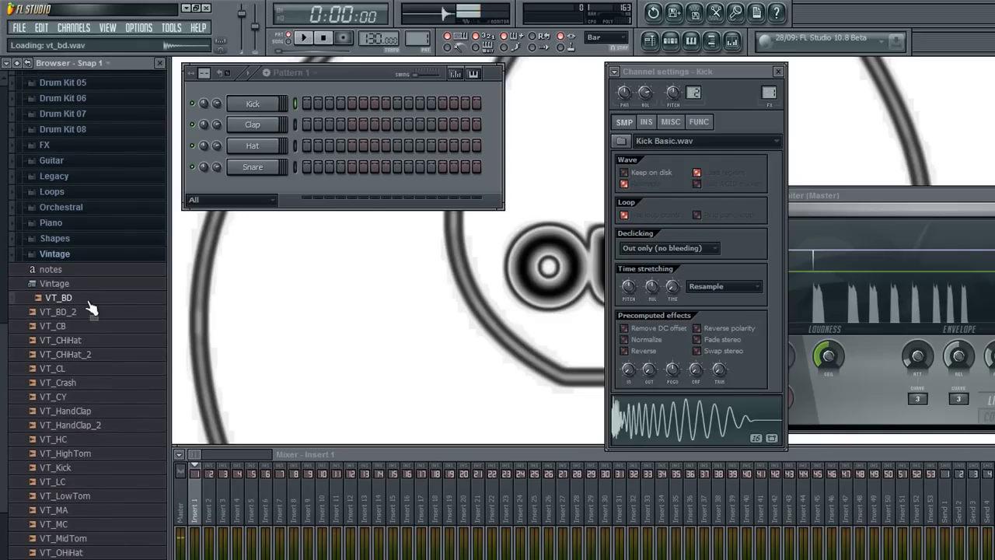
{"action": "left_click", "coordinate": [86, 329]}
{"action": "left_click", "coordinate": [86, 340]}
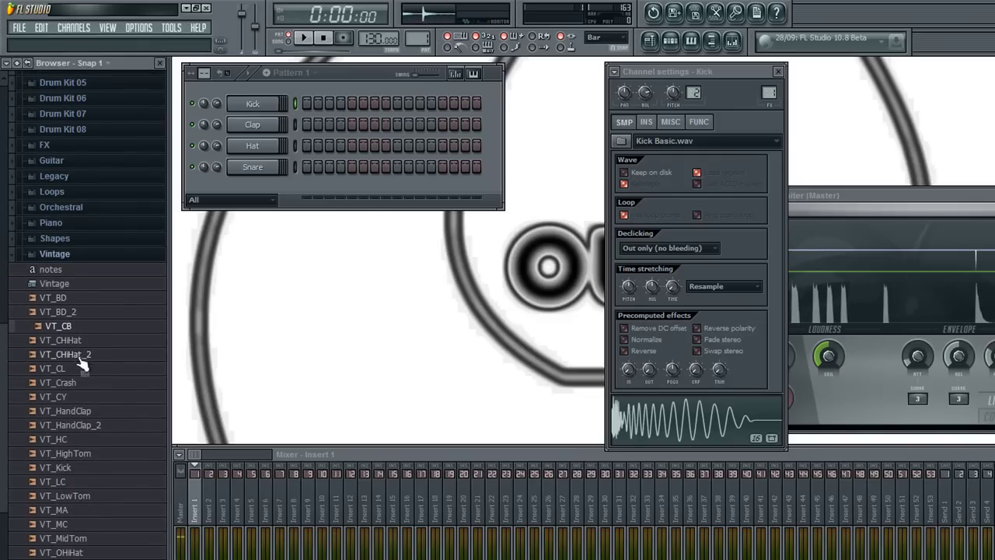
{"action": "left_click", "coordinate": [86, 354]}
{"action": "left_click", "coordinate": [83, 397]}
{"action": "left_click", "coordinate": [90, 424]}
{"action": "left_click", "coordinate": [88, 495]}
{"action": "left_click", "coordinate": [89, 509]}
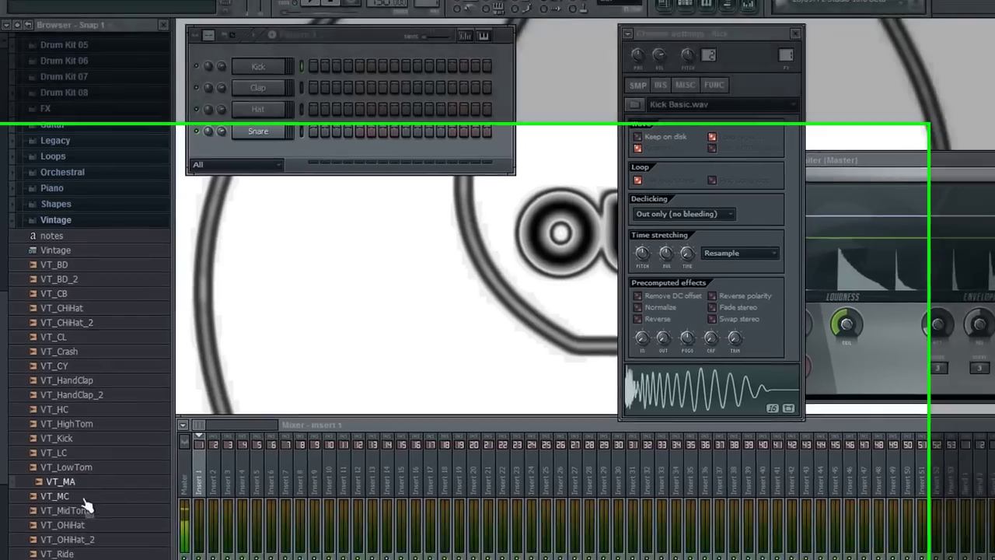
Audition more Vintage samples, including VT_RimShot, VT_RimShot_2, VT_SD, VT_OHiHat_2 and VT_HandClap_2.
{"action": "left_click", "coordinate": [87, 506]}
{"action": "left_click", "coordinate": [89, 525]}
{"action": "left_click", "coordinate": [94, 476]}
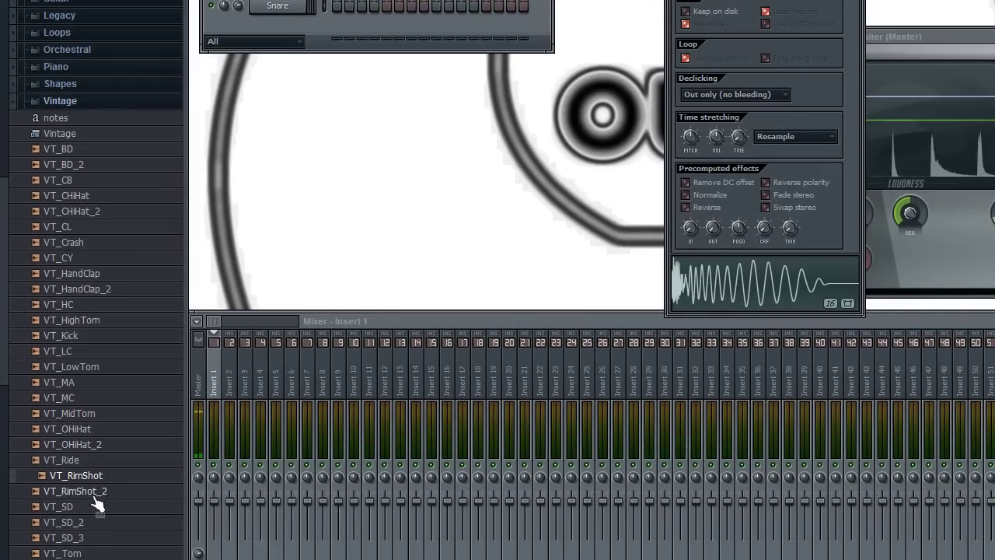
{"action": "left_click", "coordinate": [93, 494]}
{"action": "left_click", "coordinate": [94, 508]}
{"action": "left_click", "coordinate": [97, 432]}
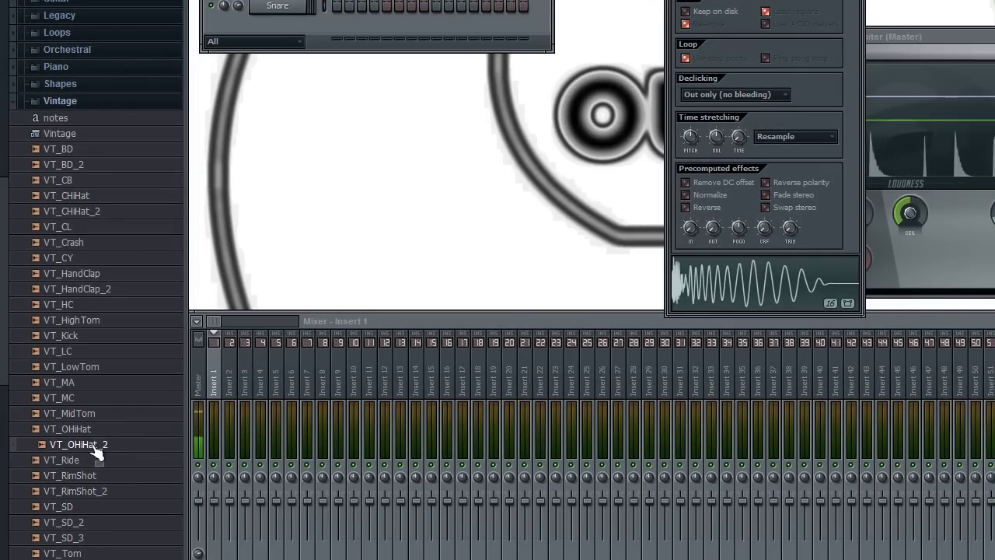
{"action": "left_click", "coordinate": [78, 289]}
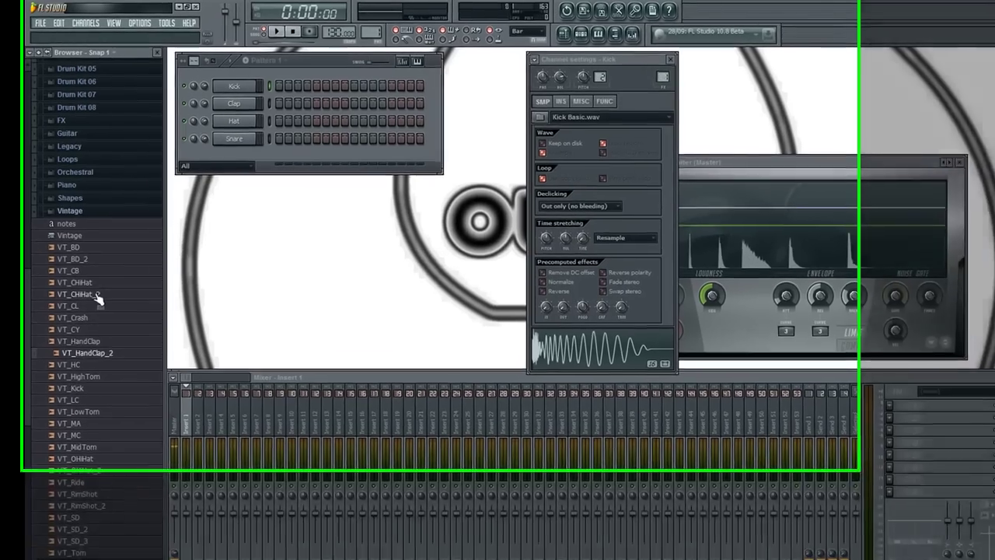
{"action": "left_click", "coordinate": [80, 268]}
Add the VT_CHiHat and VT_BD samples as new channels below Snare.
{"action": "left_click_drag", "start_coordinate": [72, 348], "coordinate": [250, 185]}
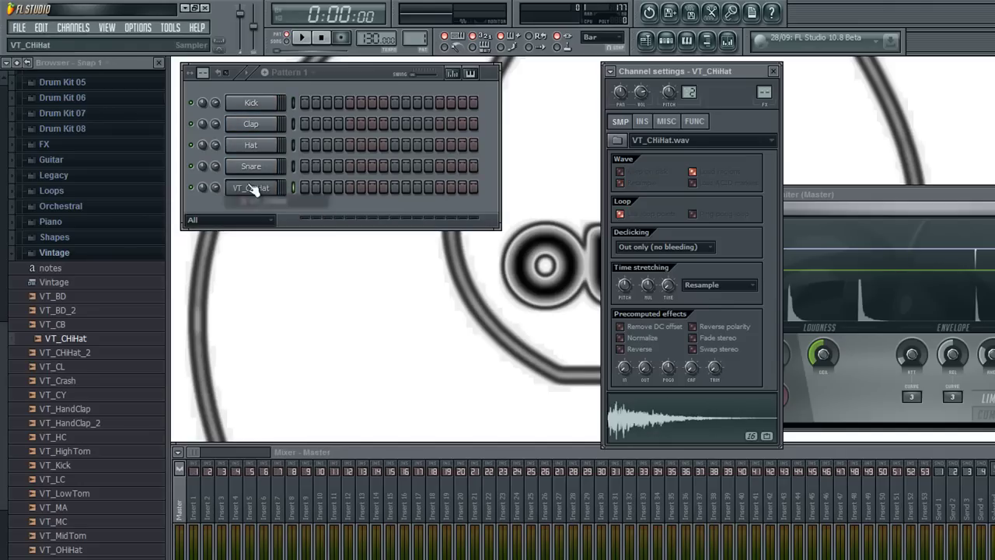
{"action": "left_click", "coordinate": [76, 298]}
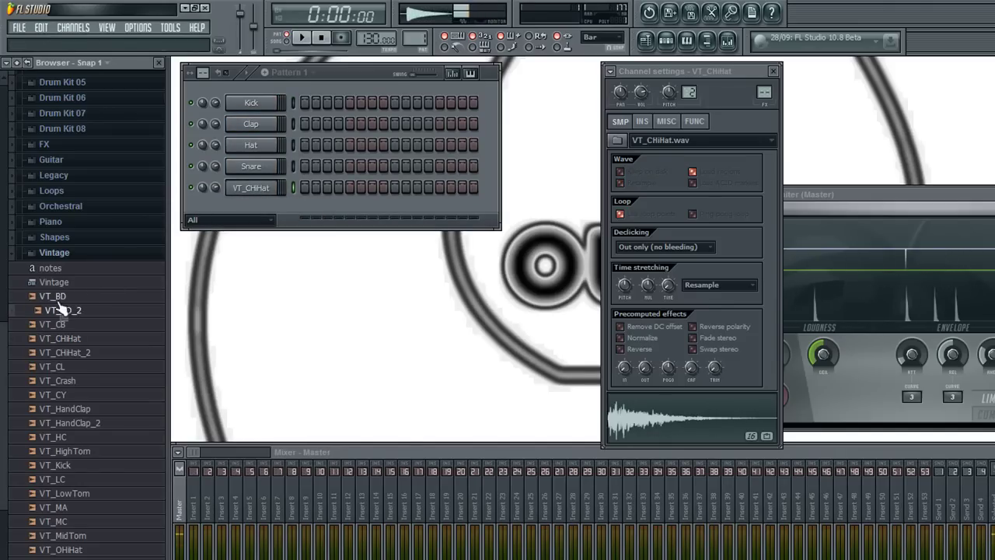
{"action": "left_click_drag", "start_coordinate": [62, 297], "coordinate": [247, 207]}
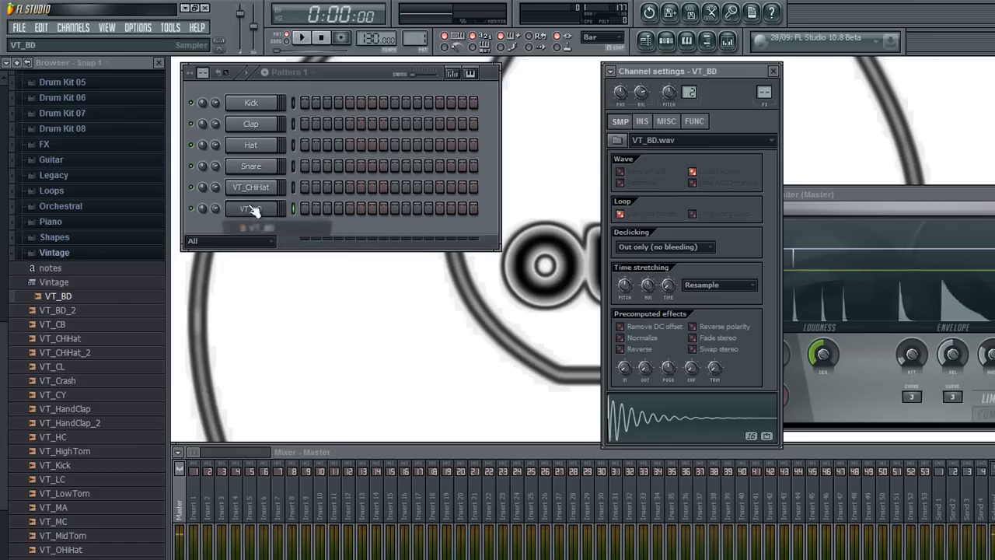
Add VT_CHiHat_2 as a new channel below VT_BD and replace its sample with VT_HandClap.
{"action": "left_click_drag", "start_coordinate": [78, 354], "coordinate": [265, 235]}
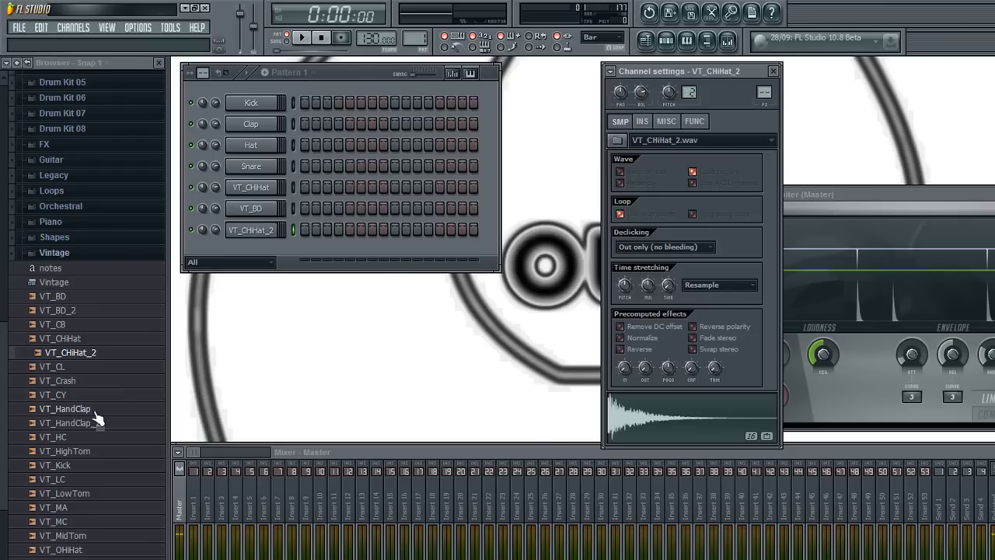
{"action": "left_click_drag", "start_coordinate": [96, 410], "coordinate": [260, 233]}
{"action": "left_click", "coordinate": [253, 230]}
{"action": "left_click", "coordinate": [254, 230]}
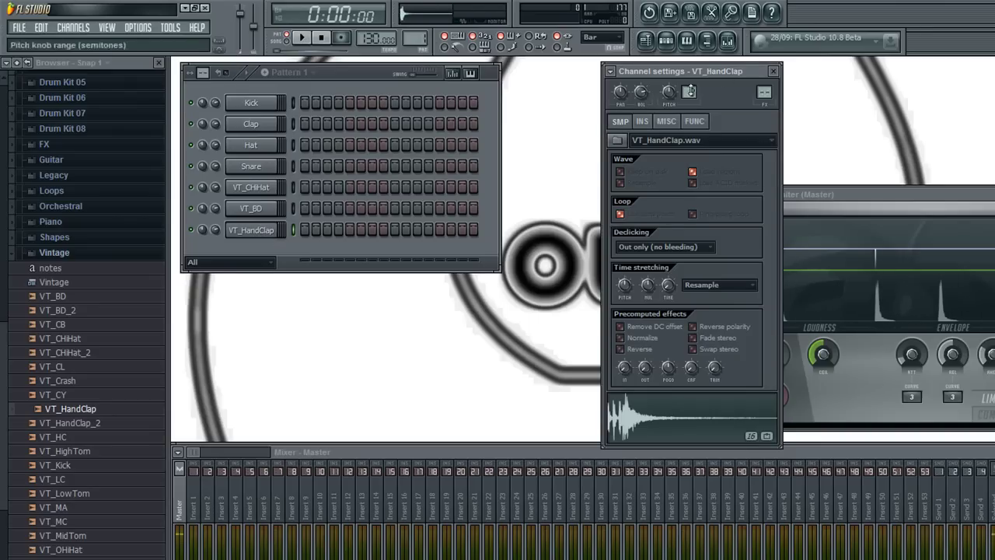
Compare the channel settings of Kick, Clap and Snare, ending on the Kick channel.
{"action": "left_click", "coordinate": [271, 104]}
{"action": "left_click", "coordinate": [257, 125]}
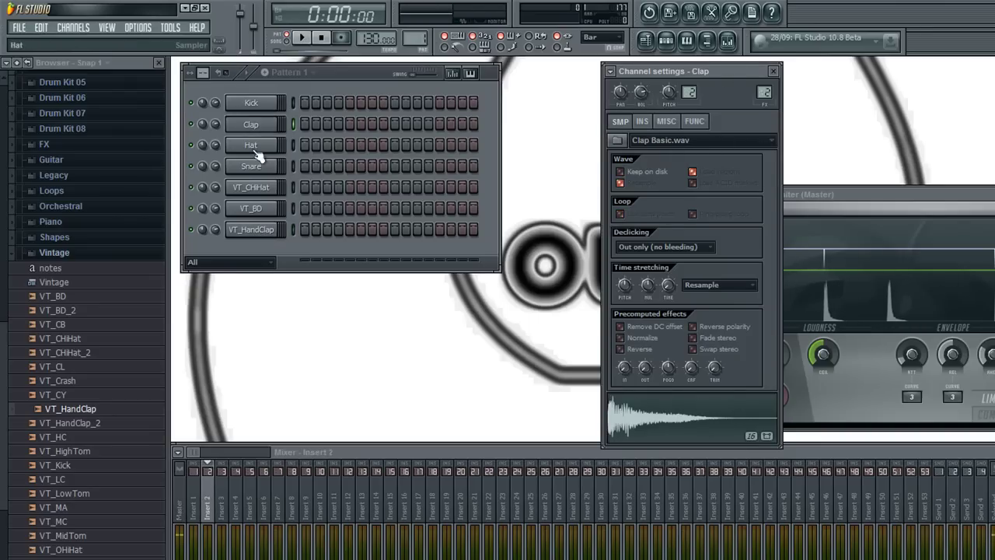
{"action": "left_click", "coordinate": [254, 168]}
{"action": "mouse_move", "coordinate": [726, 68]}
{"action": "left_mouse_down"}
{"action": "mouse_move", "coordinate": [748, 71]}
{"action": "mouse_move", "coordinate": [730, 68]}
{"action": "left_mouse_up"}
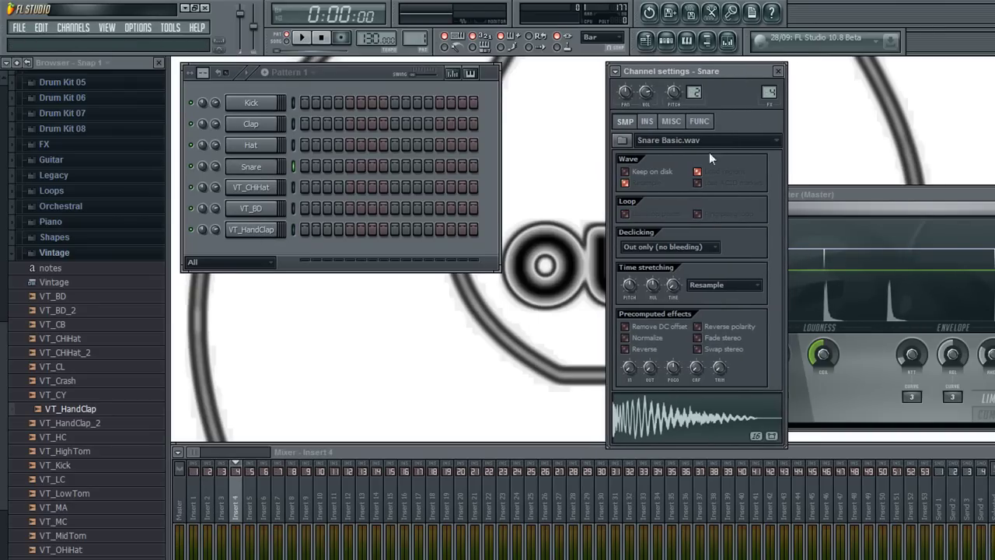
{"action": "left_click", "coordinate": [261, 107]}
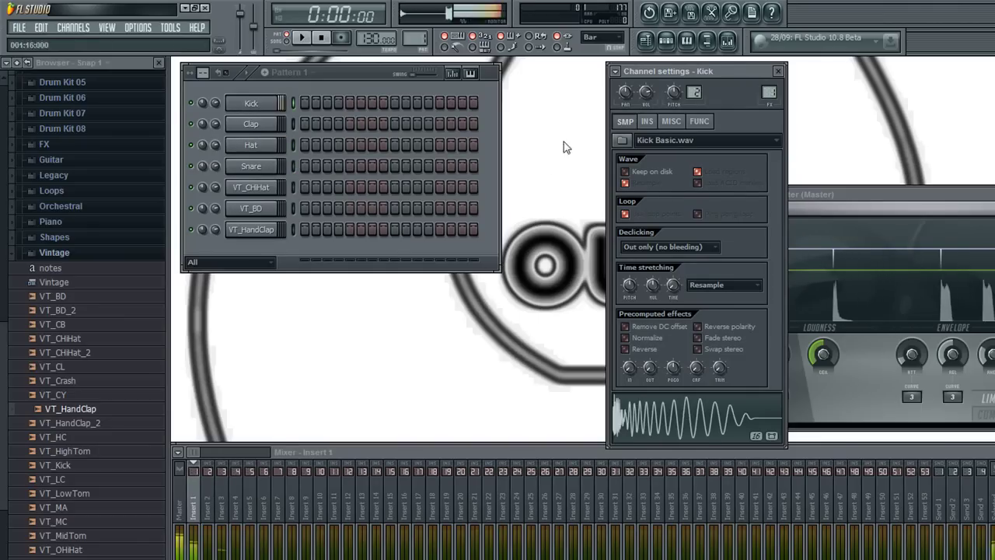
Review the instrument, miscellaneous and function settings of the Kick channel and return to its sample settings.
{"action": "left_click", "coordinate": [650, 123]}
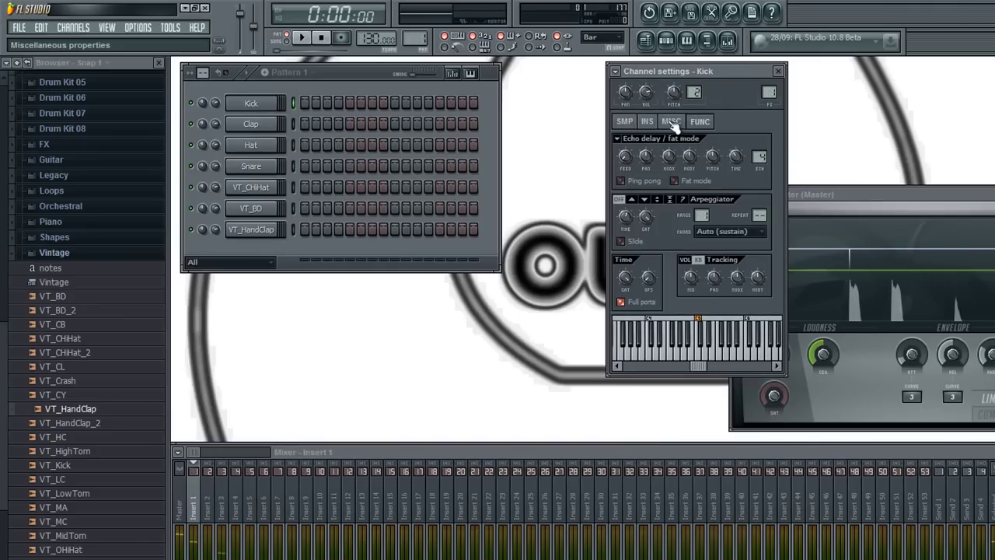
{"action": "left_click", "coordinate": [624, 122]}
{"action": "left_click", "coordinate": [648, 121]}
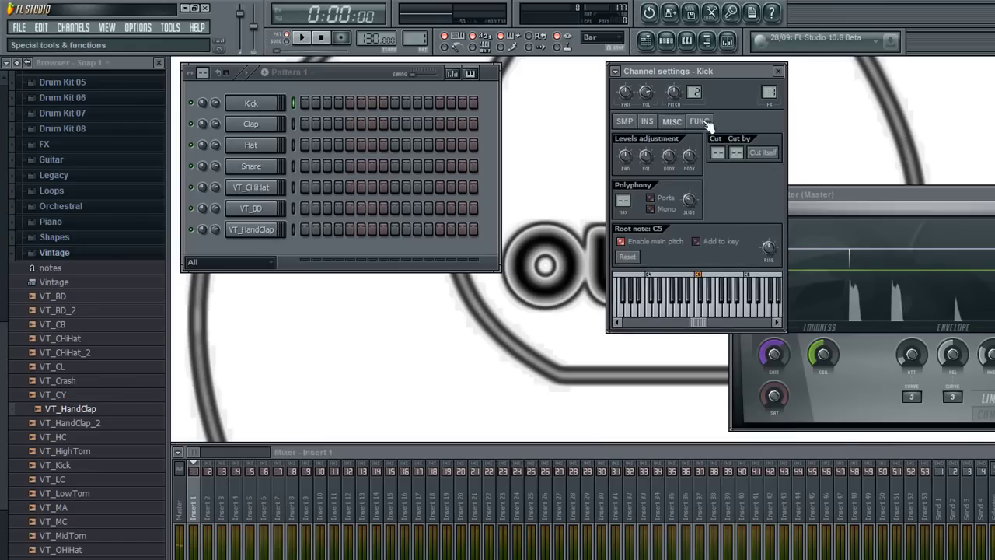
{"action": "left_click", "coordinate": [624, 121]}
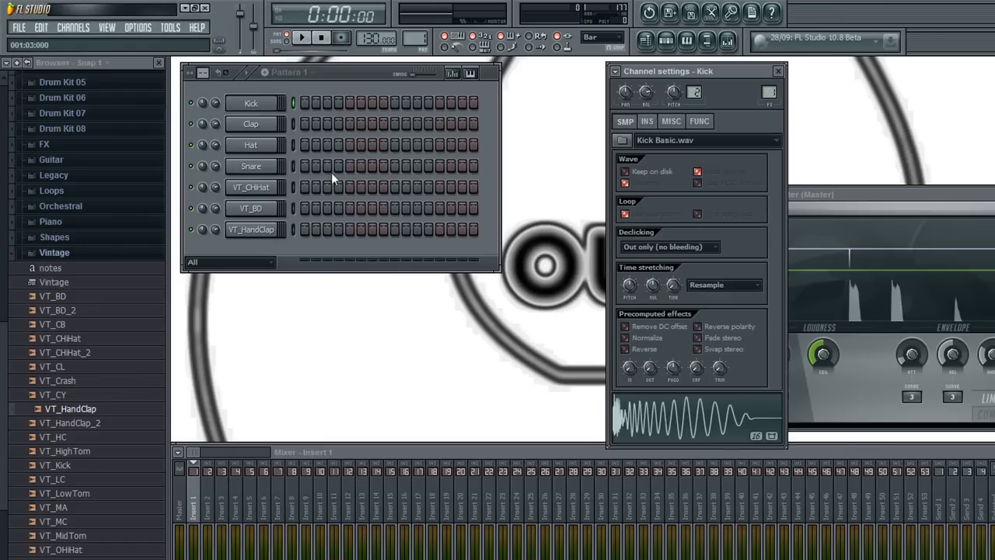
Shift the Kick channel settings window and the mixer window slightly.
{"action": "left_click_drag", "start_coordinate": [729, 67], "coordinate": [741, 67]}
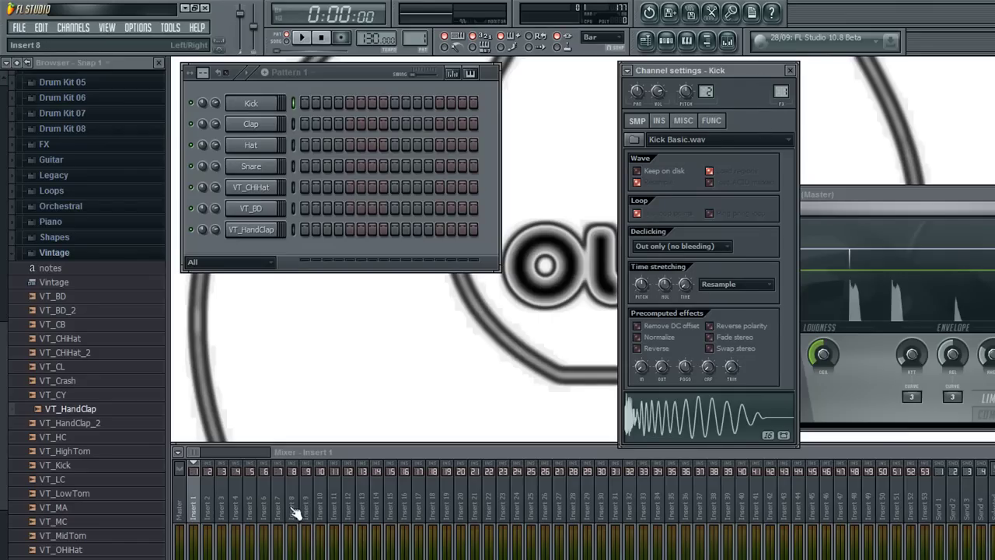
{"action": "mouse_move", "coordinate": [896, 449]}
{"action": "left_mouse_down"}
{"action": "mouse_move", "coordinate": [914, 472]}
{"action": "mouse_move", "coordinate": [891, 437]}
{"action": "mouse_move", "coordinate": [877, 442]}
{"action": "left_mouse_up"}
{"action": "mouse_move", "coordinate": [202, 447]}
{"action": "left_mouse_down"}
{"action": "mouse_move", "coordinate": [288, 444]}
{"action": "mouse_move", "coordinate": [199, 450]}
{"action": "left_mouse_up"}
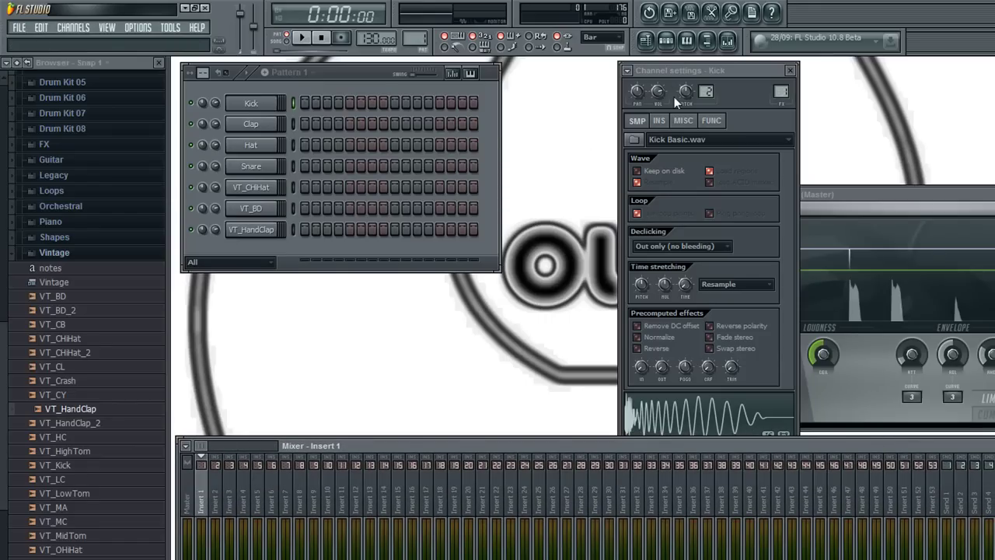
Hide and restore the mixer, step sequencer and browser, one after another.
{"action": "left_click", "coordinate": [729, 41]}
{"action": "left_click", "coordinate": [729, 41]}
{"action": "left_click", "coordinate": [667, 45]}
{"action": "left_click", "coordinate": [673, 48]}
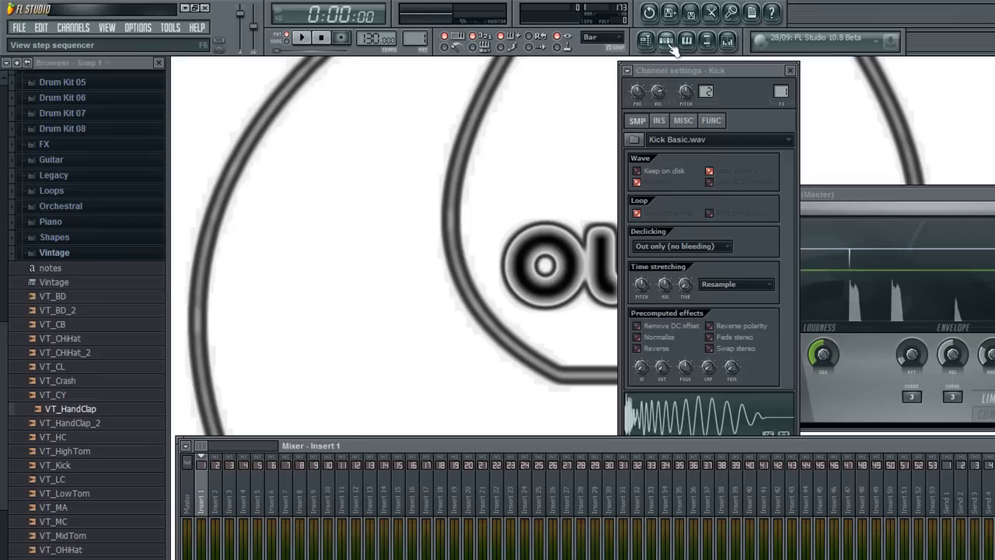
{"action": "left_click", "coordinate": [673, 49]}
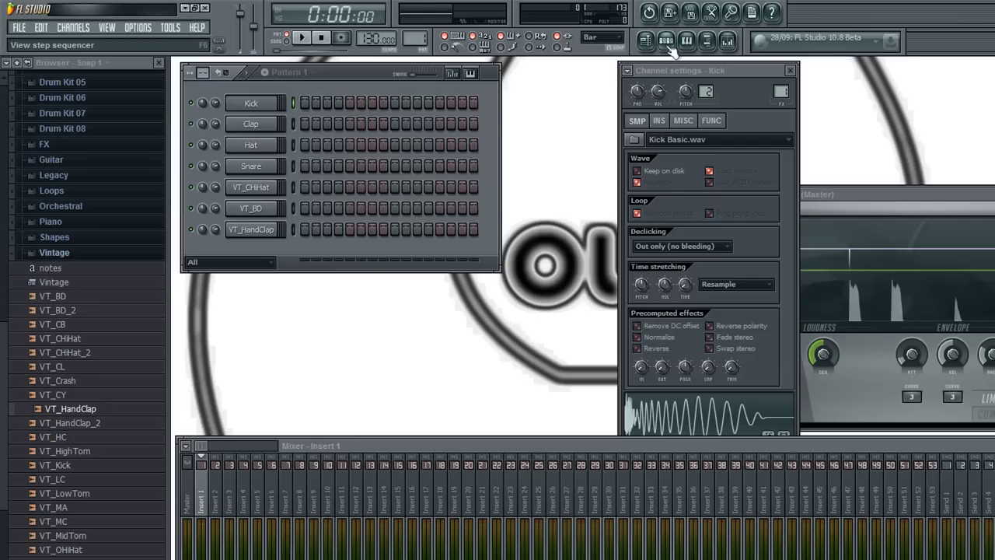
{"action": "left_click", "coordinate": [711, 44]}
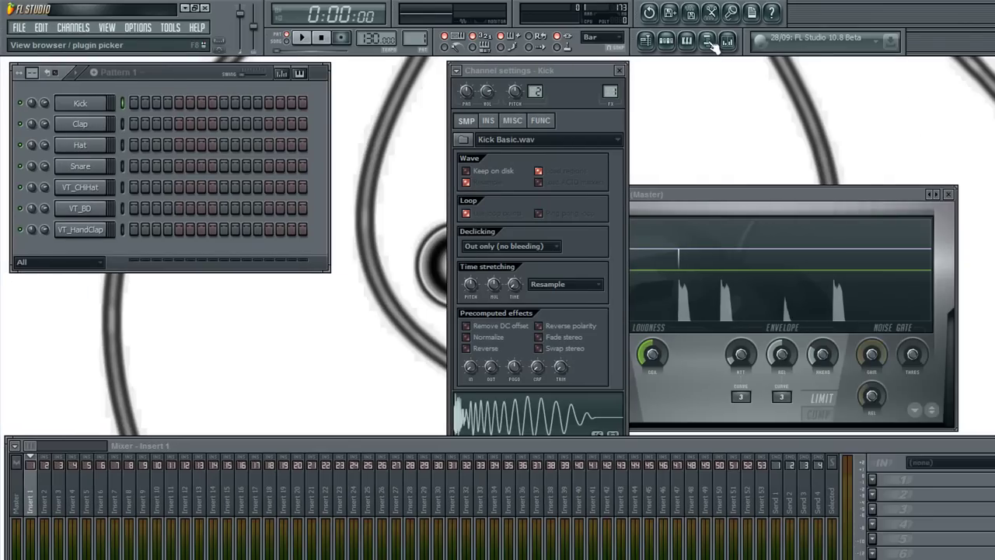
{"action": "left_click", "coordinate": [710, 43]}
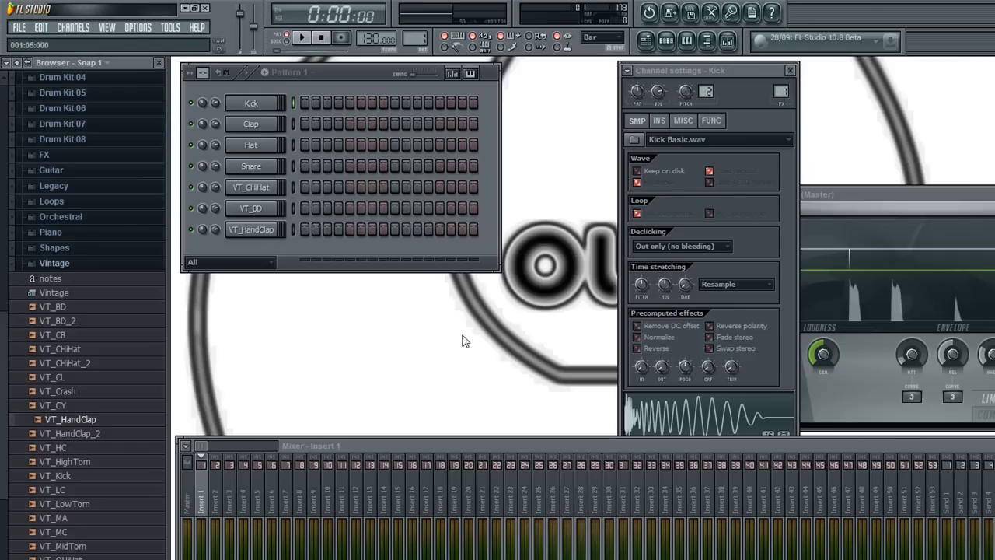
Review the channel settings of every channel in order, from Kick down to VT_HandClap.
{"action": "left_click", "coordinate": [256, 106]}
{"action": "left_click", "coordinate": [256, 106]}
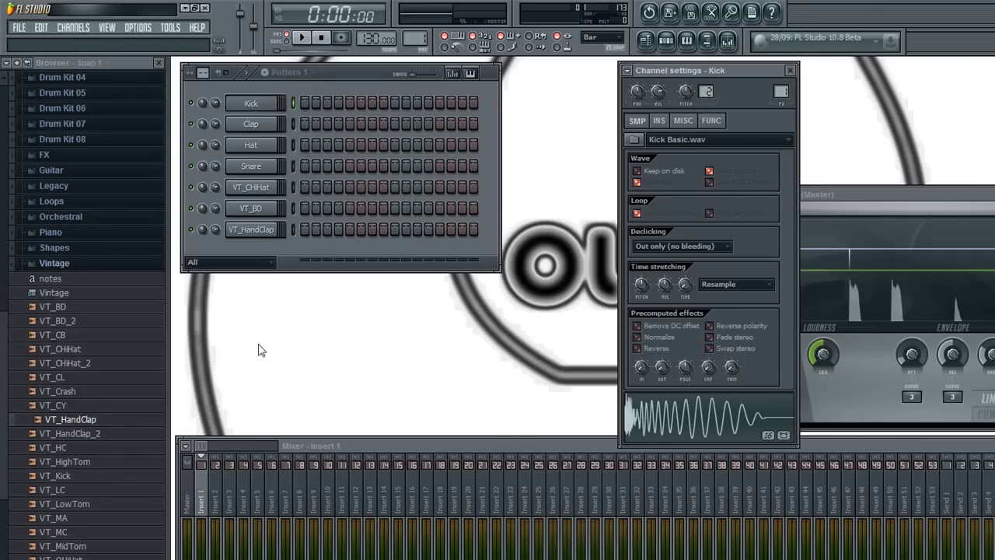
{"action": "left_click", "coordinate": [251, 124]}
{"action": "left_click", "coordinate": [251, 145]}
{"action": "left_click", "coordinate": [251, 166]}
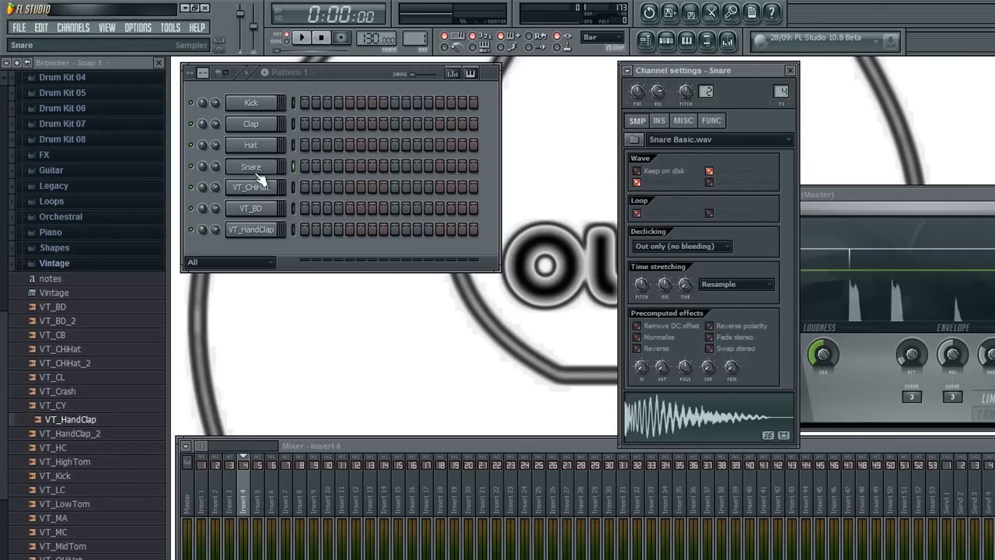
{"action": "left_click", "coordinate": [252, 187]}
{"action": "left_click", "coordinate": [251, 208]}
{"action": "left_click", "coordinate": [251, 230]}
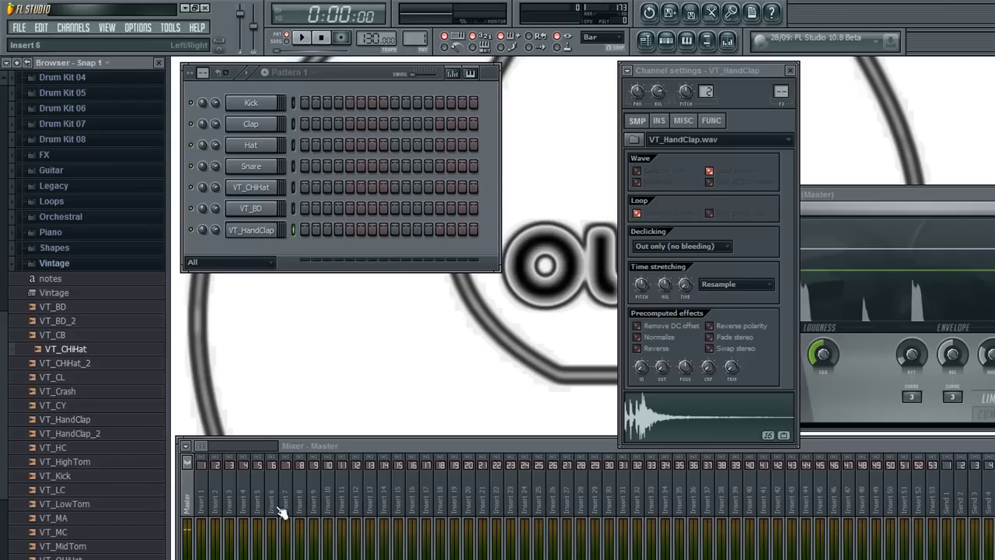
Route the VT_CHiHat channel to mixer insert 5 and select that mixer track.
{"action": "left_click", "coordinate": [260, 194]}
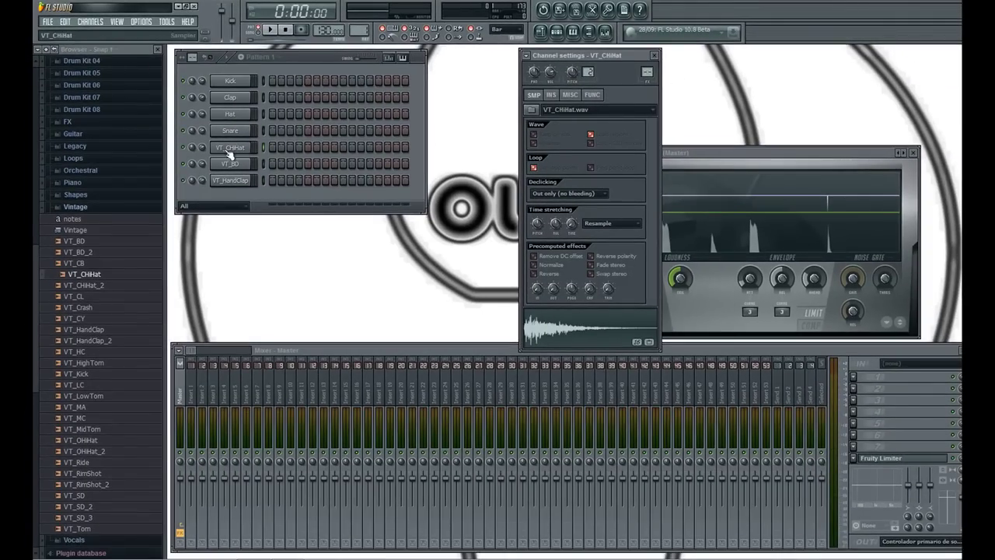
{"action": "scroll", "coordinate": [647, 71], "scroll_direction": "up", "scroll_amount": 8}
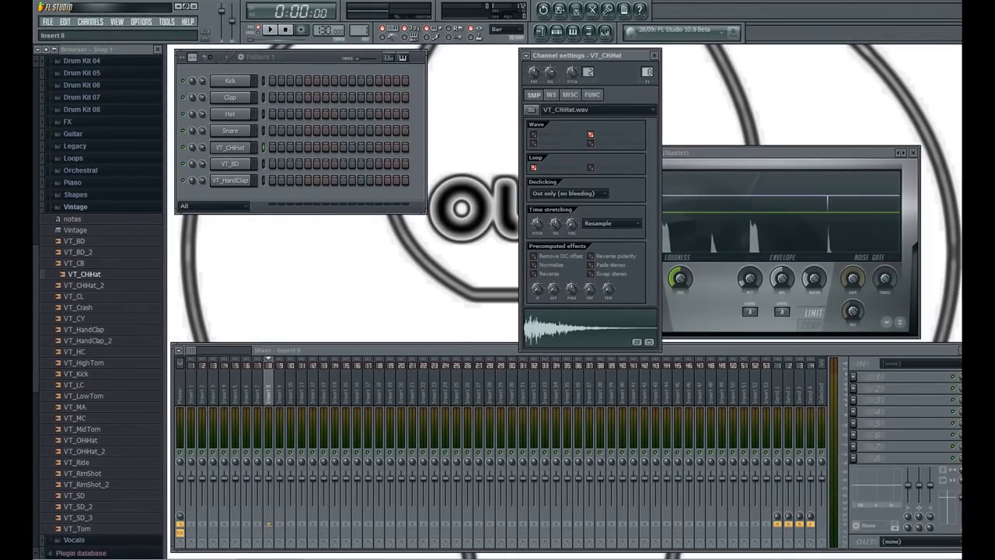
{"action": "scroll", "coordinate": [647, 71], "scroll_direction": "down", "scroll_amount": 3}
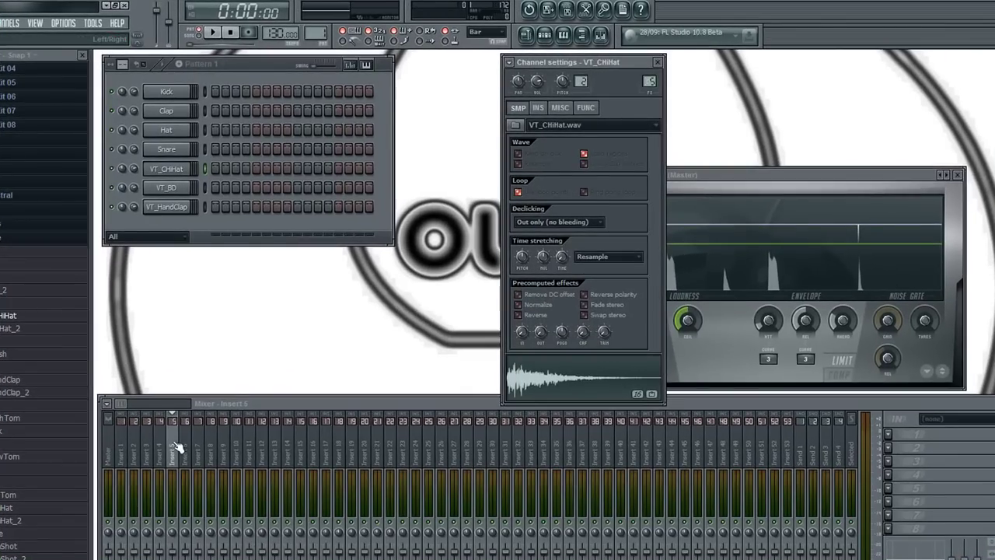
{"action": "left_click", "coordinate": [178, 446]}
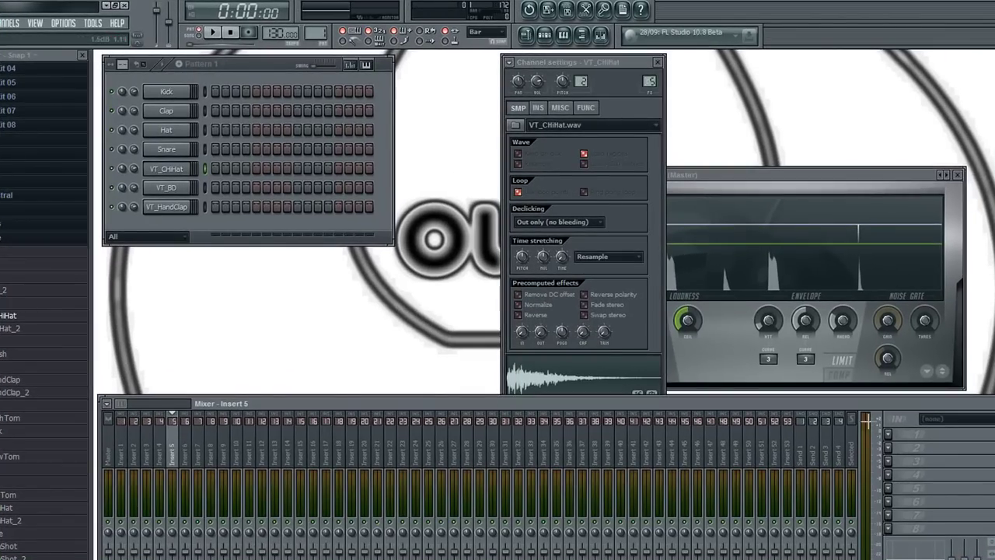
Load Fruity Delay 2 into the first effect slot of mixer insert 5.
{"action": "left_click_drag", "start_coordinate": [919, 411], "coordinate": [916, 405]}
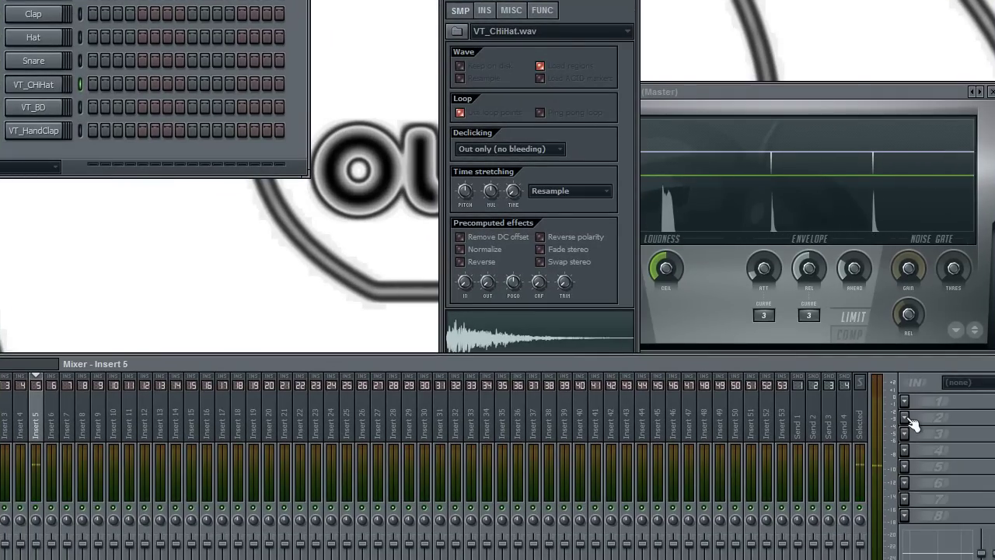
{"action": "left_click", "coordinate": [905, 402]}
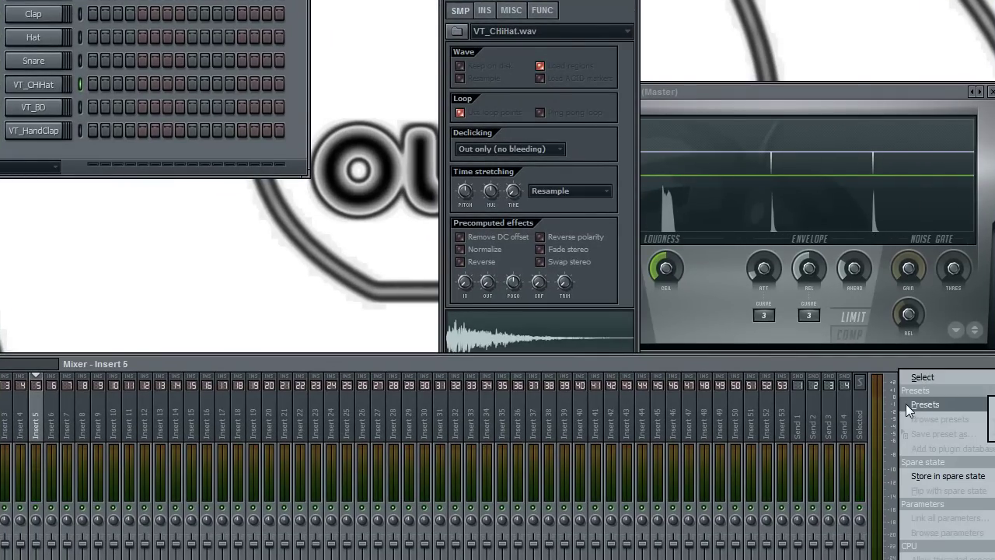
{"action": "mouse_move", "coordinate": [905, 400]}
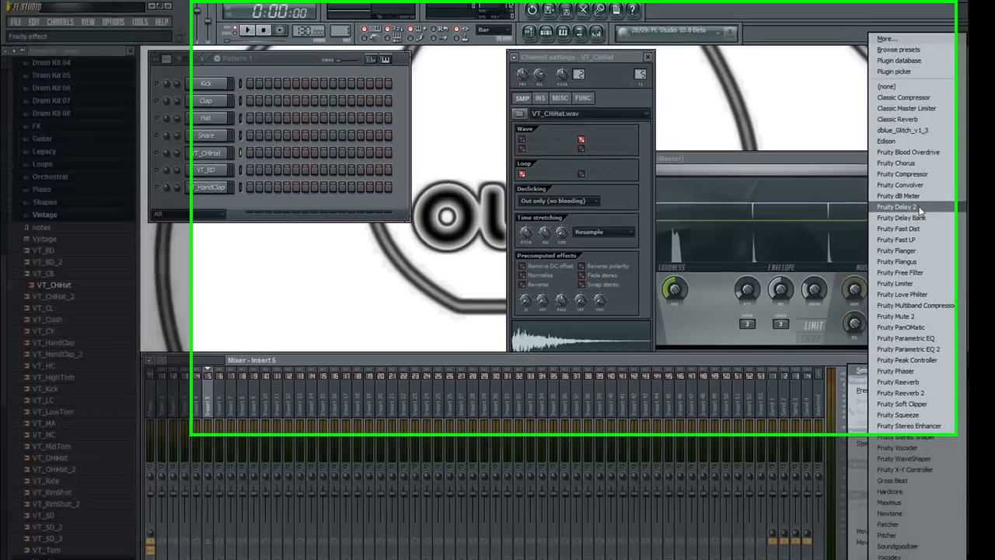
{"action": "left_click", "coordinate": [916, 199]}
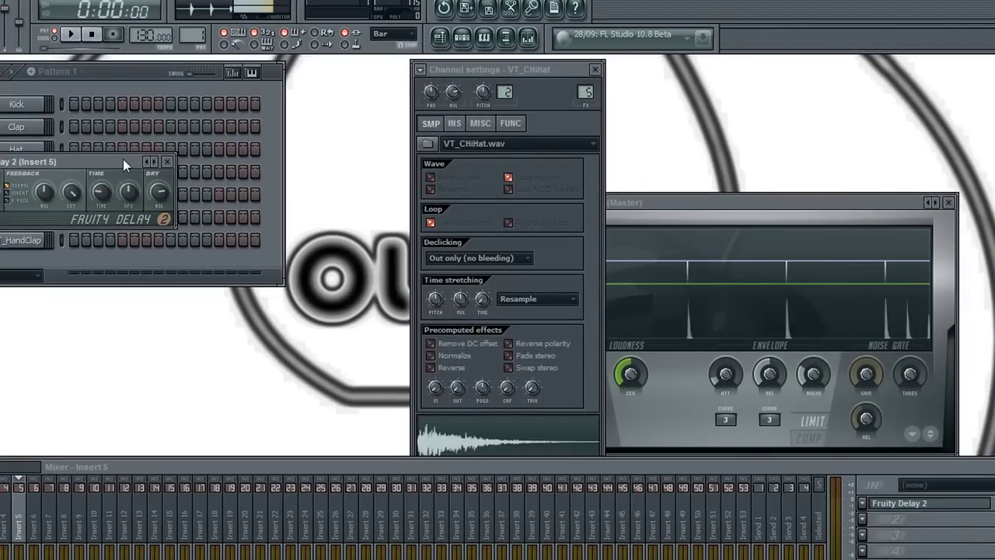
Close and reopen the Fruity Delay 2 window, placing it in the free space below the step sequencer.
{"action": "left_click_drag", "start_coordinate": [124, 160], "coordinate": [192, 321]}
{"action": "left_click", "coordinate": [924, 505]}
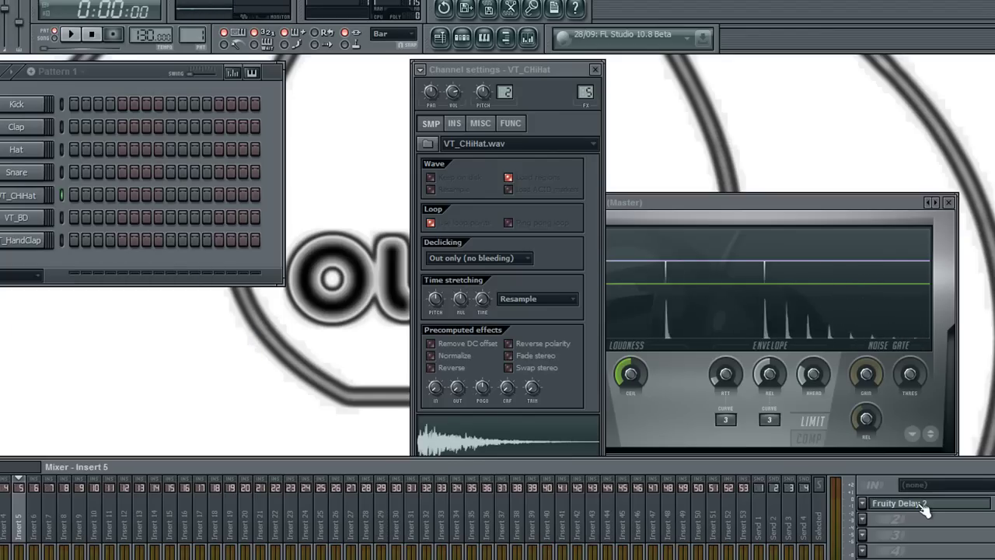
{"action": "left_click", "coordinate": [924, 505]}
{"action": "left_click_drag", "start_coordinate": [148, 318], "coordinate": [168, 315]}
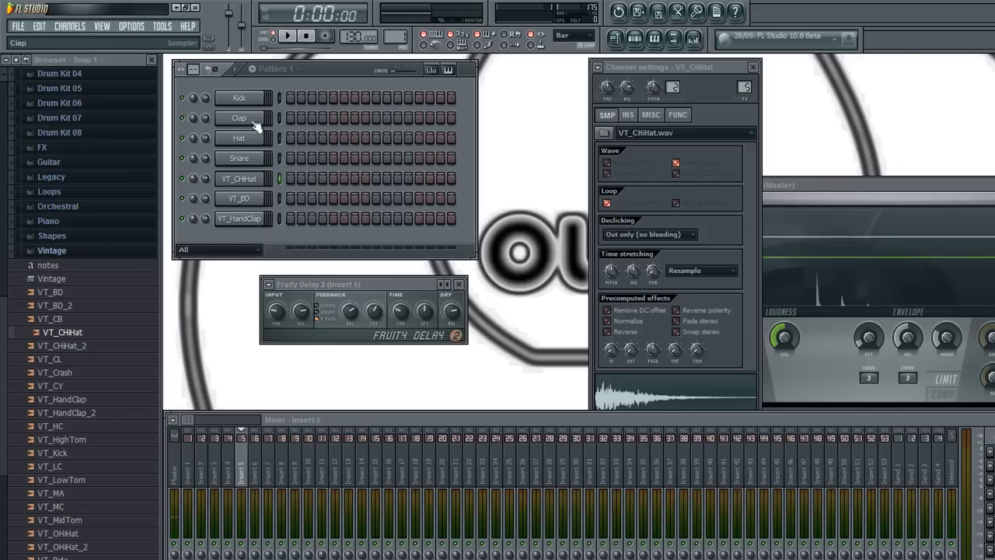
Look at the mixer presets in the browser and collapse all open browser folders.
{"action": "scroll", "coordinate": [45, 298], "scroll_direction": "up", "scroll_amount": 4}
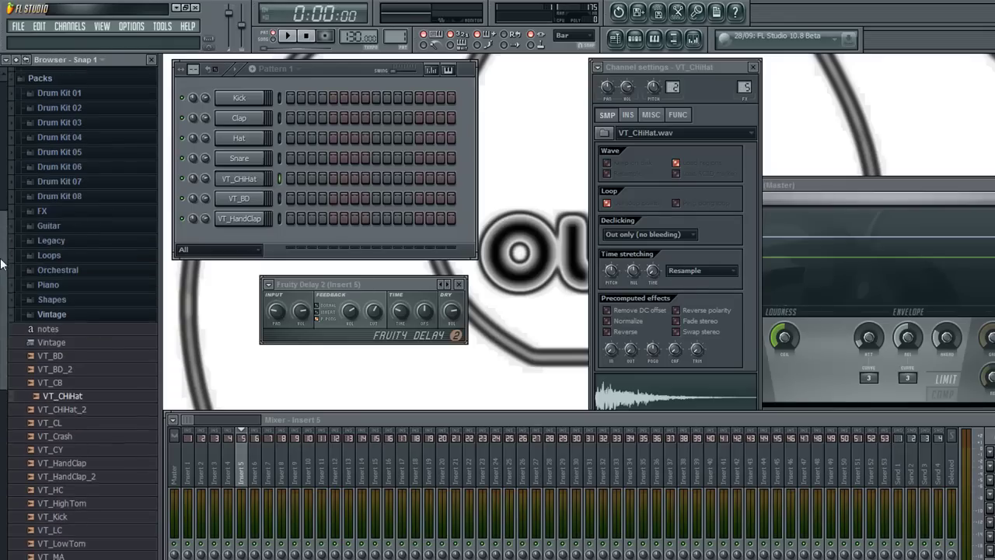
{"action": "left_click", "coordinate": [54, 83]}
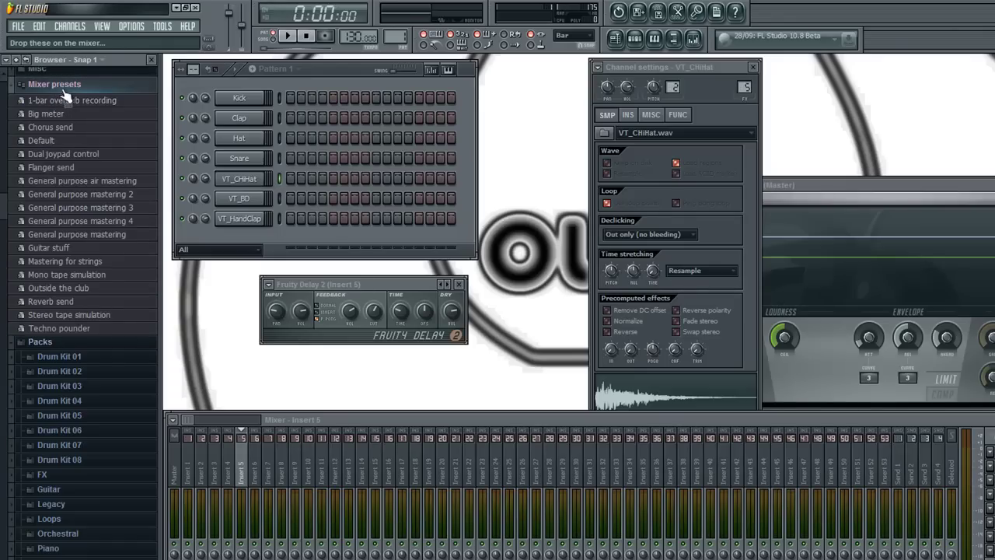
{"action": "left_click", "coordinate": [55, 83]}
{"action": "left_click", "coordinate": [15, 59]}
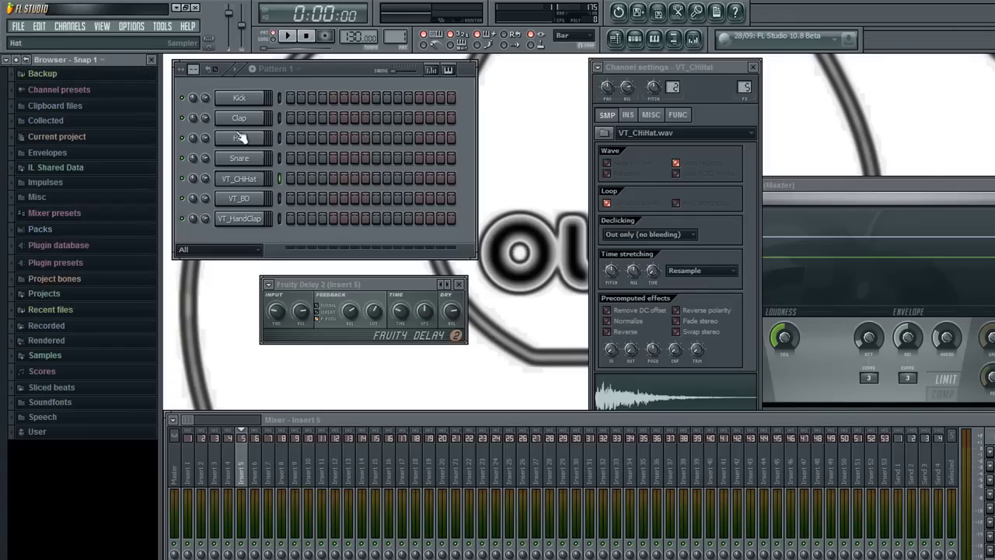
Insert an FL Keys instrument channel above VT_HandClap and move its plugin window slightly down.
{"action": "right_click", "coordinate": [246, 221]}
{"action": "mouse_move", "coordinate": [313, 355]}
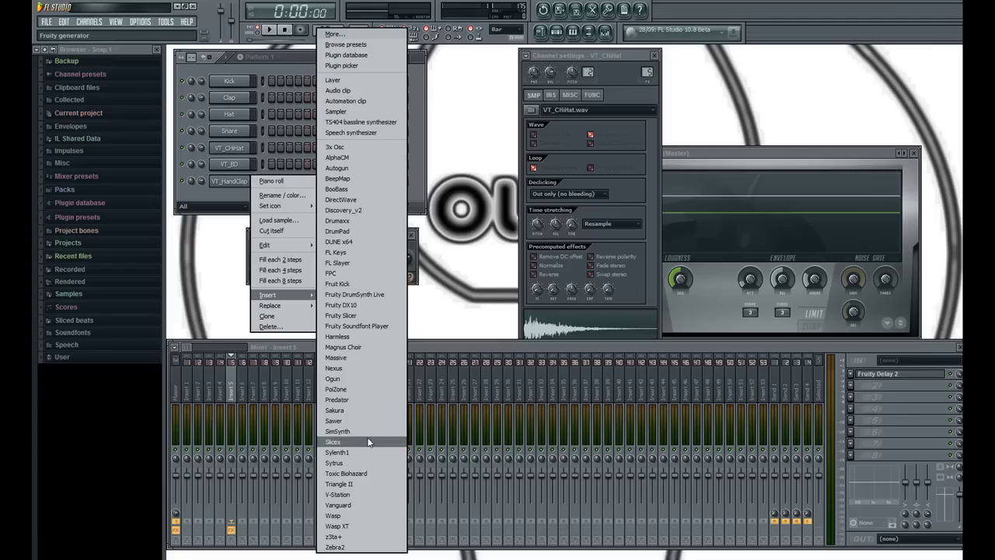
{"action": "mouse_move", "coordinate": [294, 308]}
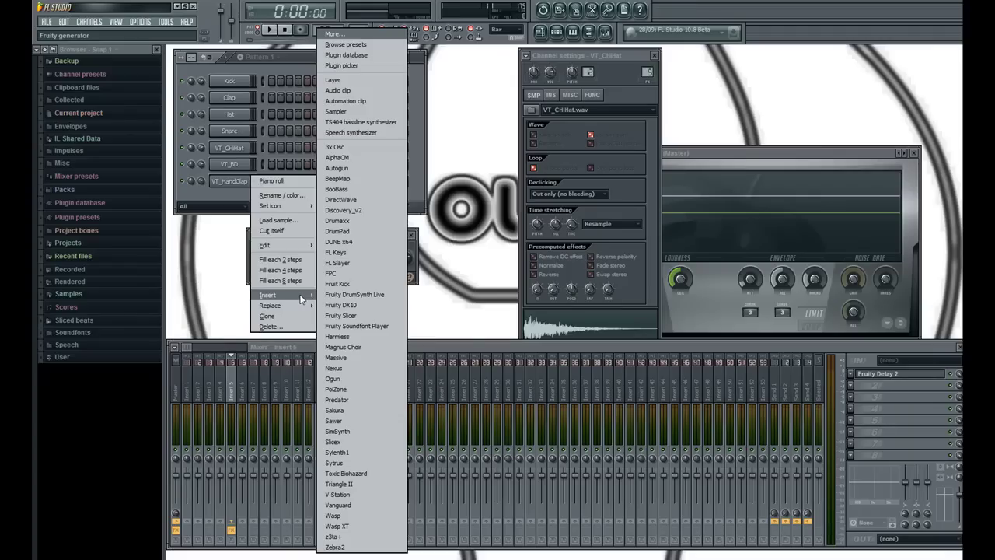
{"action": "left_click", "coordinate": [347, 253]}
{"action": "left_click_drag", "start_coordinate": [386, 309], "coordinate": [381, 326]}
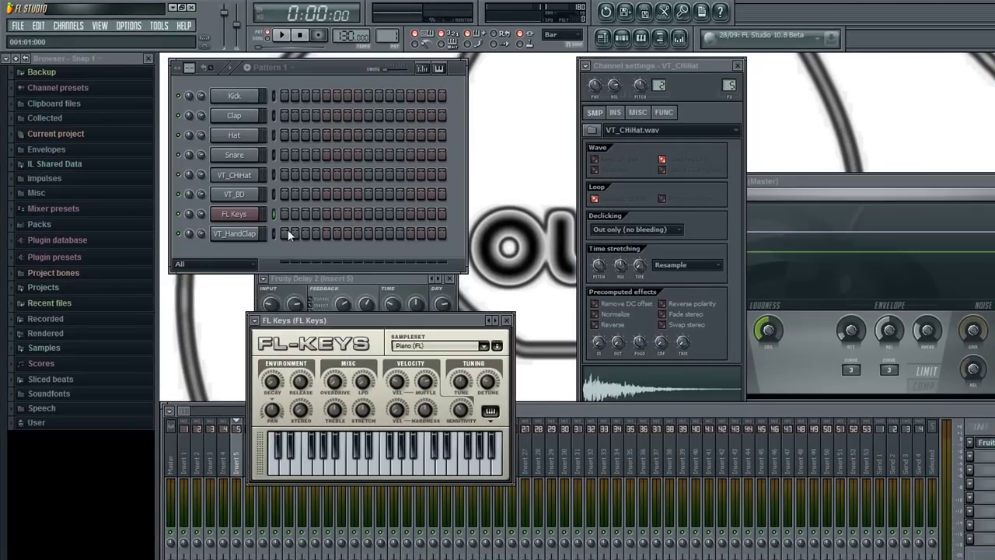
Open the FL Keys channel settings, view the miscellaneous page and return to the plugin page.
{"action": "left_click", "coordinate": [247, 221]}
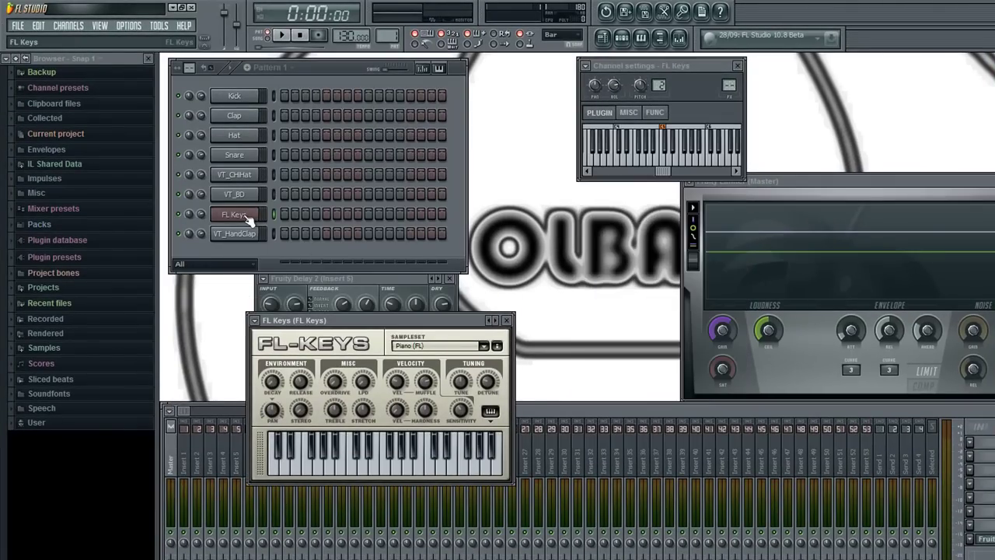
{"action": "left_click", "coordinate": [641, 112]}
{"action": "left_click", "coordinate": [612, 115]}
Move the FL Keys window clear of the step sequencer and audition a few notes on its keyboard.
{"action": "left_click_drag", "start_coordinate": [366, 313], "coordinate": [453, 337]}
{"action": "left_click", "coordinate": [486, 488]}
{"action": "left_click", "coordinate": [438, 486]}
{"action": "left_click", "coordinate": [538, 486]}
{"action": "left_click", "coordinate": [579, 482]}
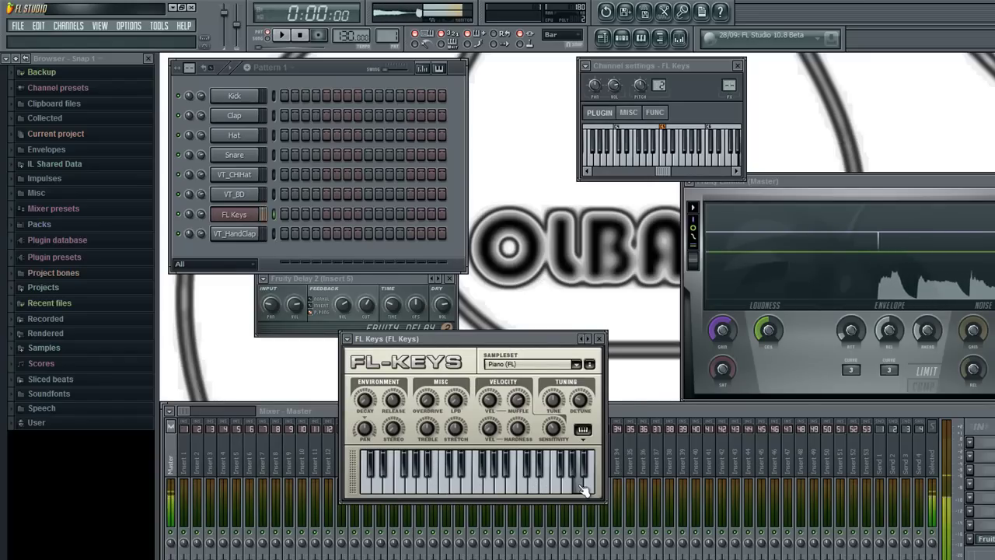
Route the FL Keys channel to mixer insert 5 and reposition the plugin window over the mixer.
{"action": "left_click_drag", "start_coordinate": [482, 343], "coordinate": [427, 379]}
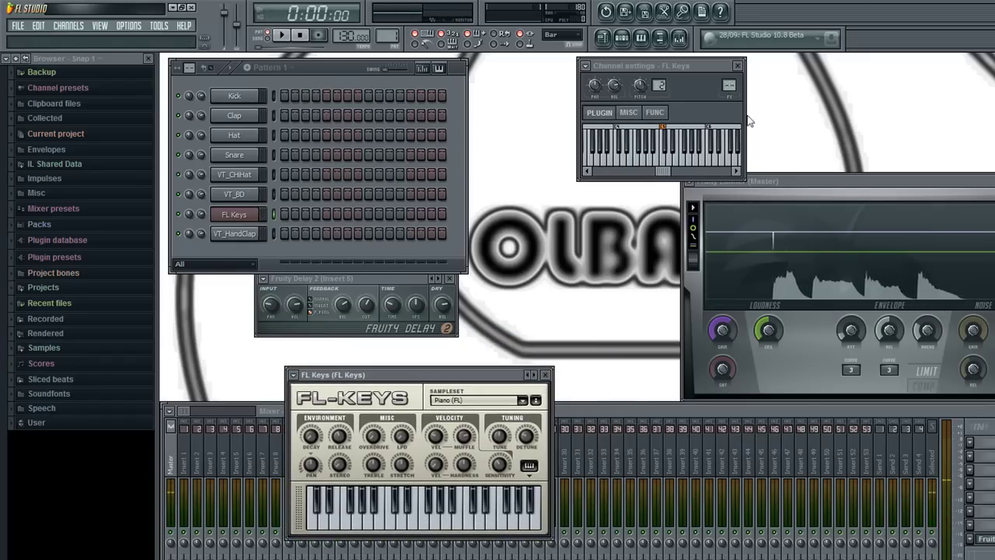
{"action": "left_click_drag", "start_coordinate": [728, 85], "coordinate": [728, 65]}
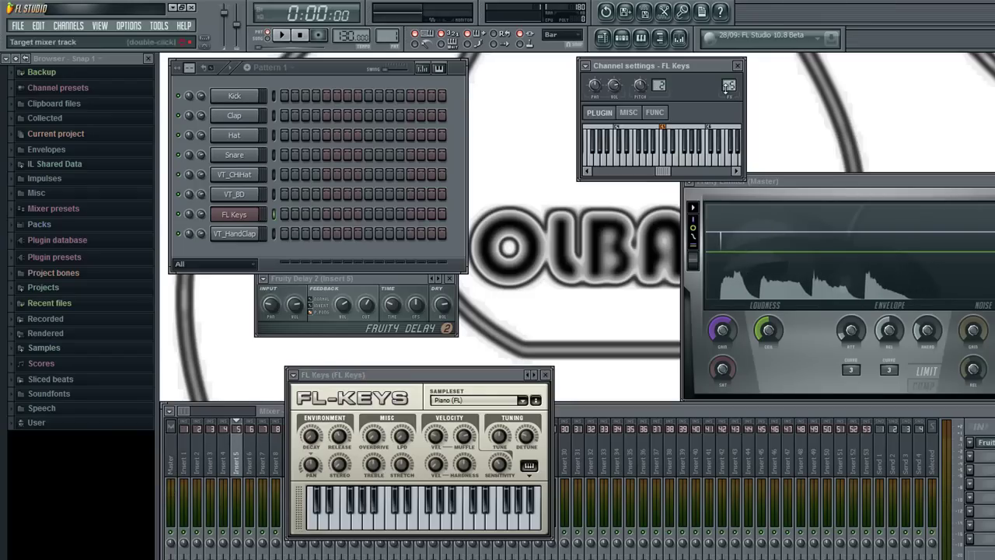
{"action": "left_click_drag", "start_coordinate": [431, 378], "coordinate": [544, 366]}
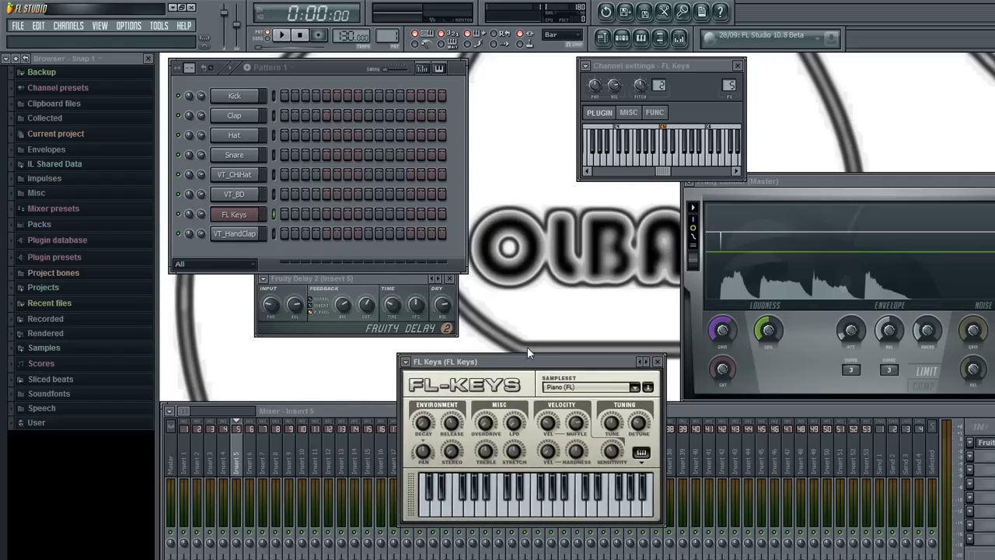
Play several FL Keys notes to hear the piano through the delay effect.
{"action": "left_click", "coordinate": [547, 511]}
{"action": "left_click", "coordinate": [587, 512]}
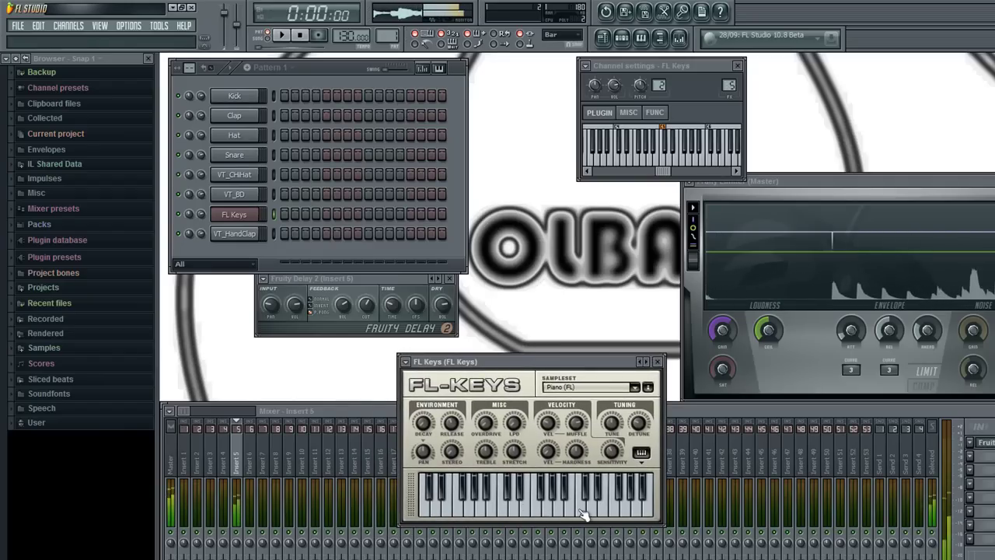
{"action": "left_click", "coordinate": [573, 513]}
{"action": "left_click", "coordinate": [465, 509]}
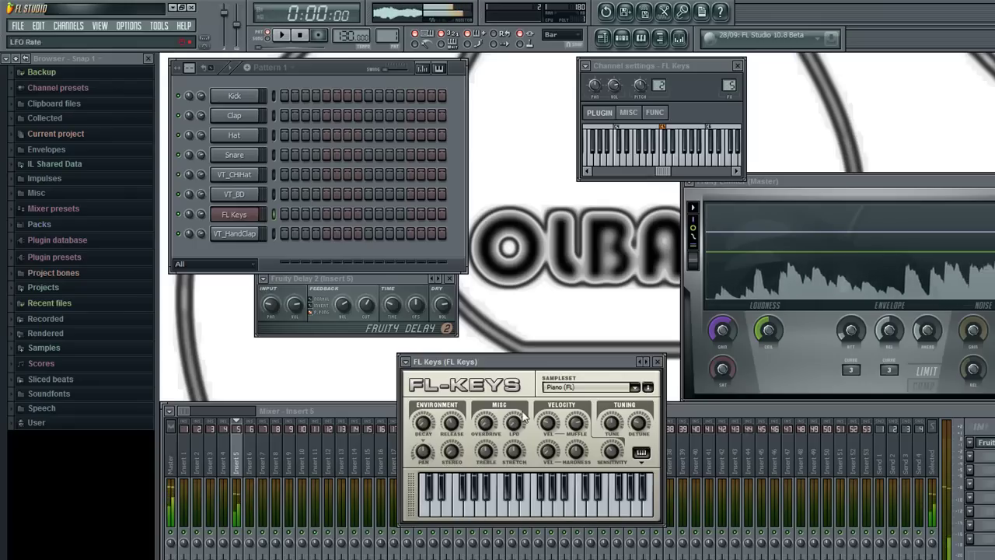
Reposition the FL Keys and Fruity Delay 2 windows and view the preset list of each plugin.
{"action": "left_click_drag", "start_coordinate": [534, 367], "coordinate": [446, 374]}
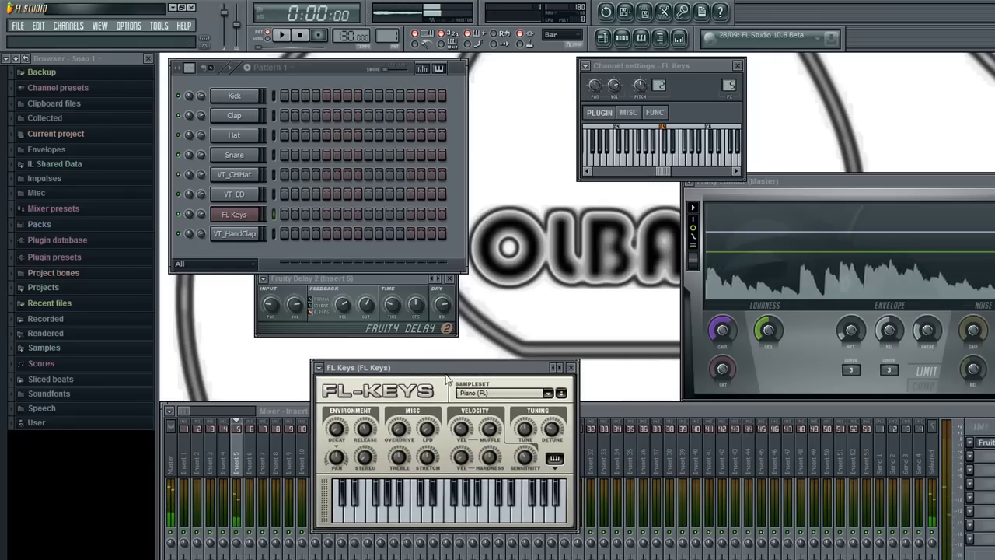
{"action": "left_click_drag", "start_coordinate": [383, 276], "coordinate": [448, 284]}
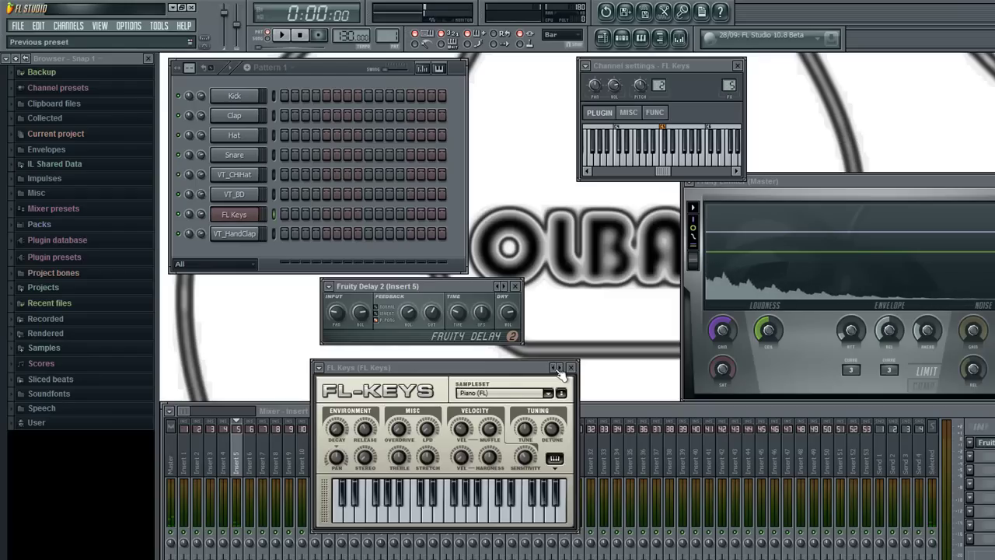
{"action": "right_click", "coordinate": [561, 373]}
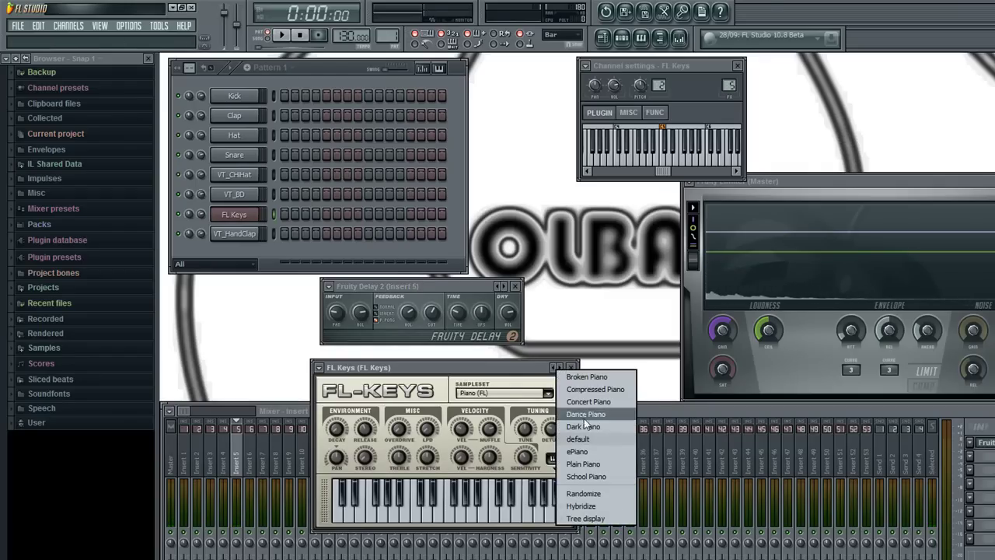
{"action": "right_click", "coordinate": [501, 287]}
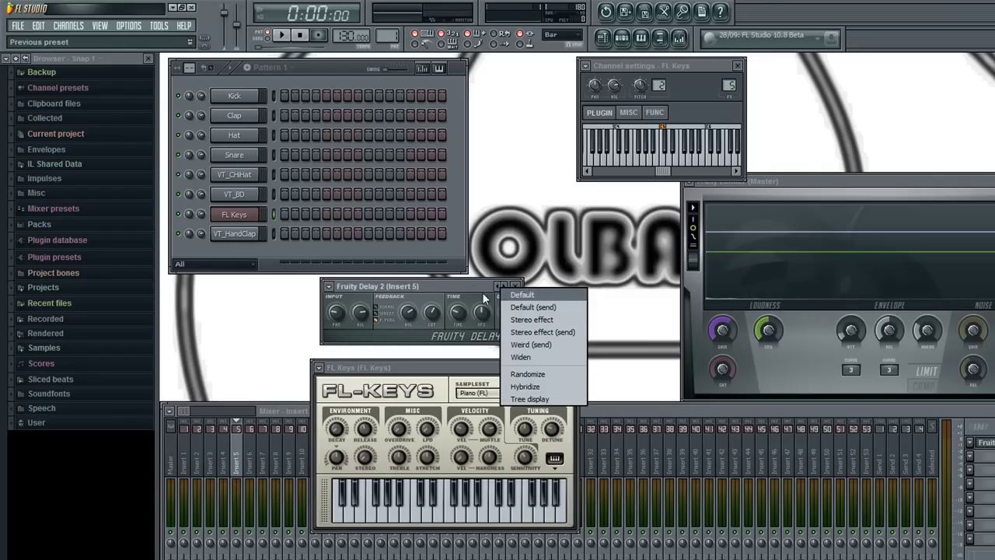
{"action": "left_click", "coordinate": [482, 293]}
Load the Concert Piano preset in FL Keys and audition a note on its keyboard.
{"action": "right_click", "coordinate": [561, 370]}
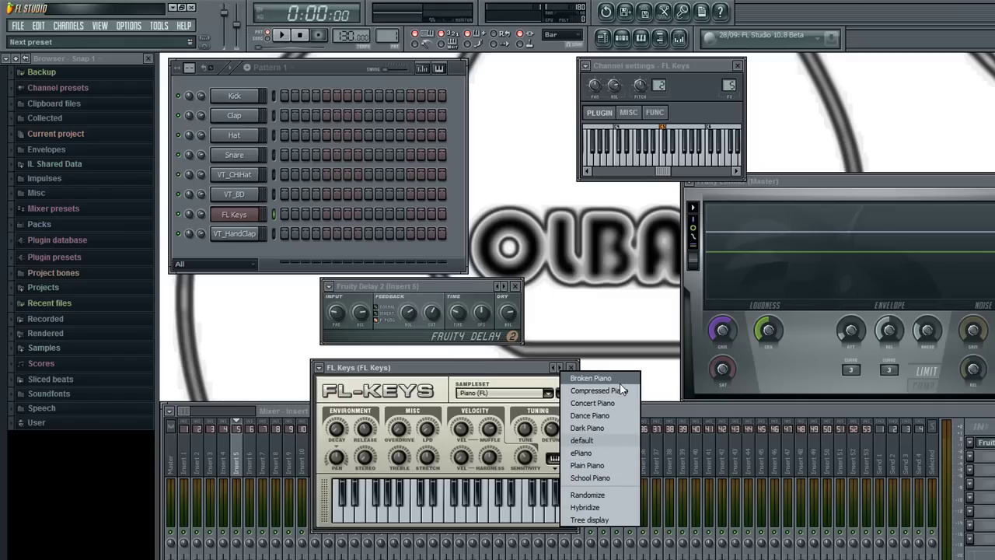
{"action": "left_click", "coordinate": [609, 402]}
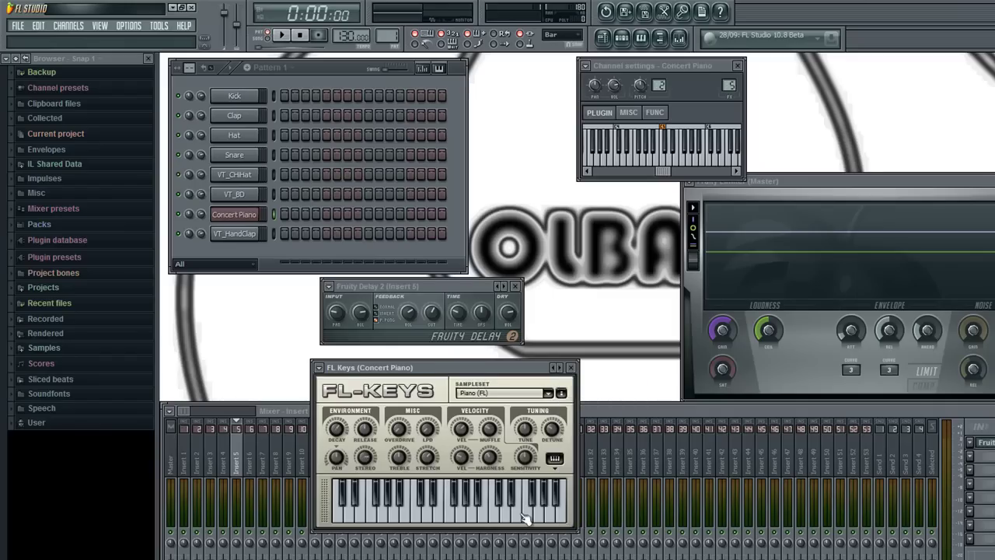
{"action": "left_click", "coordinate": [455, 526]}
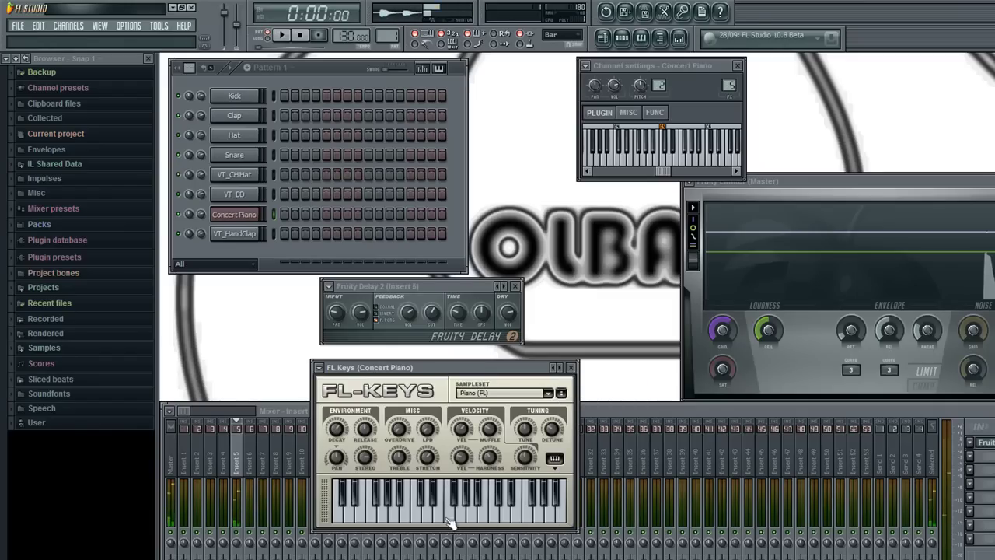
Switch the FL Keys sample set to Rhodes (FL) for the Concert Piano preset.
{"action": "left_click", "coordinate": [549, 393]}
{"action": "left_click", "coordinate": [530, 420]}
{"action": "left_click", "coordinate": [556, 393]}
{"action": "left_click", "coordinate": [497, 412]}
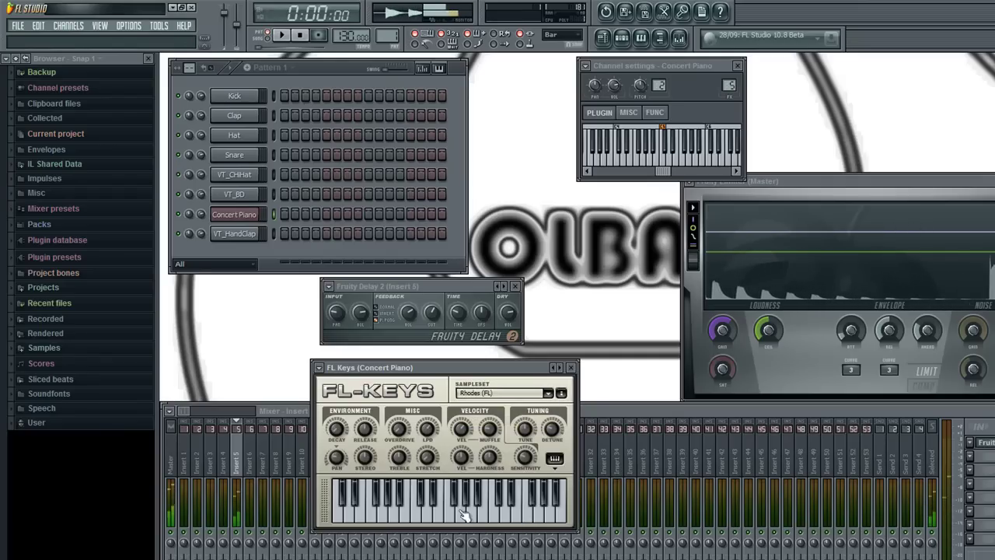
Load the Dance Piano preset in FL Keys and set its sample set to Rhodes (FL).
{"action": "right_click", "coordinate": [558, 371]}
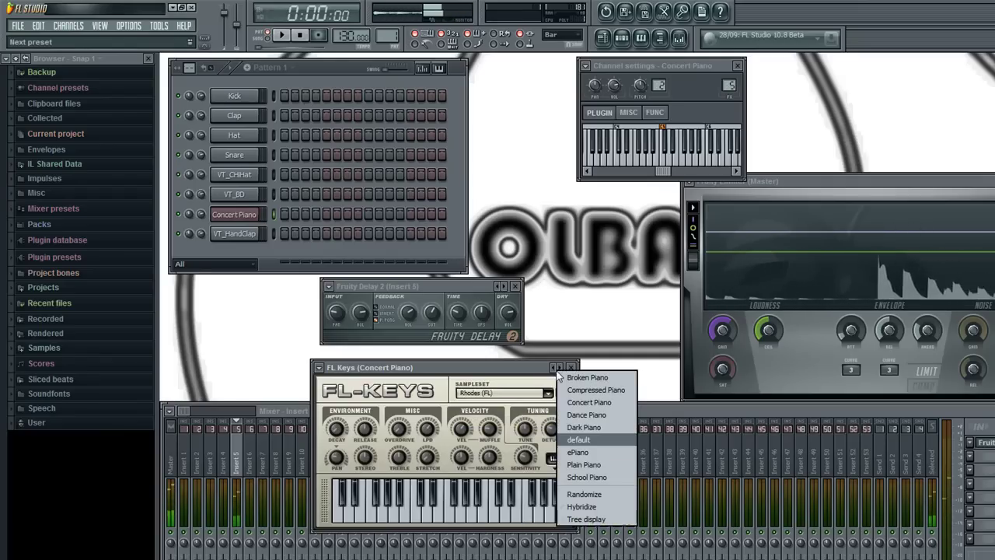
{"action": "left_click", "coordinate": [587, 415]}
{"action": "left_click", "coordinate": [548, 393]}
{"action": "left_click", "coordinate": [523, 423]}
Audition low and high notes of the Dance Piano sound on the FL Keys keyboard and shift its window slightly.
{"action": "left_click", "coordinate": [501, 514]}
{"action": "left_click", "coordinate": [364, 514]}
{"action": "left_click", "coordinate": [410, 514]}
{"action": "left_click", "coordinate": [477, 515]}
{"action": "left_click", "coordinate": [497, 514]}
{"action": "left_click", "coordinate": [508, 514]}
{"action": "left_click", "coordinate": [541, 519]}
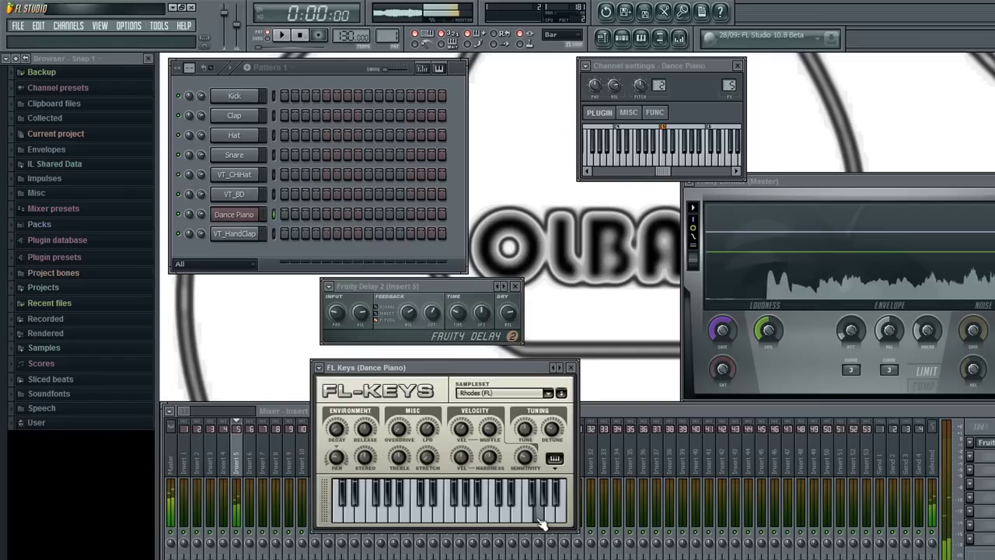
{"action": "left_click", "coordinate": [562, 513]}
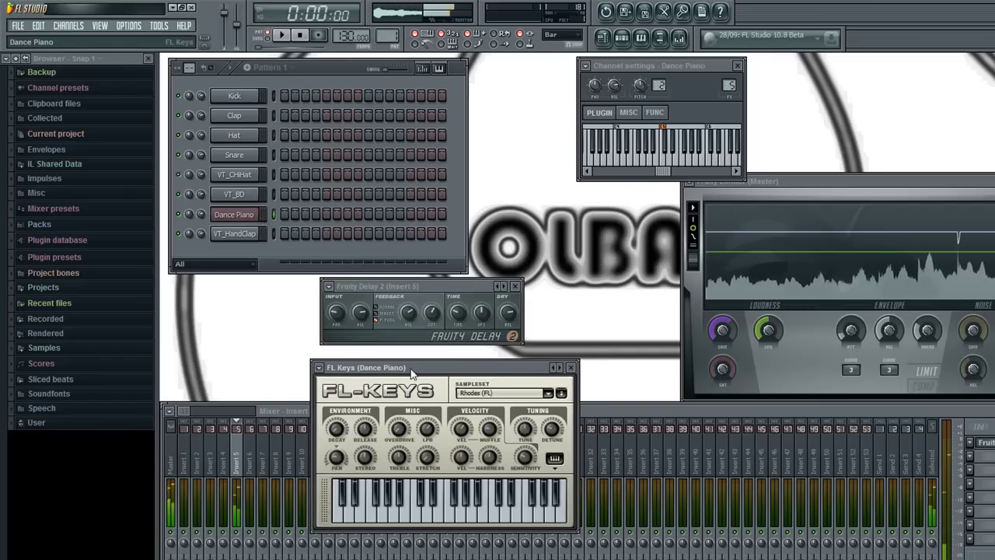
{"action": "left_click_drag", "start_coordinate": [412, 370], "coordinate": [433, 365]}
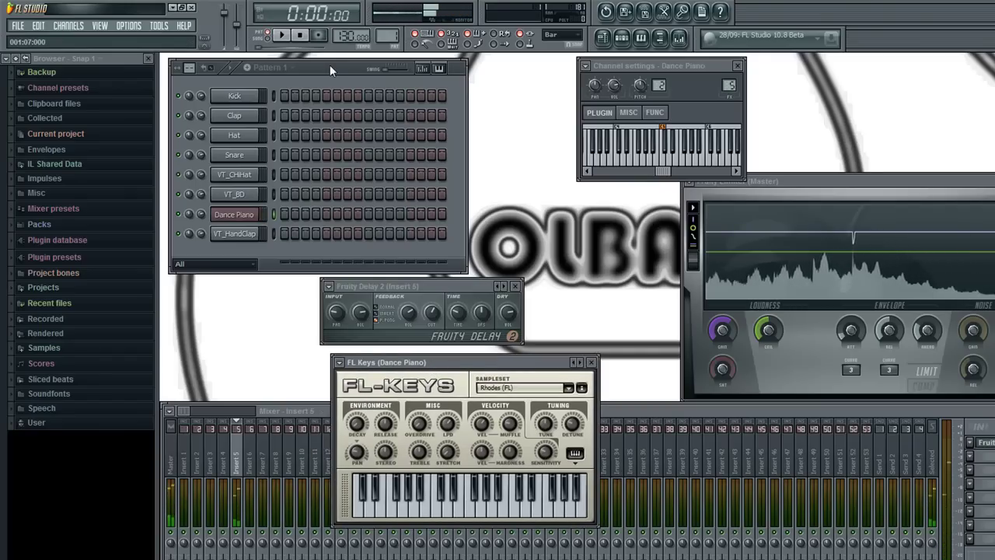
Nudge the step sequencer window and program Kick hits on steps 1, 5, 9 and 13.
{"action": "mouse_move", "coordinate": [319, 68]}
{"action": "left_mouse_down"}
{"action": "mouse_move", "coordinate": [328, 65]}
{"action": "mouse_move", "coordinate": [308, 67]}
{"action": "left_mouse_up"}
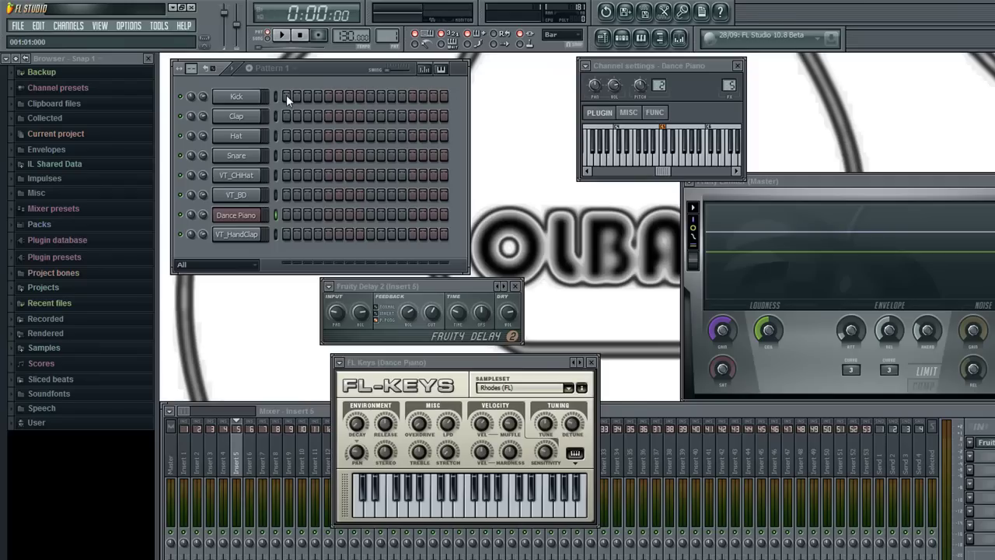
{"action": "left_click", "coordinate": [328, 96]}
{"action": "left_click", "coordinate": [373, 96]}
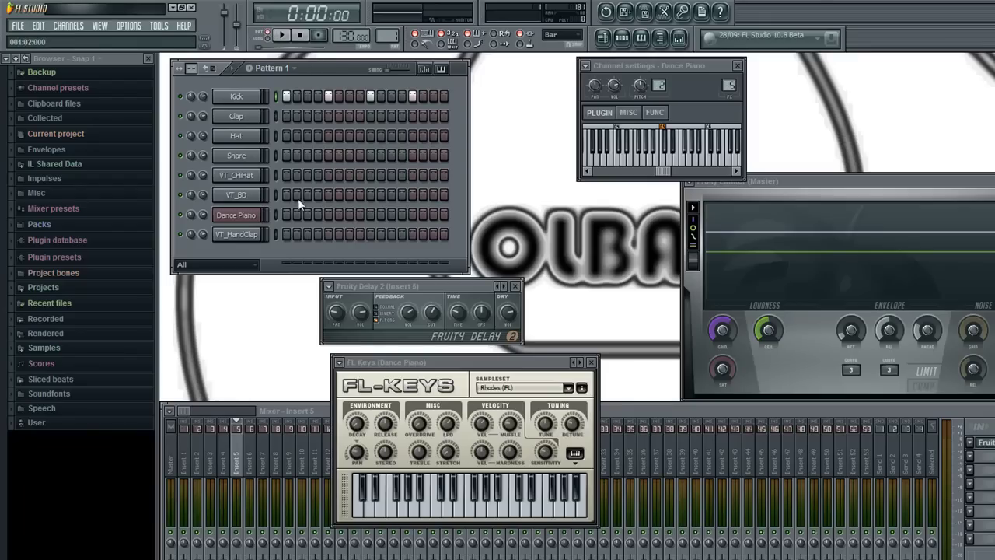
Play the kick pattern, stop it, move the last two Kick hits to steps 11 and 15, and restart playback.
{"action": "left_click", "coordinate": [283, 36]}
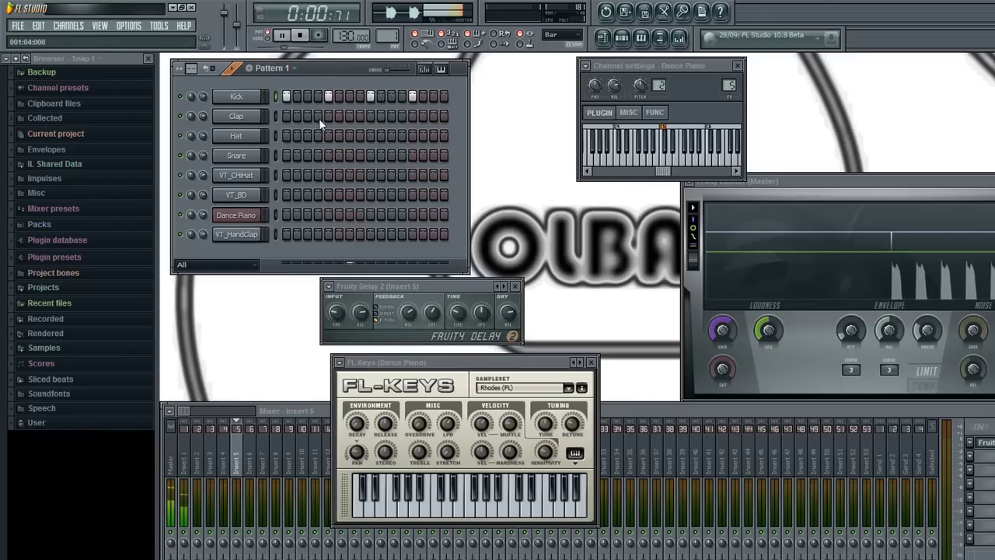
{"action": "key", "text": "space"}
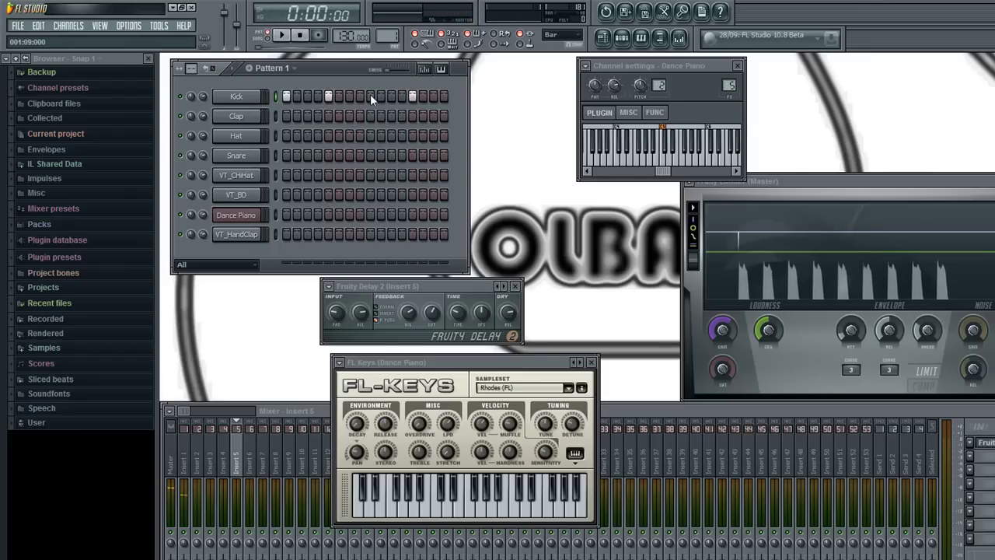
{"action": "left_click", "coordinate": [410, 97]}
{"action": "left_click", "coordinate": [284, 37]}
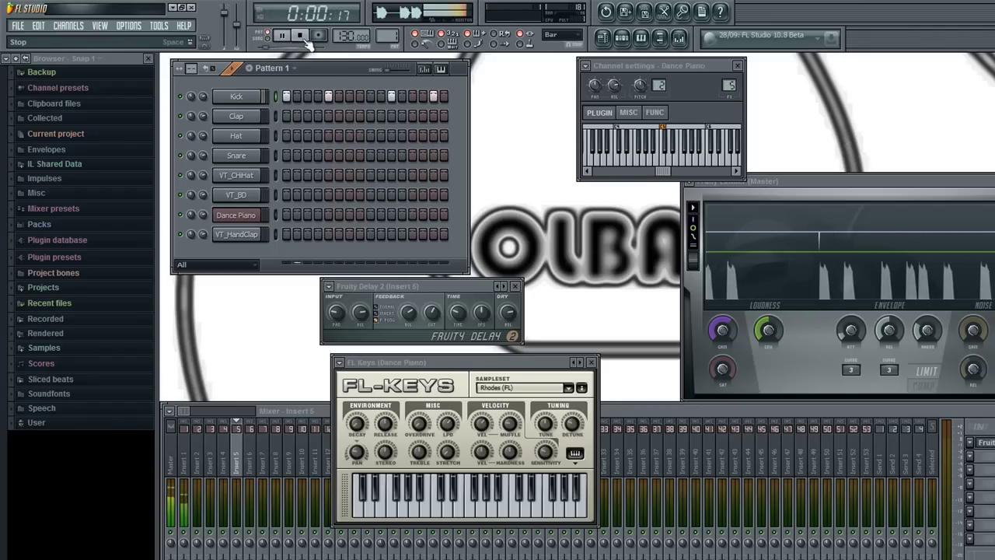
Add Clap hits on steps 5 and 13 and VT_CHiHat hits on steps 3, 4, 7, 11, 12 and 15.
{"action": "left_click", "coordinate": [412, 116]}
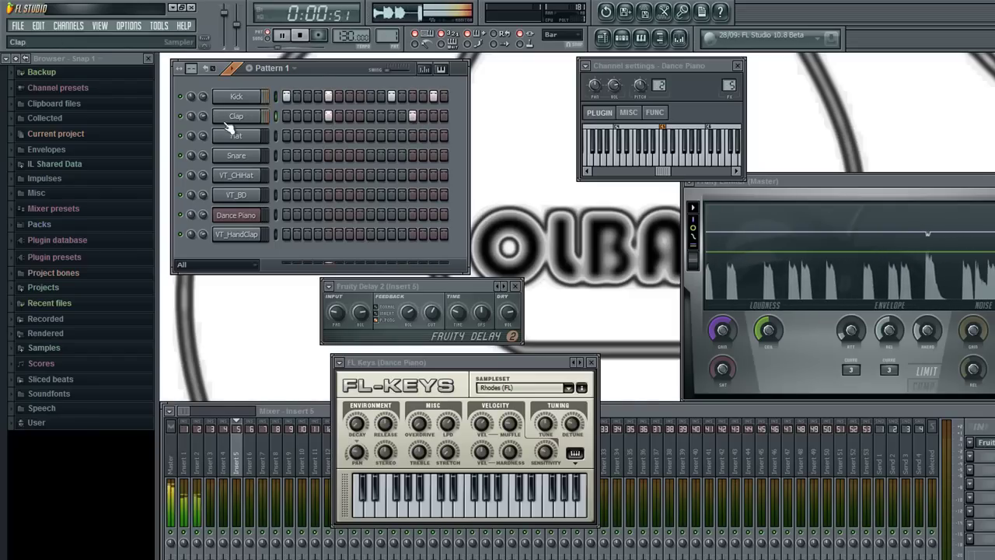
{"action": "left_click", "coordinate": [236, 175]}
{"action": "left_click", "coordinate": [307, 175]}
{"action": "left_click", "coordinate": [317, 175]}
{"action": "left_click", "coordinate": [349, 175]}
{"action": "left_click", "coordinate": [391, 175]}
{"action": "left_click", "coordinate": [401, 175]}
{"action": "left_click", "coordinate": [433, 175]}
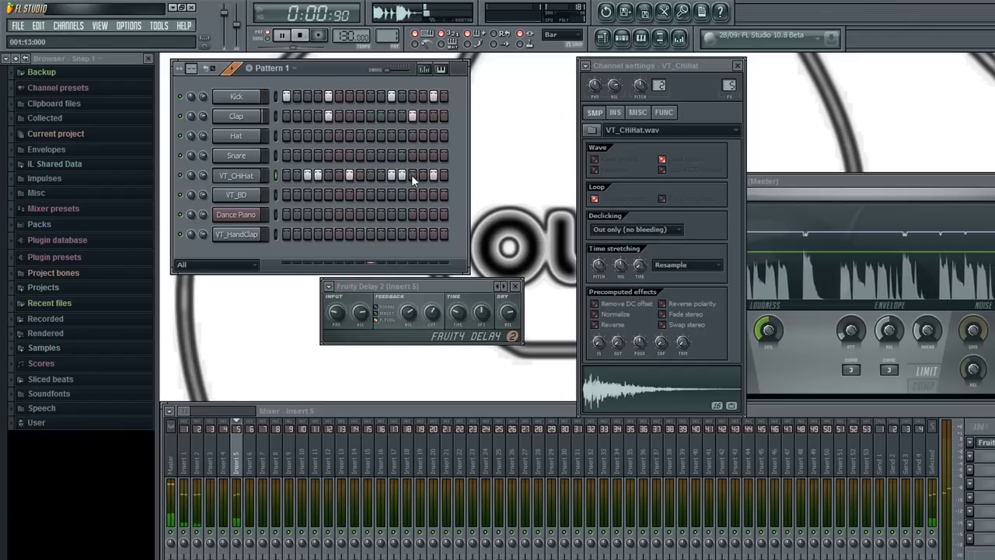
Add a Snare hit on step 16 and Hat hits on steps 3, 7, 11 and 15.
{"action": "left_click", "coordinate": [235, 155]}
{"action": "left_click", "coordinate": [433, 156]}
{"action": "left_click", "coordinate": [445, 155]}
{"action": "left_click", "coordinate": [307, 136]}
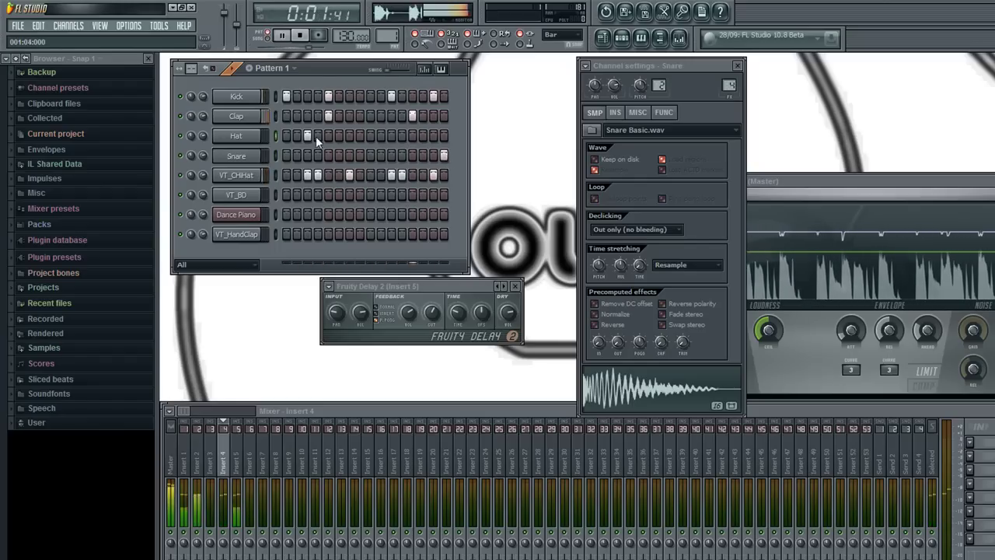
{"action": "left_click", "coordinate": [391, 136]}
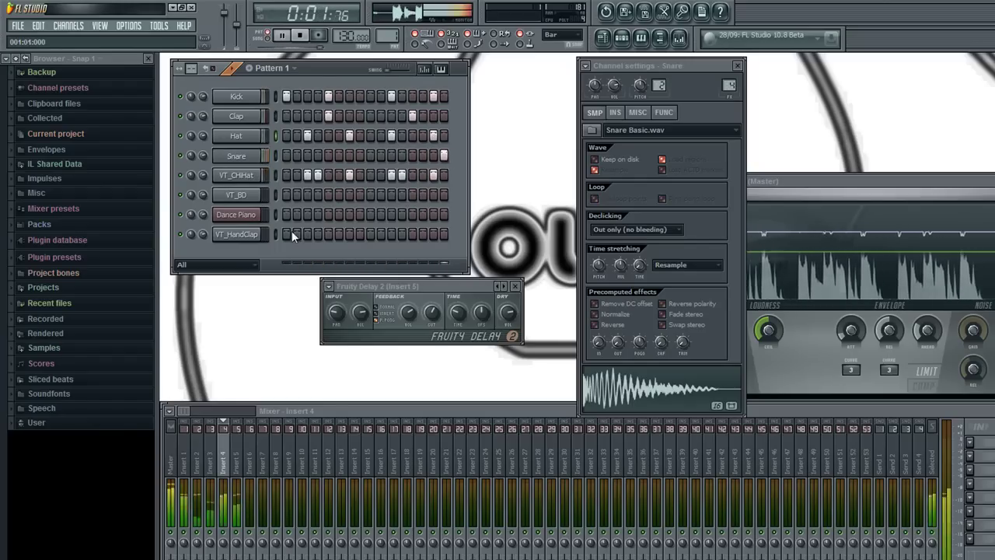
Add VT_HandClap hits on steps 4, 7 and 11, and stop playback.
{"action": "left_click", "coordinate": [350, 234]}
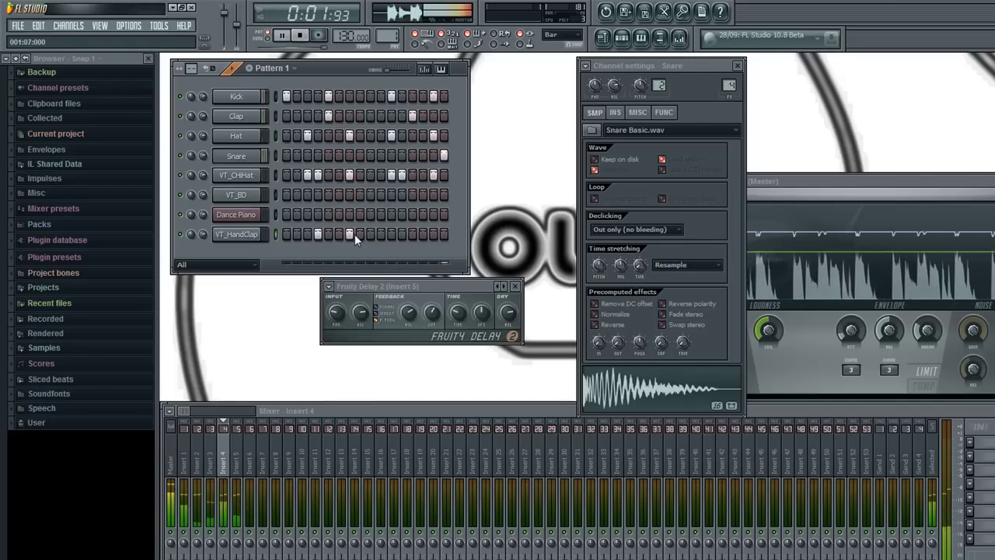
{"action": "left_click", "coordinate": [402, 233]}
{"action": "left_click", "coordinate": [392, 233]}
{"action": "left_click", "coordinate": [402, 233]}
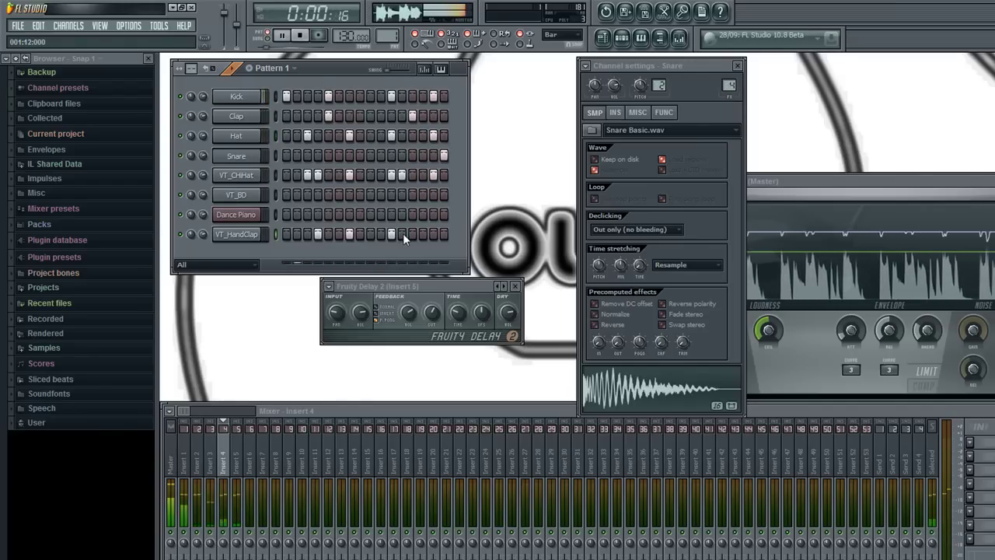
{"action": "left_click", "coordinate": [301, 36]}
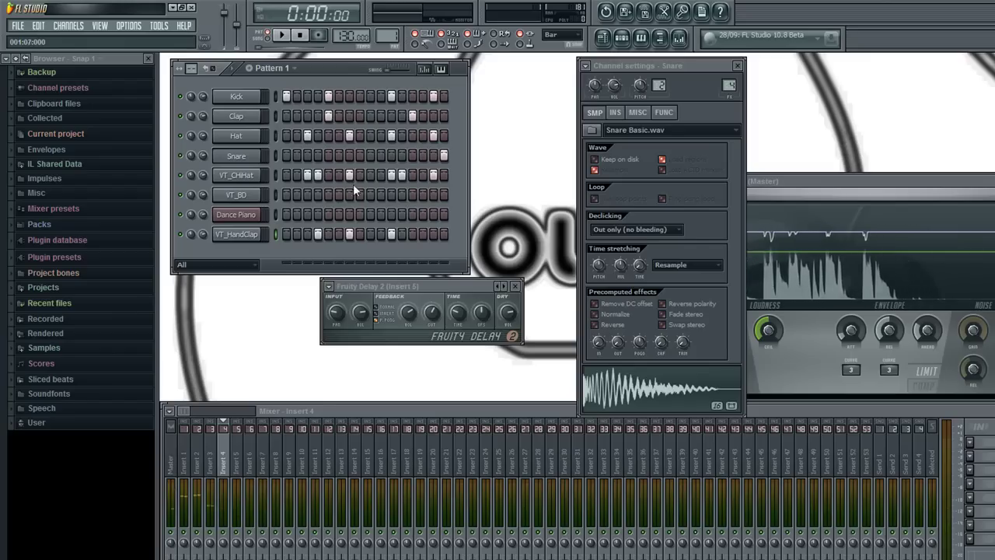
Fill all 16 steps of the VT_BD channel and play the pattern with the Kick channel settings open.
{"action": "left_click_drag", "start_coordinate": [286, 195], "coordinate": [455, 193]}
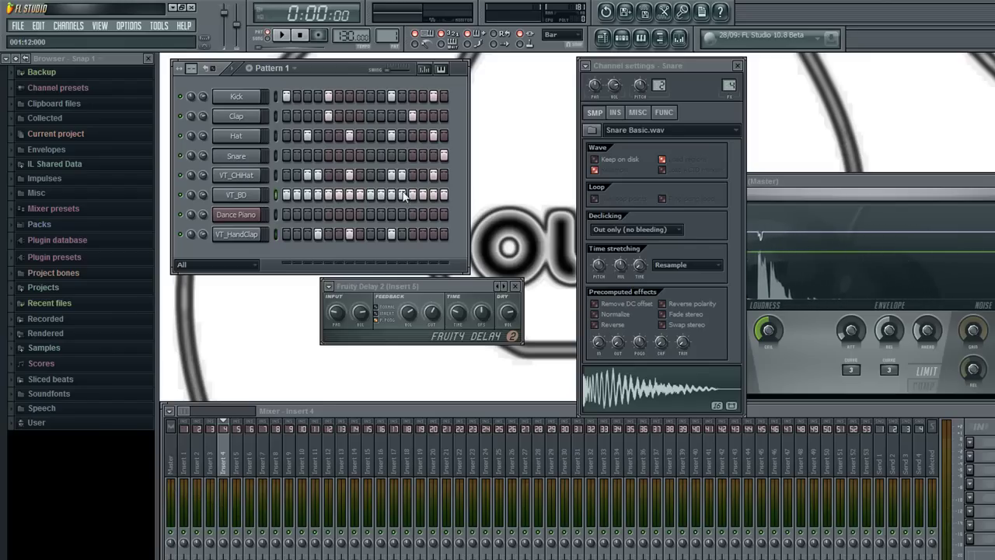
{"action": "left_click", "coordinate": [237, 97]}
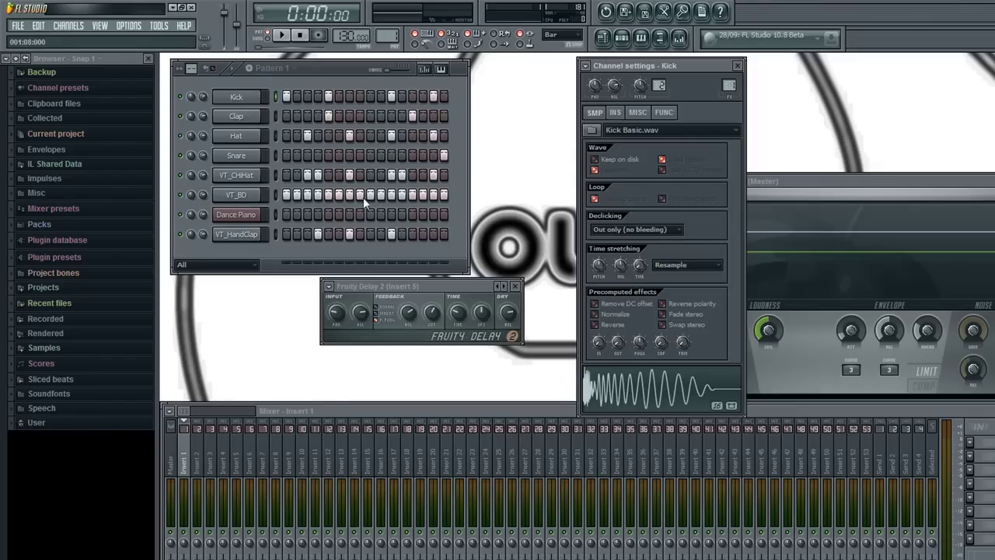
{"action": "key", "text": "space"}
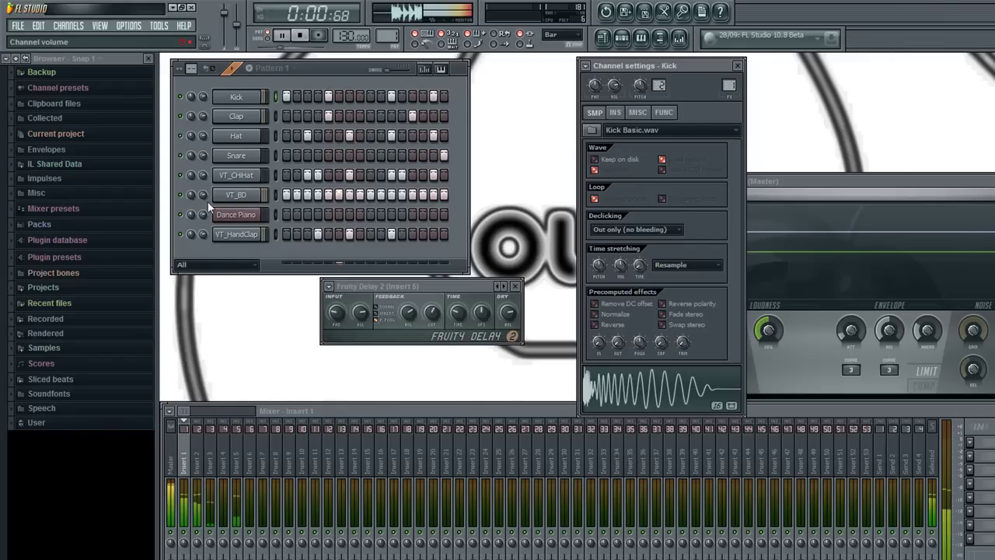
Lower the VT_BD channel's volume while the pattern plays.
{"action": "left_click_drag", "start_coordinate": [206, 198], "coordinate": [206, 212]}
{"action": "right_click", "coordinate": [192, 194]}
{"action": "left_click", "coordinate": [222, 203]}
{"action": "left_click_drag", "start_coordinate": [203, 194], "coordinate": [203, 222]}
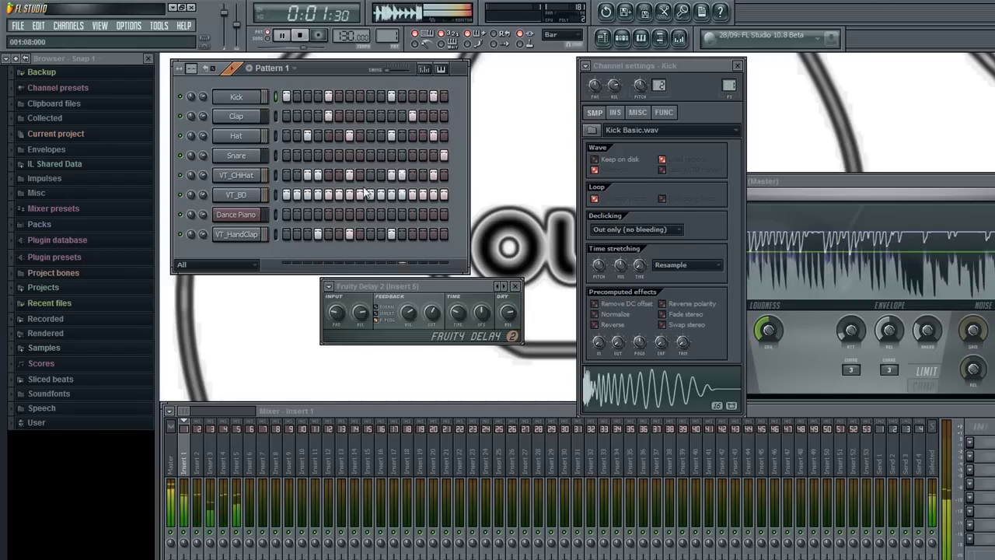
Clear the filled VT_BD row and place hits only on steps 3, 7, 11 and 15.
{"action": "left_click_drag", "start_coordinate": [291, 194], "coordinate": [347, 192]}
{"action": "left_click", "coordinate": [309, 194]}
{"action": "left_click", "coordinate": [349, 195]}
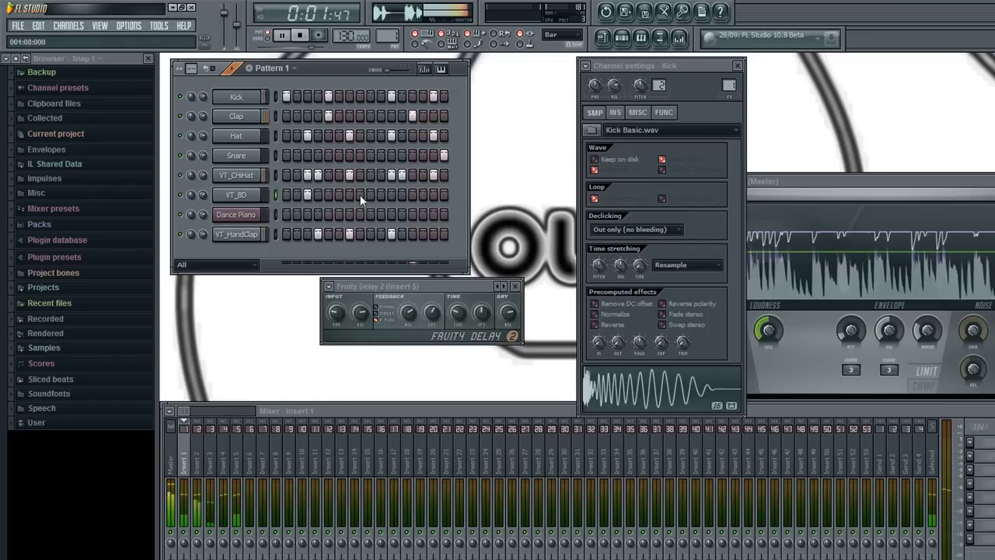
{"action": "left_click", "coordinate": [391, 195]}
{"action": "left_click", "coordinate": [433, 196]}
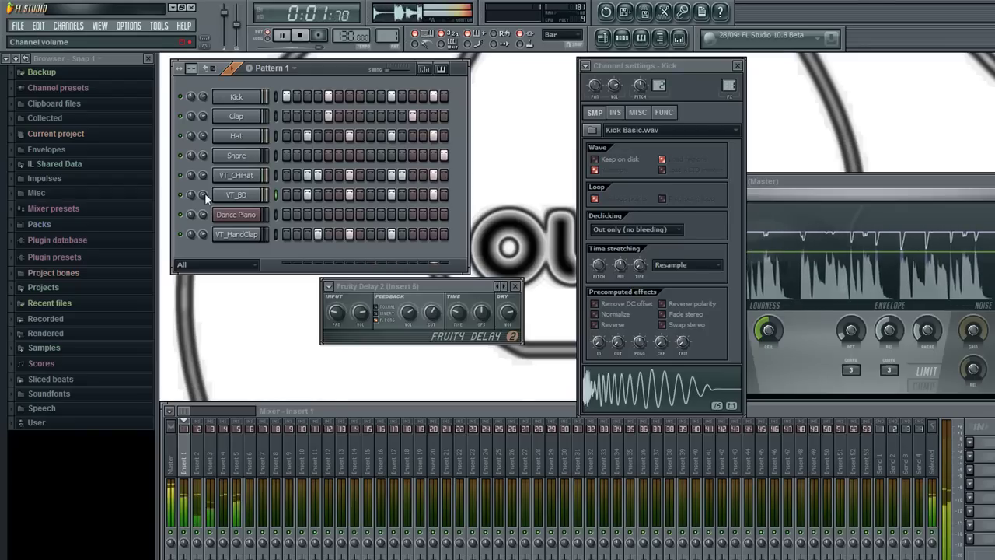
Move the last two Kick hits back to steps 9 and 13, and stop playback.
{"action": "left_click", "coordinate": [370, 96]}
{"action": "left_click", "coordinate": [412, 95]}
{"action": "left_click", "coordinate": [432, 96]}
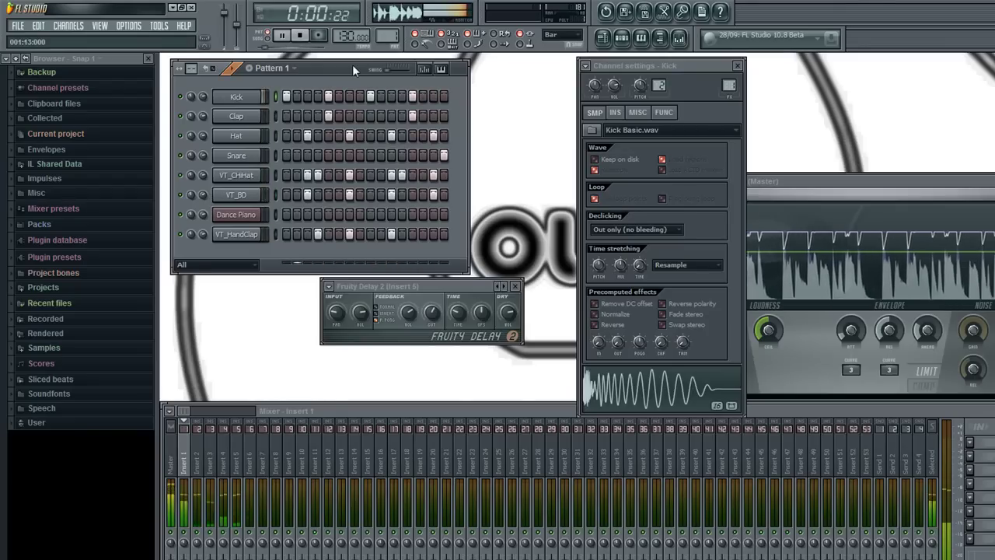
{"action": "left_click", "coordinate": [300, 36]}
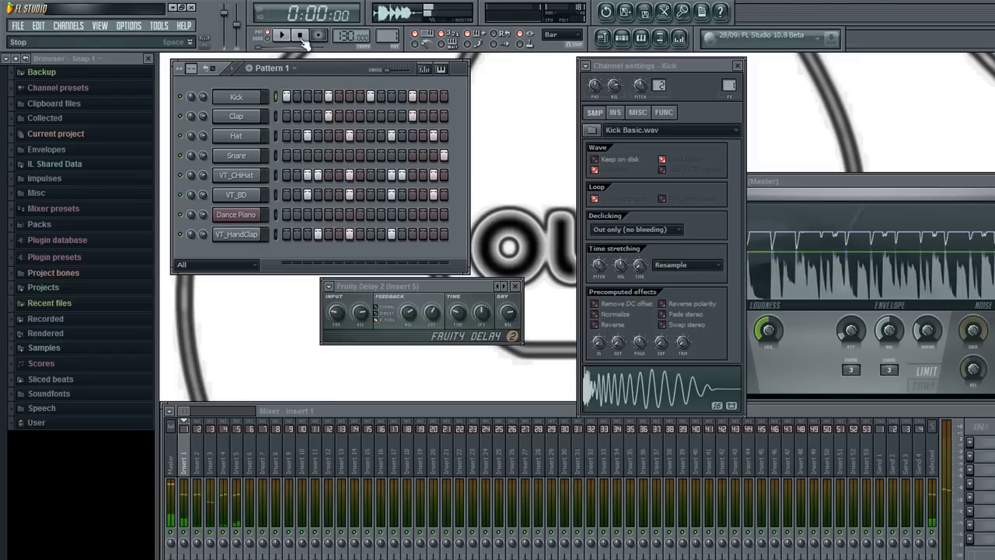
Arrange the FL Keys and Fruity Delay 2 windows clear of each other and add Dance Piano hits on steps 3, 6, 11 and 15.
{"action": "left_click", "coordinate": [249, 219]}
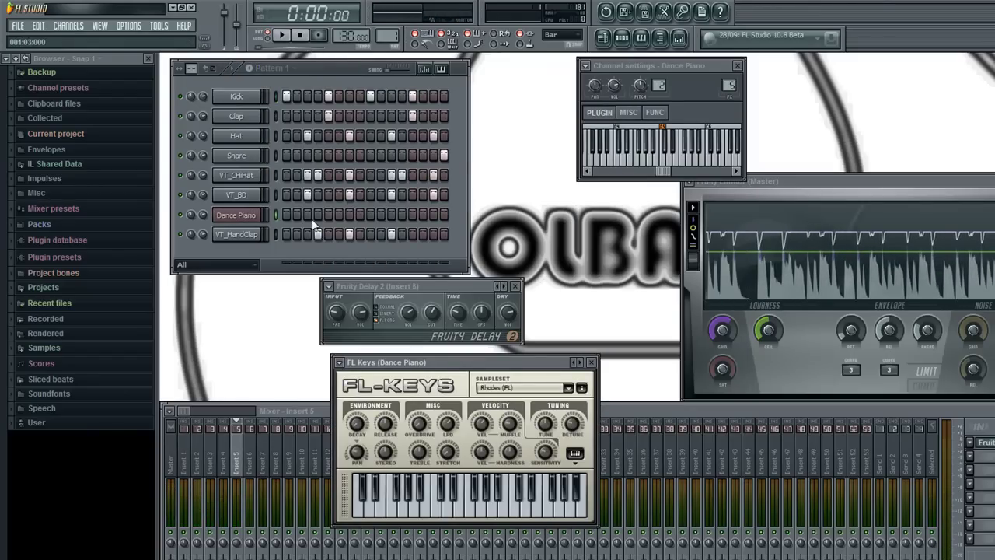
{"action": "left_click_drag", "start_coordinate": [439, 365], "coordinate": [323, 334]}
{"action": "left_click_drag", "start_coordinate": [420, 286], "coordinate": [871, 94]}
{"action": "left_click_drag", "start_coordinate": [359, 338], "coordinate": [346, 308]}
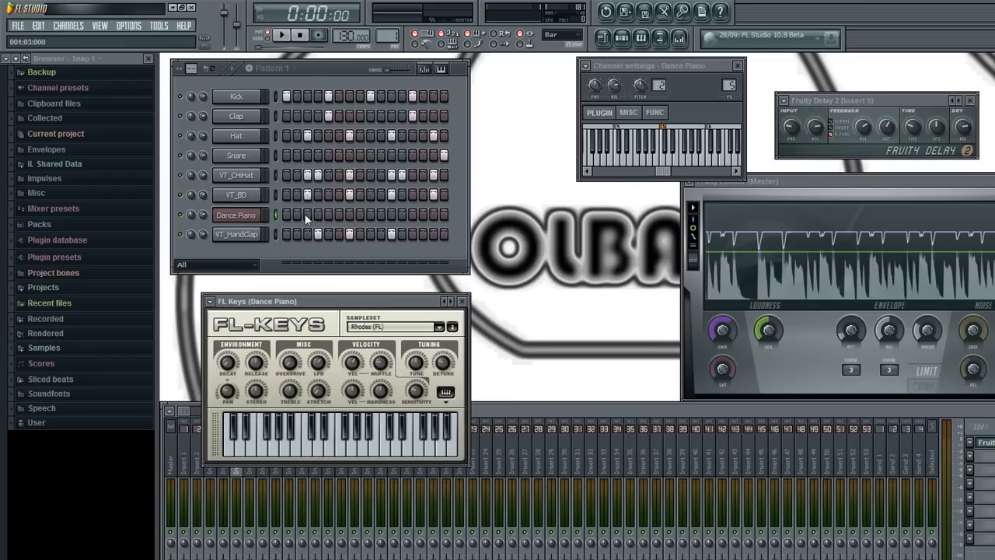
{"action": "left_click", "coordinate": [305, 217]}
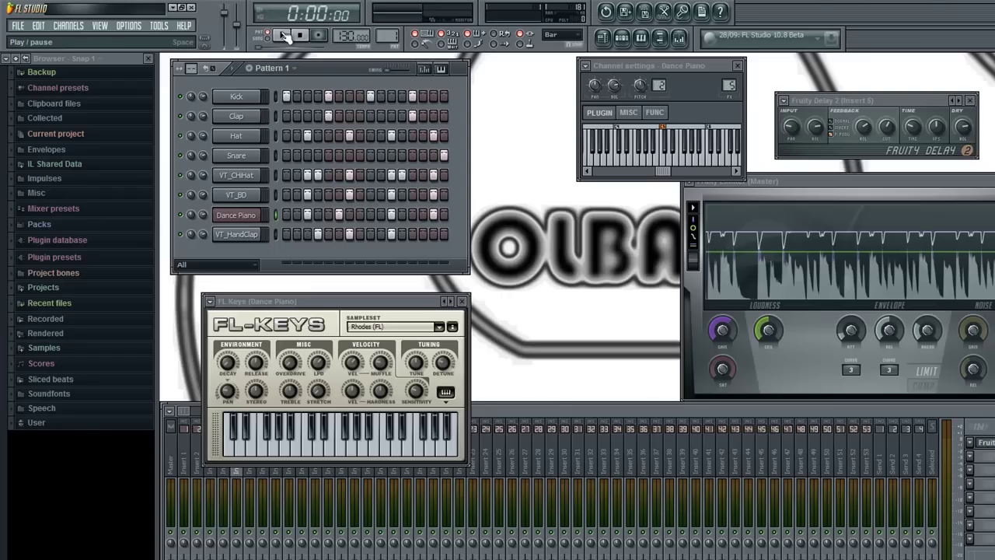
Play the pattern briefly and clear every hit from the Dance Piano row.
{"action": "left_click", "coordinate": [285, 36]}
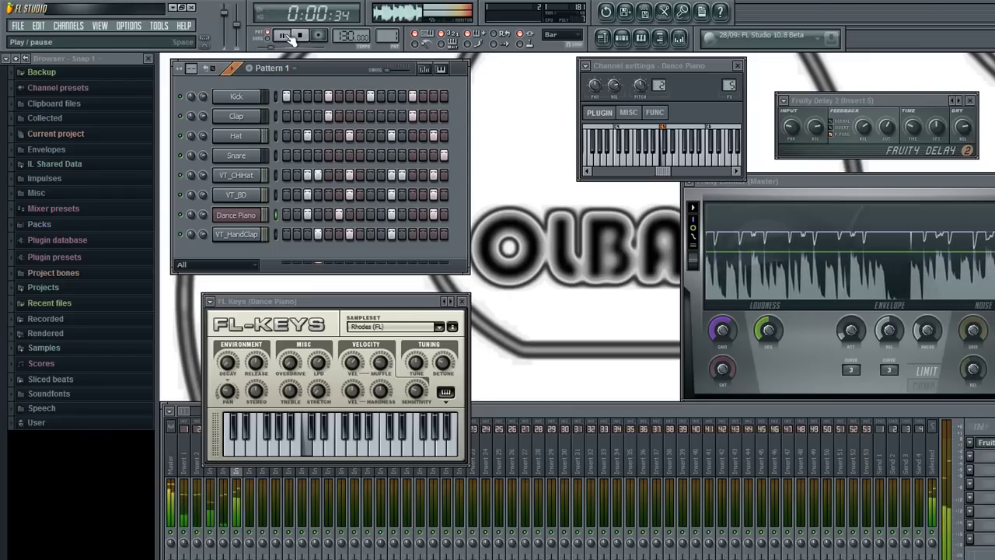
{"action": "left_click", "coordinate": [300, 36]}
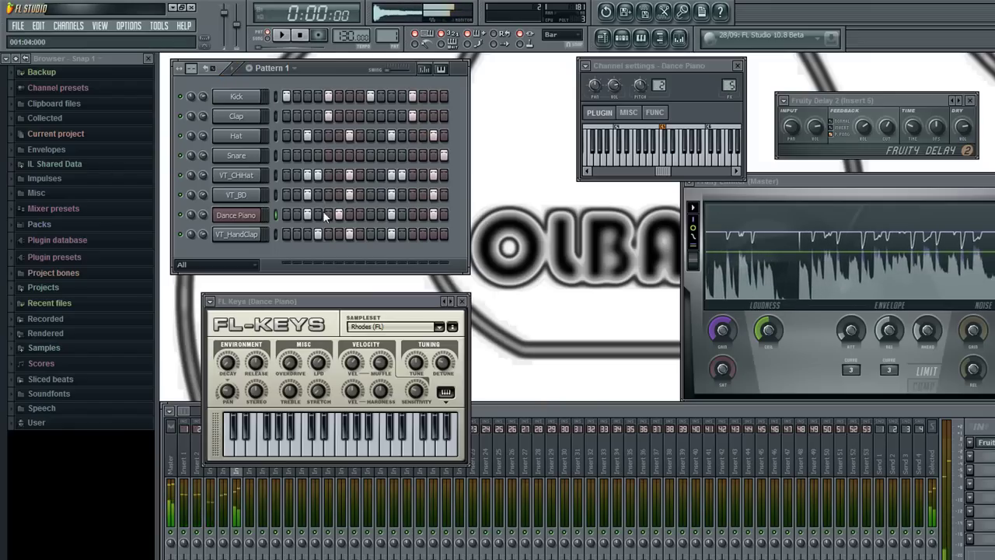
{"action": "left_click_drag", "start_coordinate": [296, 215], "coordinate": [434, 213]}
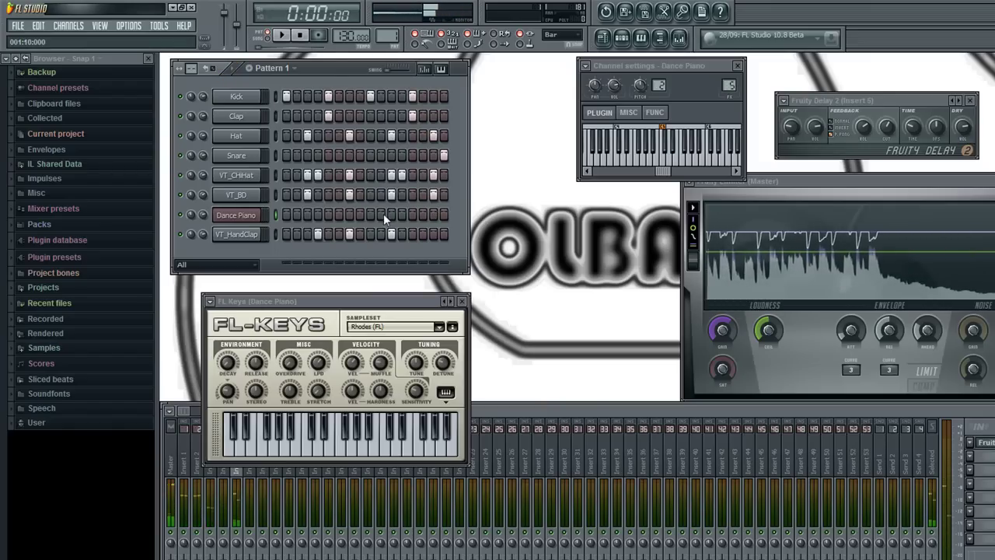
Open the Dance Piano channel's piano roll and show its keyboard as piano keys instead of note names.
{"action": "left_click_drag", "start_coordinate": [335, 70], "coordinate": [328, 62]}
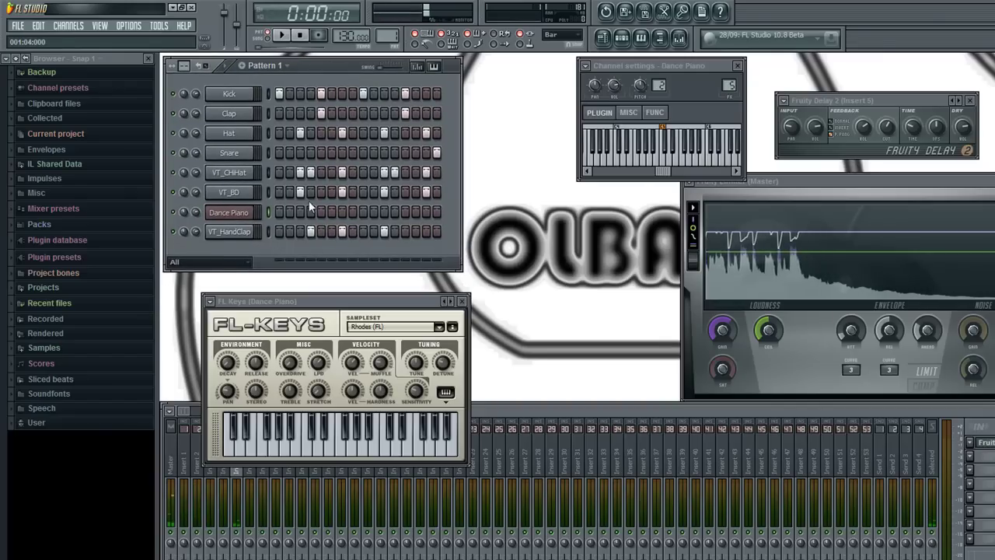
{"action": "right_click", "coordinate": [243, 212]}
{"action": "left_click", "coordinate": [244, 212]}
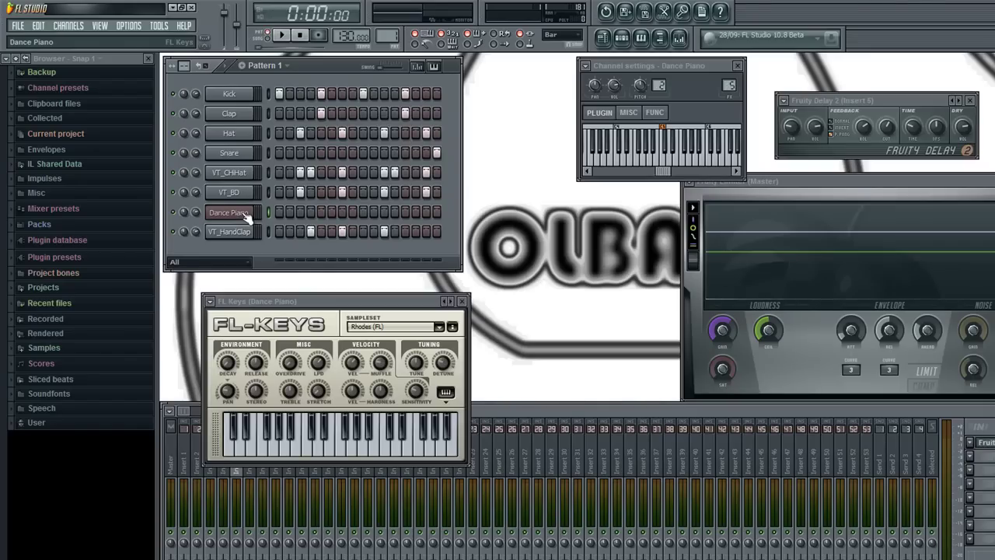
{"action": "left_click_drag", "start_coordinate": [321, 308], "coordinate": [295, 296]}
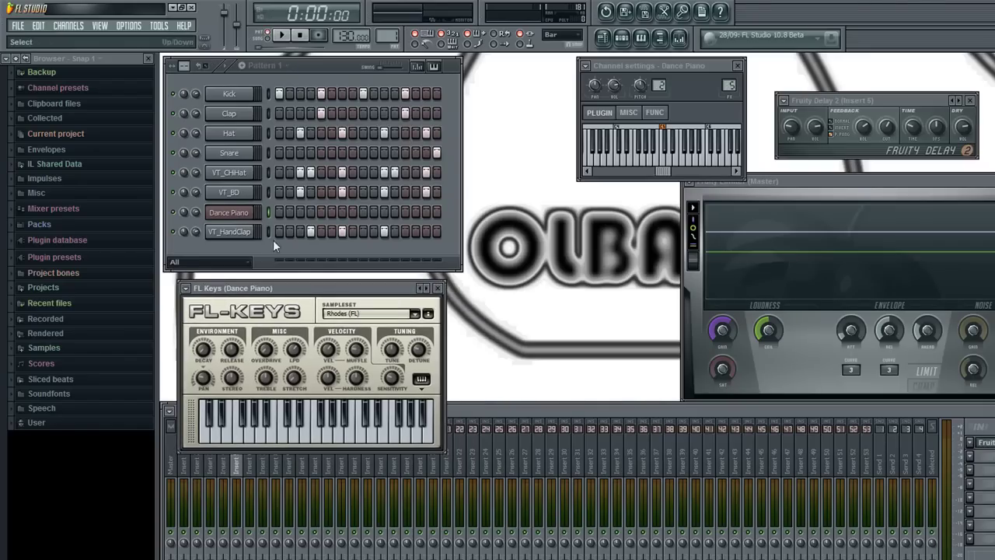
{"action": "right_click", "coordinate": [248, 218]}
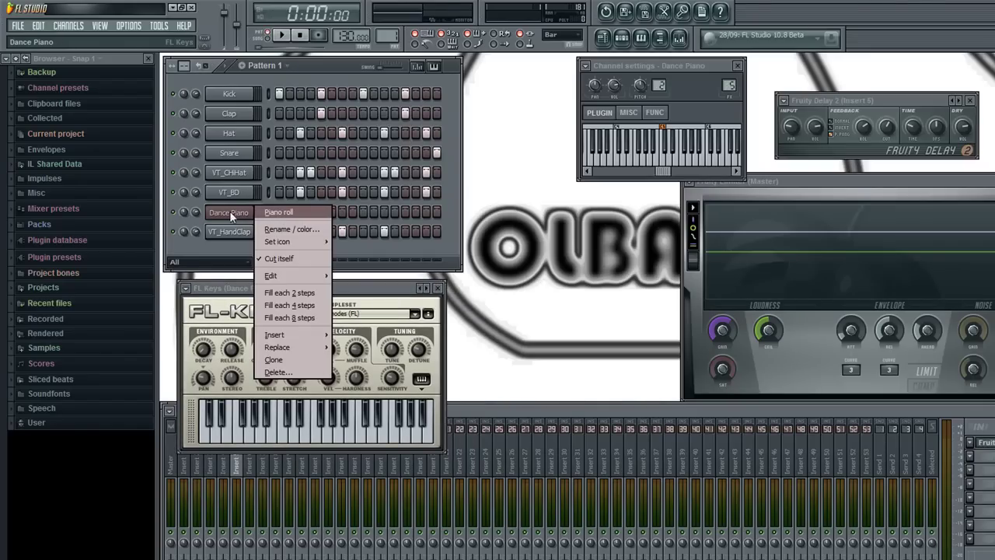
{"action": "left_click", "coordinate": [281, 213]}
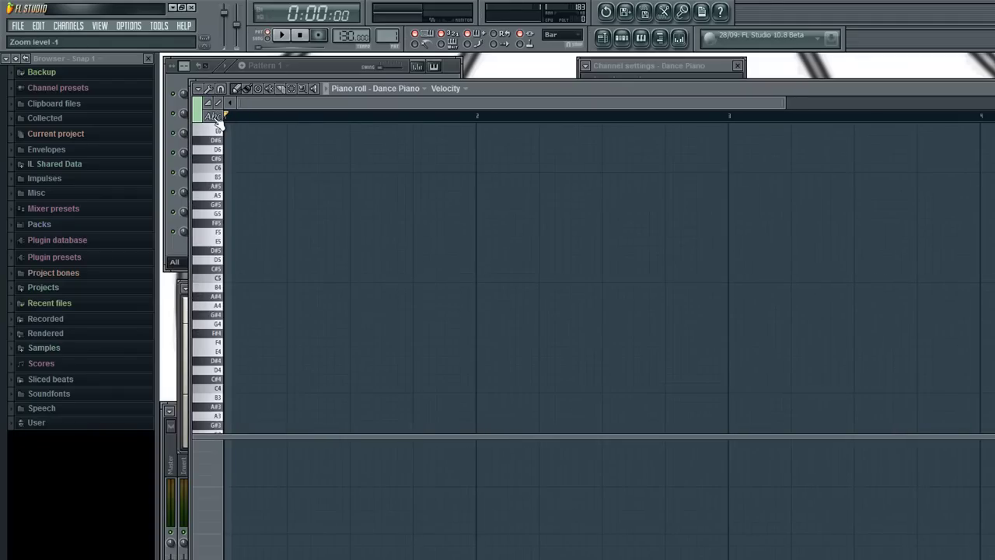
{"action": "left_click", "coordinate": [220, 198]}
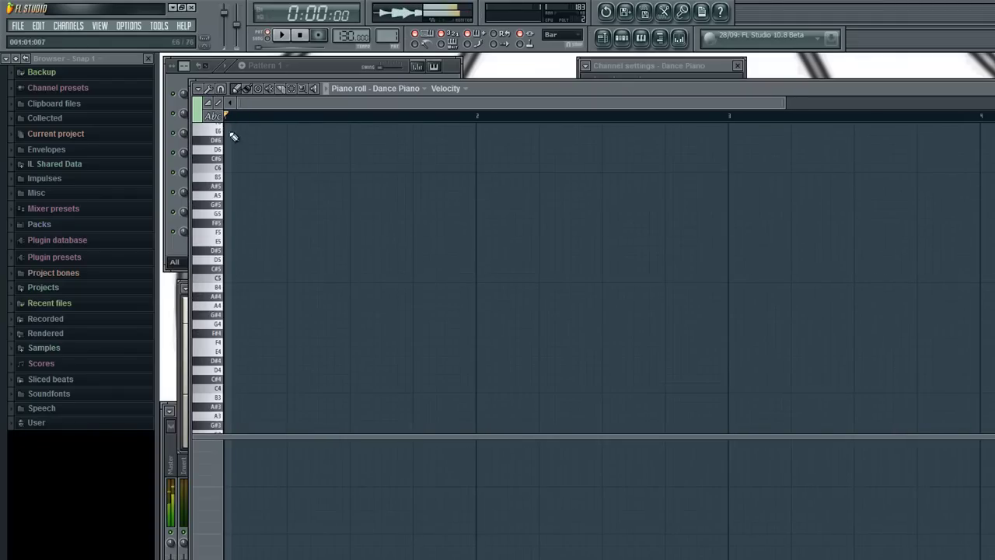
{"action": "left_click", "coordinate": [212, 116]}
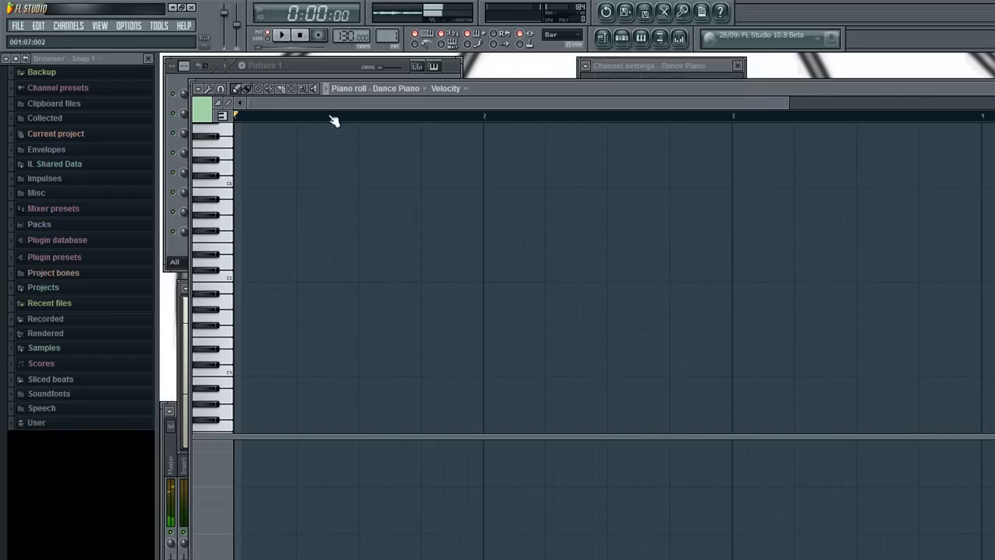
Draw a half-bar C6 note at the start of bar 1 followed by a half-bar B5 note, and play them.
{"action": "left_click", "coordinate": [247, 184]}
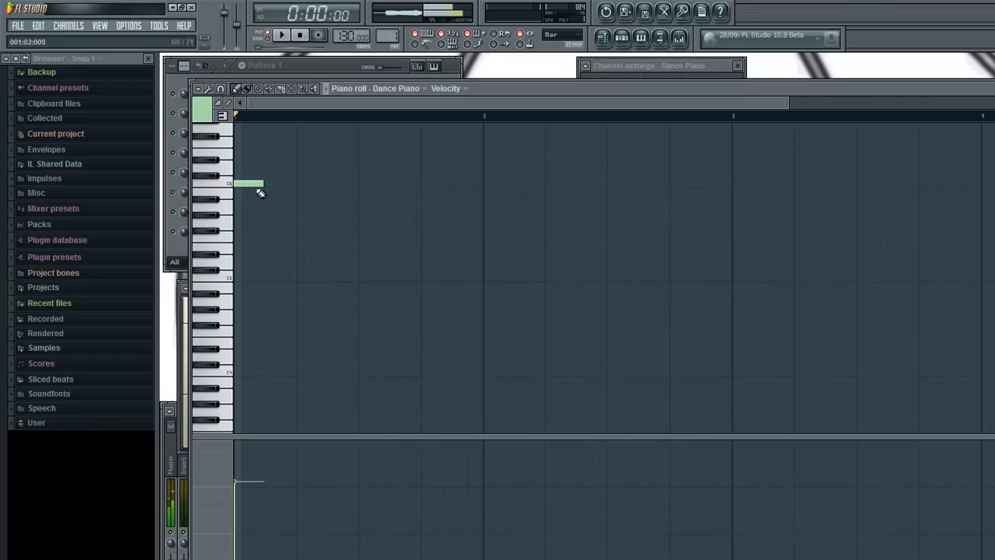
{"action": "left_click_drag", "start_coordinate": [262, 184], "coordinate": [359, 193]}
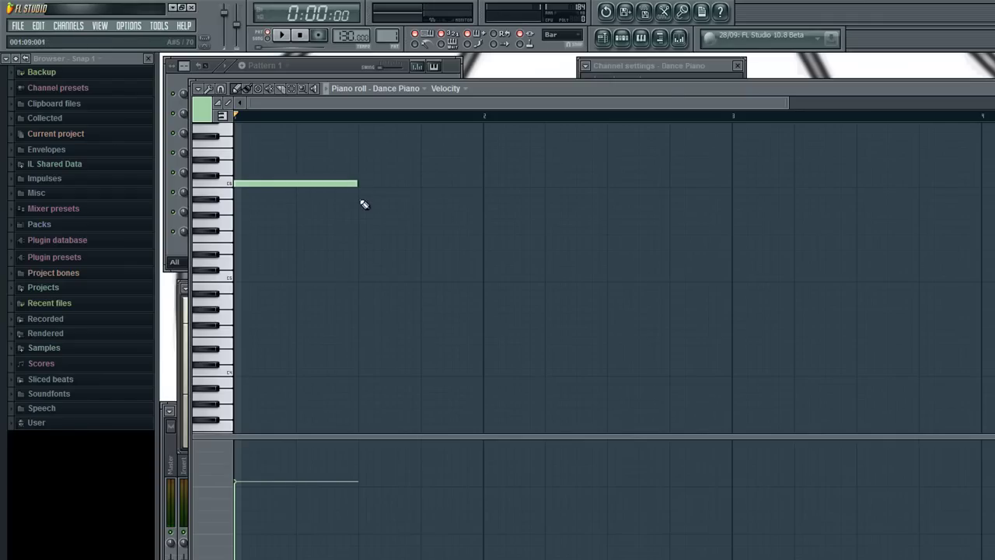
{"action": "left_click", "coordinate": [364, 194]}
{"action": "key", "text": "space"}
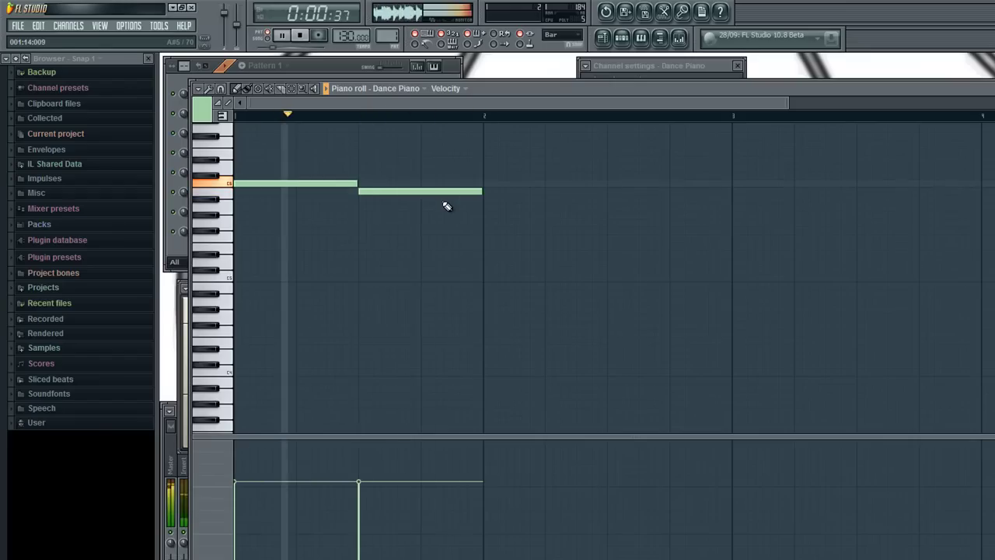
Lower the first note to C5, add half-bar G4 and D4 notes beneath it, and play the chord.
{"action": "key", "text": "space"}
{"action": "left_click_drag", "start_coordinate": [331, 185], "coordinate": [271, 278]}
{"action": "left_click", "coordinate": [238, 318]}
{"action": "left_click", "coordinate": [238, 356]}
{"action": "key", "text": "space"}
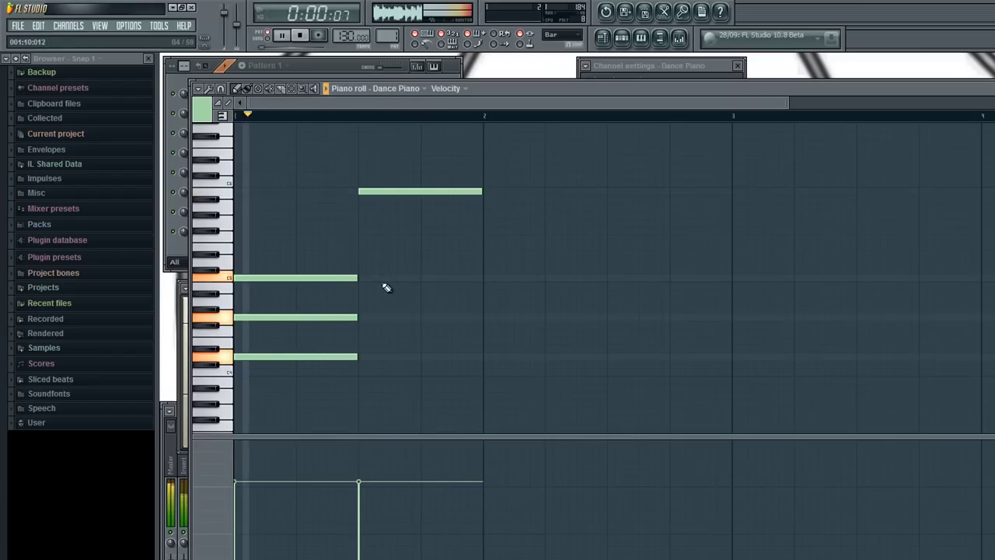
Build the second half-bar chord by lowering the B5 note to C5 and adding A4 and C4, and audition it.
{"action": "key", "text": "space"}
{"action": "left_click_drag", "start_coordinate": [391, 192], "coordinate": [374, 277]}
{"action": "left_click", "coordinate": [361, 302]}
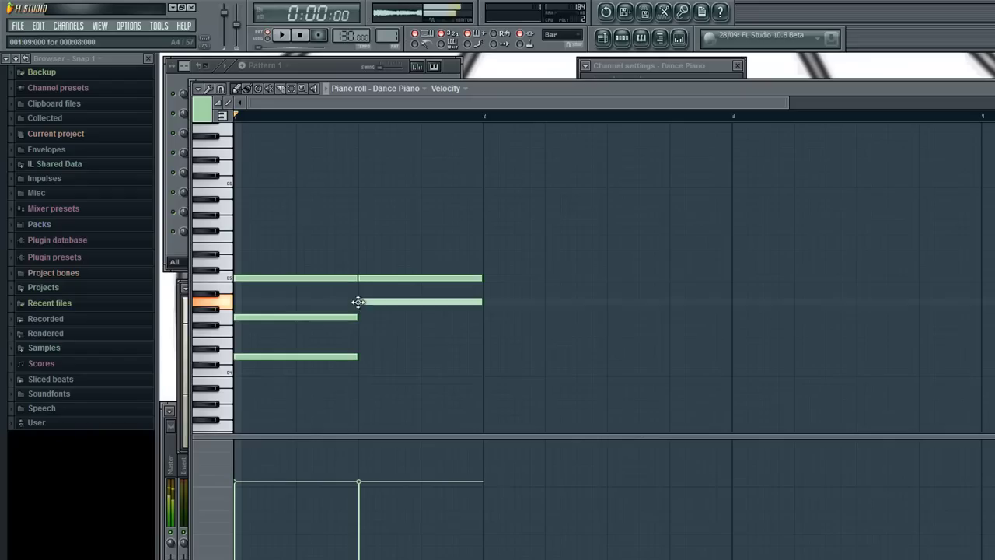
{"action": "left_click", "coordinate": [361, 357]}
{"action": "key", "text": "space"}
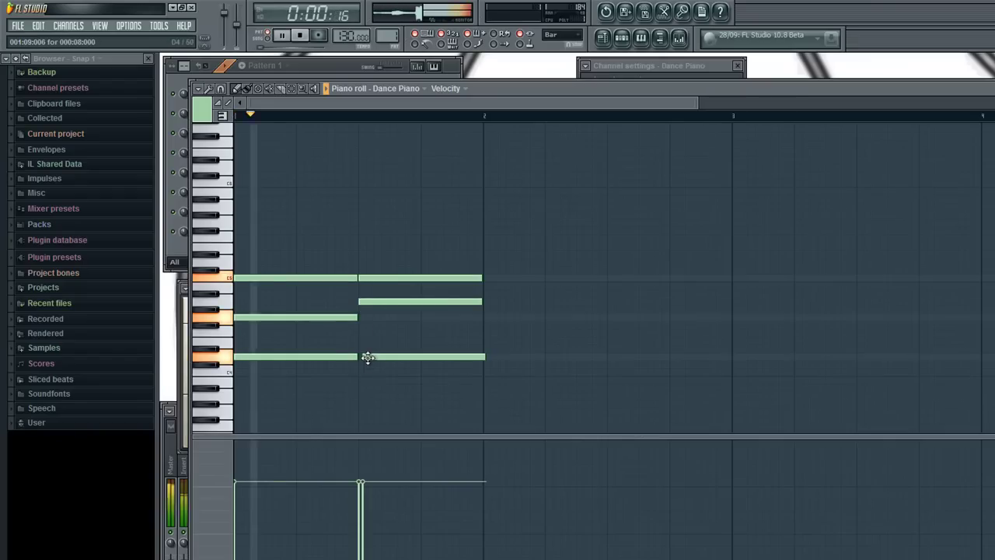
{"action": "key", "text": "space"}
{"action": "left_click_drag", "start_coordinate": [380, 355], "coordinate": [380, 374]}
{"action": "key", "text": "space"}
{"action": "key", "text": "space"}
Draw an F5 note across bars 2 and 3 and a half-bar D5 note at the start of bar 2.
{"action": "left_click_drag", "start_coordinate": [488, 259], "coordinate": [946, 230]}
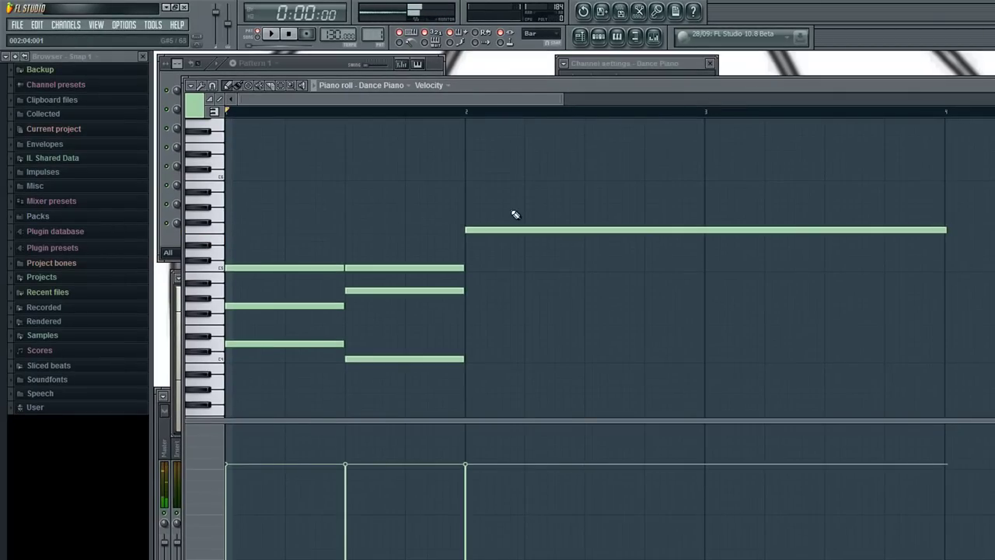
{"action": "left_click", "coordinate": [465, 253]}
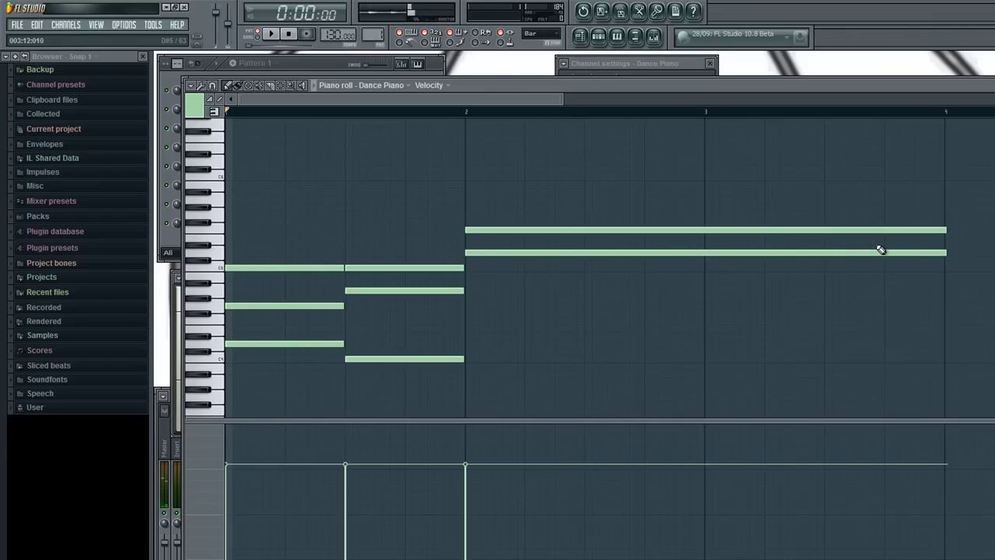
{"action": "left_click_drag", "start_coordinate": [946, 251], "coordinate": [583, 268]}
{"action": "left_click_drag", "start_coordinate": [948, 231], "coordinate": [943, 231]}
Add a one-bar C4 note and a half-bar F#4 note at the start of bar 2, deleting the stray long G#4 note.
{"action": "left_click", "coordinate": [480, 298]}
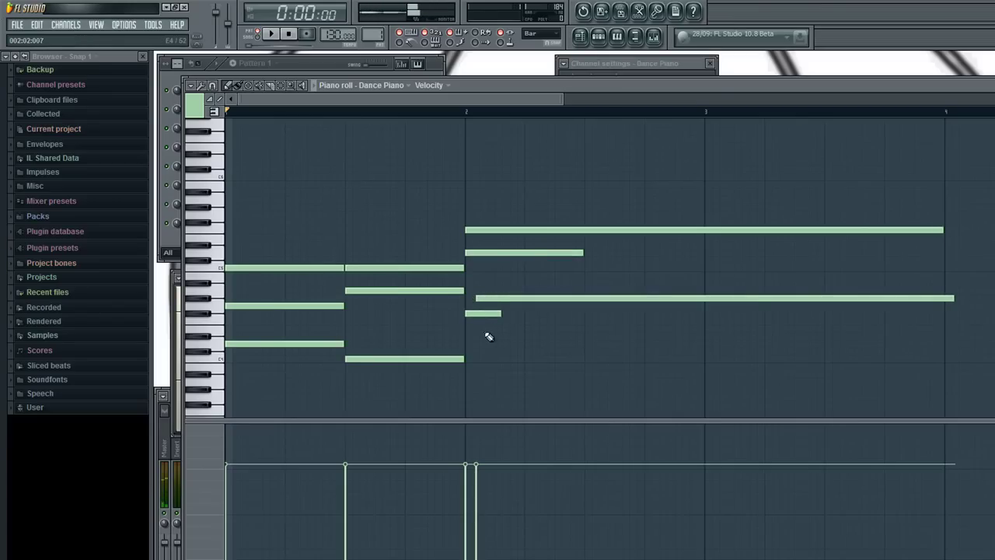
{"action": "left_click", "coordinate": [476, 328]}
{"action": "mouse_move", "coordinate": [500, 336]}
{"action": "left_mouse_down"}
{"action": "mouse_move", "coordinate": [660, 342]}
{"action": "mouse_move", "coordinate": [510, 347]}
{"action": "left_mouse_up"}
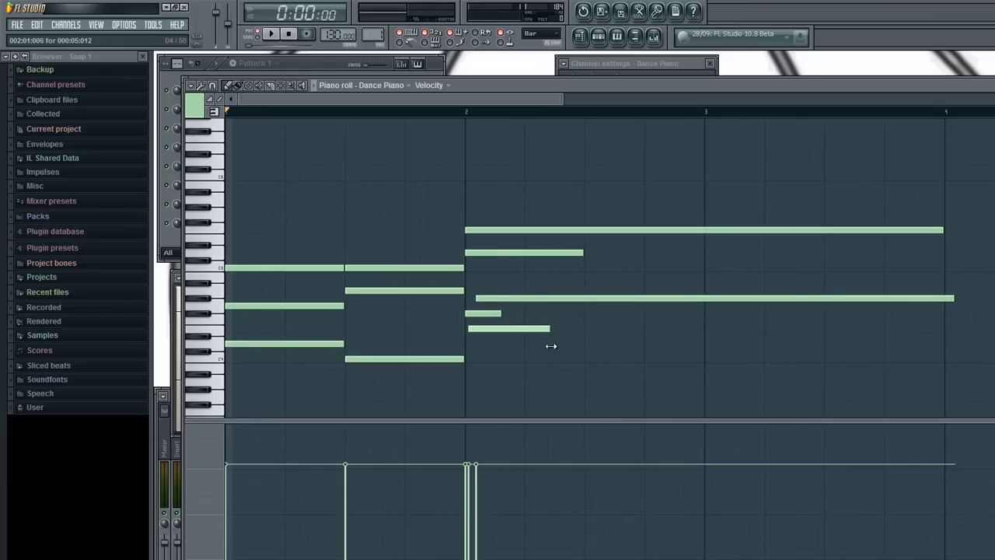
{"action": "left_click_drag", "start_coordinate": [523, 329], "coordinate": [696, 356]}
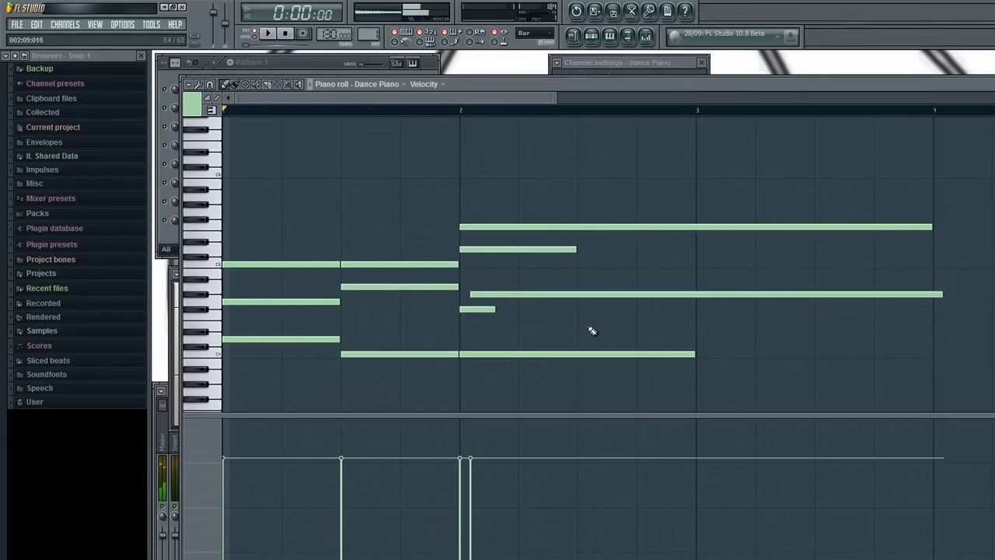
{"action": "left_click_drag", "start_coordinate": [502, 312], "coordinate": [578, 322]}
{"action": "left_click_drag", "start_coordinate": [668, 297], "coordinate": [775, 298]}
{"action": "right_click", "coordinate": [733, 293]}
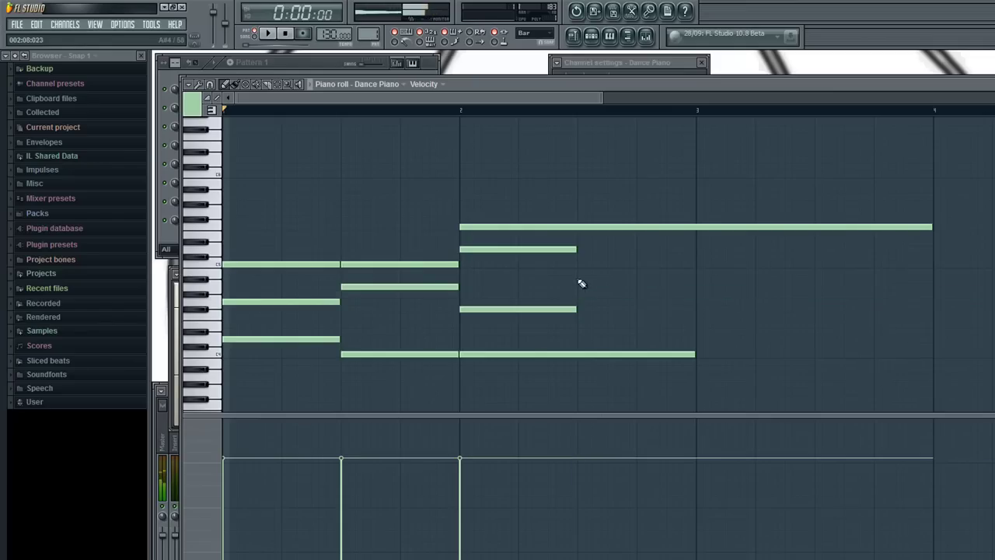
Add a half-bar B4 note in the second half of bar 2 and lower the F#4 note to F4 during playback.
{"action": "left_click", "coordinate": [578, 272]}
{"action": "left_click_drag", "start_coordinate": [693, 277], "coordinate": [702, 275]}
{"action": "key", "text": "space"}
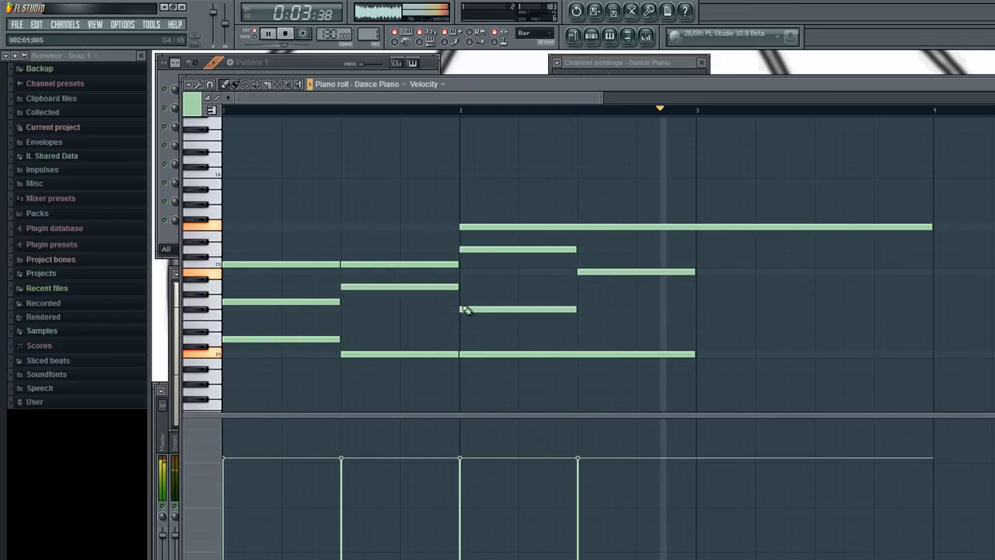
{"action": "left_click_drag", "start_coordinate": [474, 308], "coordinate": [473, 316]}
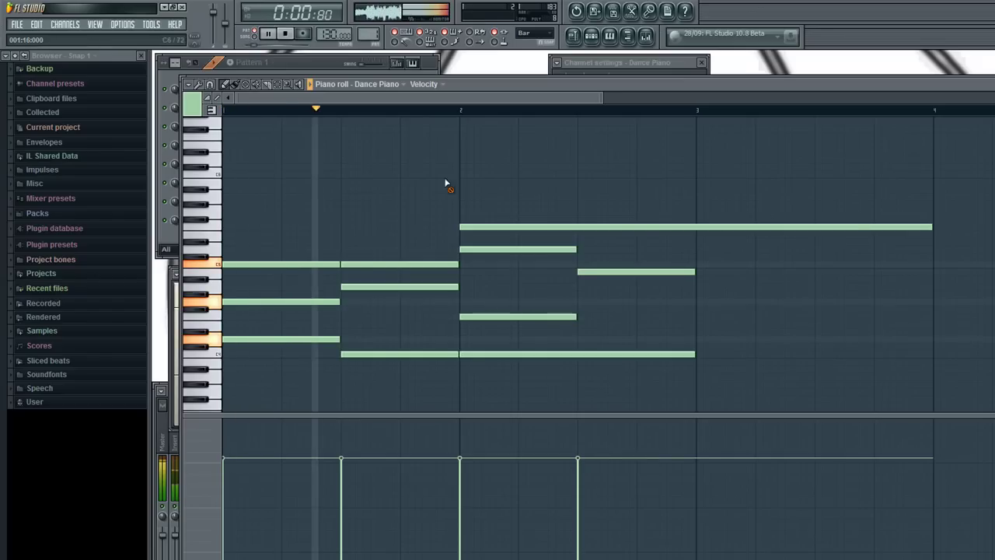
{"action": "scroll", "coordinate": [443, 219], "scroll_direction": "down", "scroll_amount": 1}
{"action": "scroll", "coordinate": [442, 218], "scroll_direction": "up", "scroll_amount": 2}
{"action": "scroll", "coordinate": [435, 202], "scroll_direction": "down", "scroll_amount": 1}
{"action": "key", "text": "space"}
Play the pattern with the step sequencer in view and shorten the F5 note to end with bar 2.
{"action": "scroll", "coordinate": [393, 220], "scroll_direction": "down", "scroll_amount": 7}
{"action": "scroll", "coordinate": [395, 234], "scroll_direction": "up", "scroll_amount": 10}
{"action": "scroll", "coordinate": [408, 252], "scroll_direction": "down", "scroll_amount": 7}
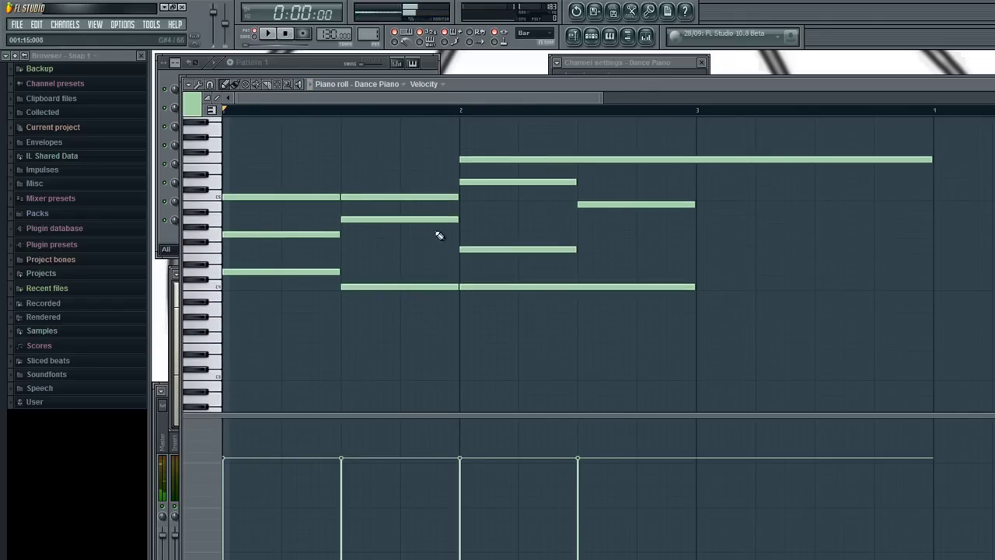
{"action": "scroll", "coordinate": [428, 231], "scroll_direction": "down", "scroll_amount": 3}
{"action": "scroll", "coordinate": [331, 222], "scroll_direction": "up", "scroll_amount": 2}
{"action": "scroll", "coordinate": [350, 171], "scroll_direction": "down", "scroll_amount": 2}
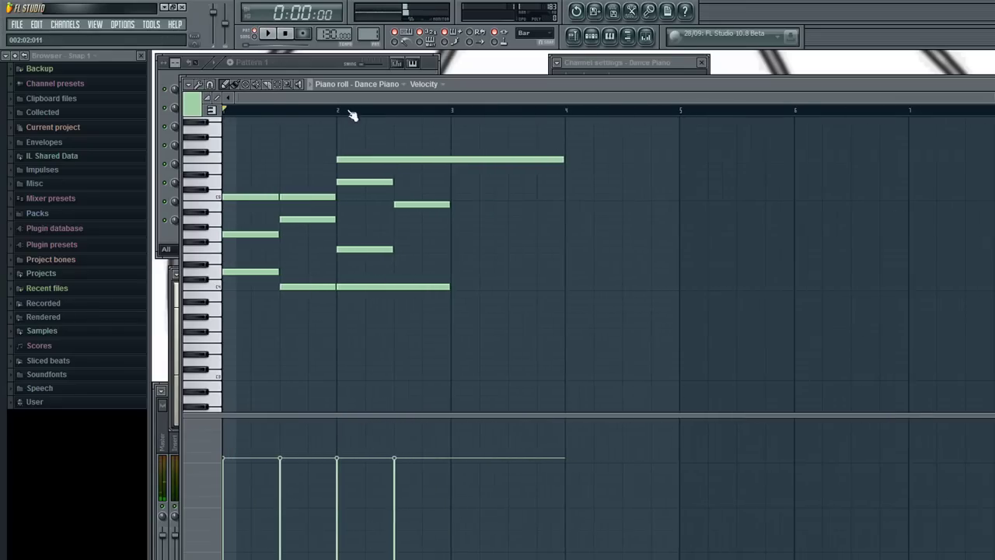
{"action": "left_click", "coordinate": [307, 61]}
{"action": "key", "text": "space"}
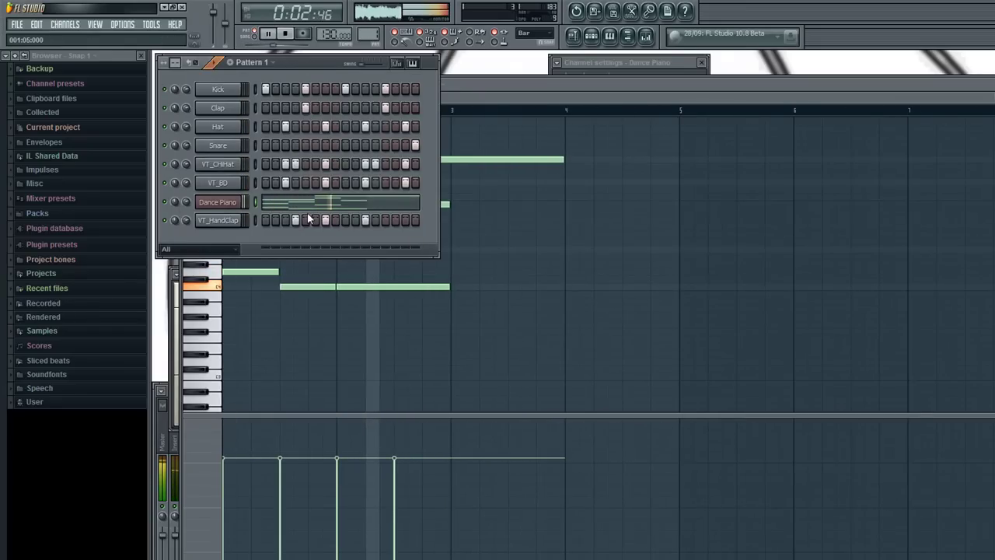
{"action": "left_click", "coordinate": [319, 203]}
{"action": "left_click_drag", "start_coordinate": [565, 159], "coordinate": [450, 185]}
{"action": "key", "text": "space"}
Play the finished pattern while switching between the step sequencer and the piano roll, and stop playback.
{"action": "left_click", "coordinate": [321, 62]}
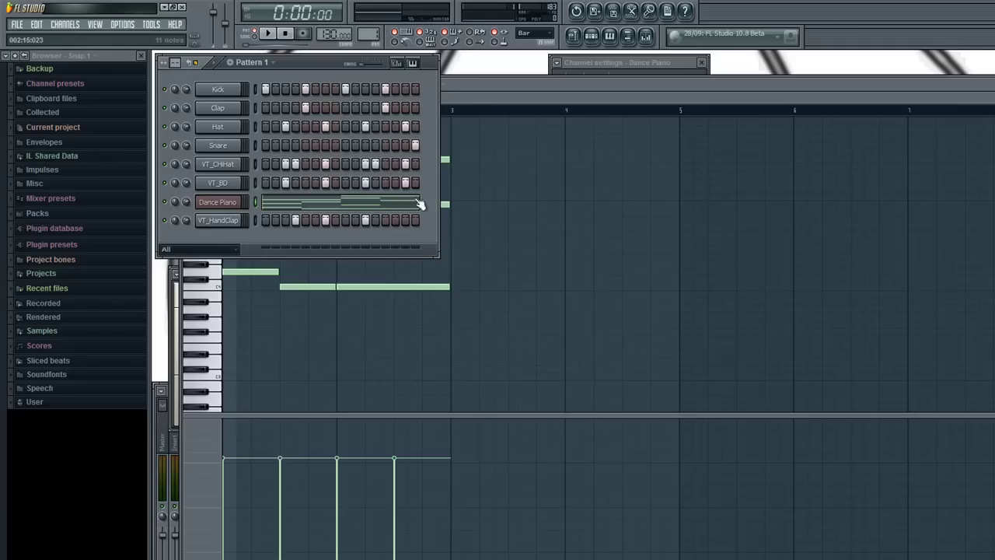
{"action": "left_click", "coordinate": [460, 96]}
{"action": "key", "text": "space"}
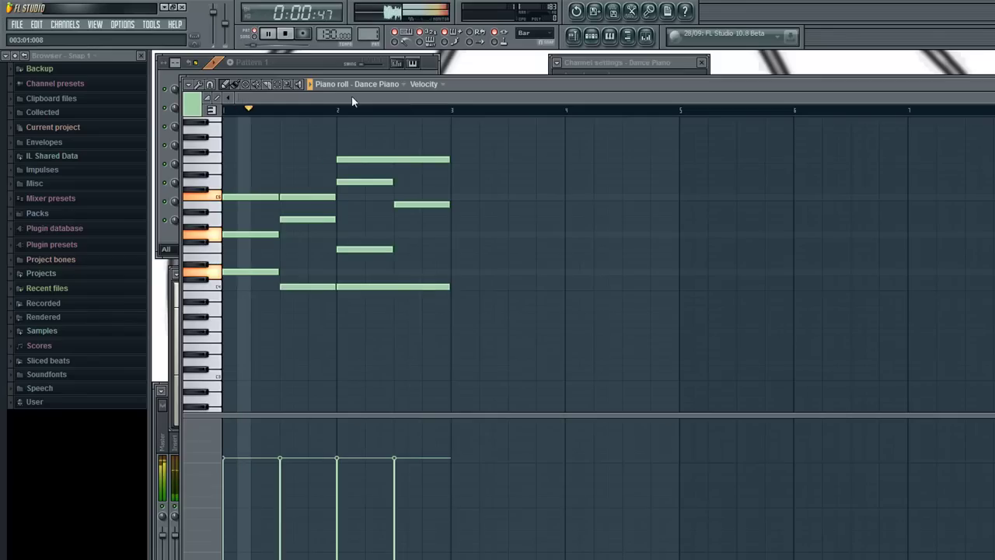
{"action": "left_click", "coordinate": [327, 62]}
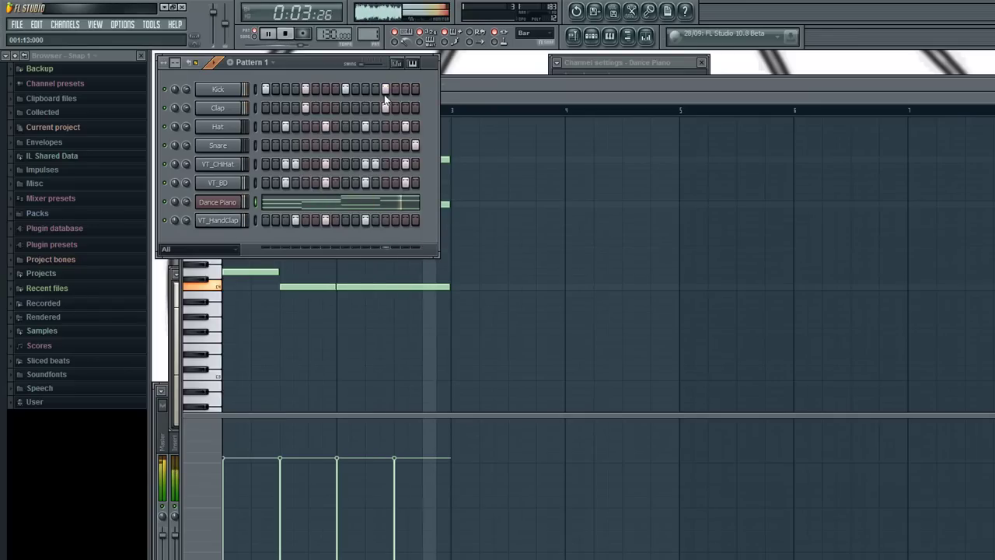
{"action": "left_click", "coordinate": [479, 81]}
{"action": "key", "text": "space"}
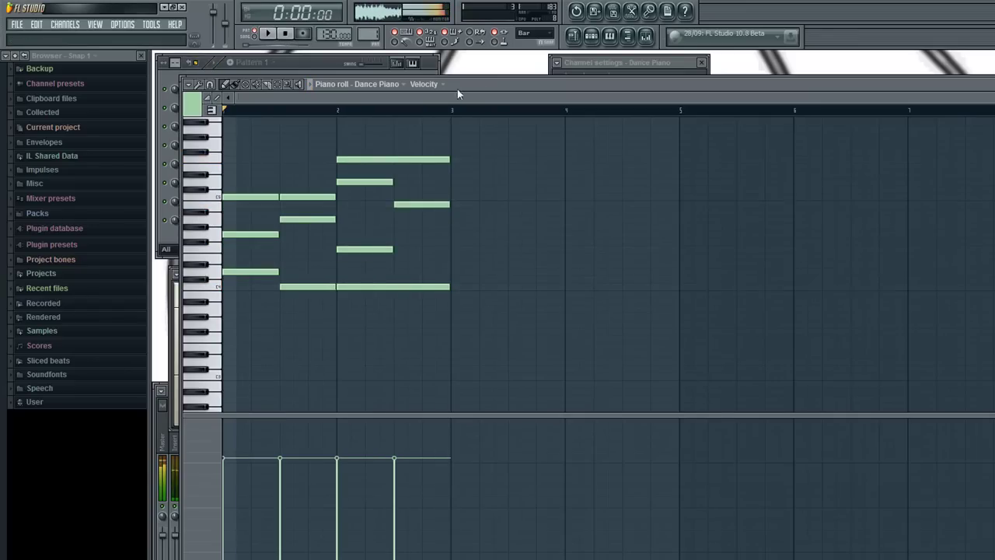
Bring the step sequencer forward and insert a 3x Osc channel above VT_HandClap.
{"action": "left_click", "coordinate": [315, 64]}
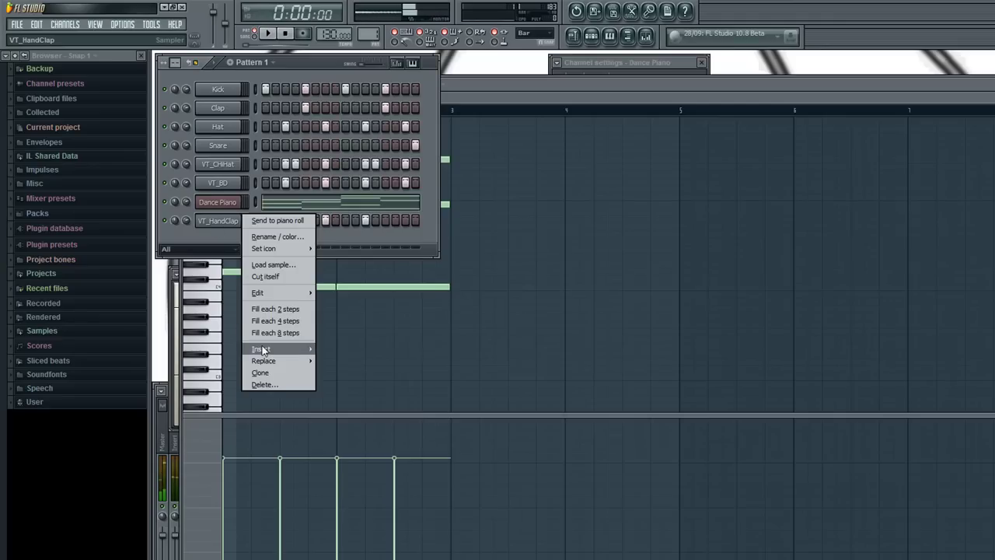
{"action": "mouse_move", "coordinate": [265, 349]}
{"action": "left_click", "coordinate": [372, 166]}
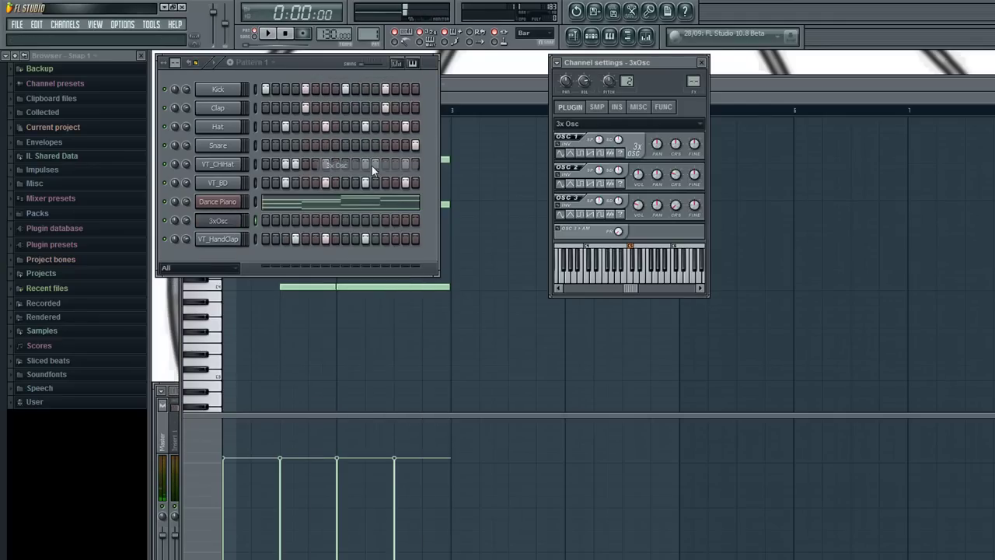
Insert a Sytrus channel above VT_HandClap, move its window clear of the step sequencer and load the Synth 6 preset.
{"action": "right_click", "coordinate": [237, 237]}
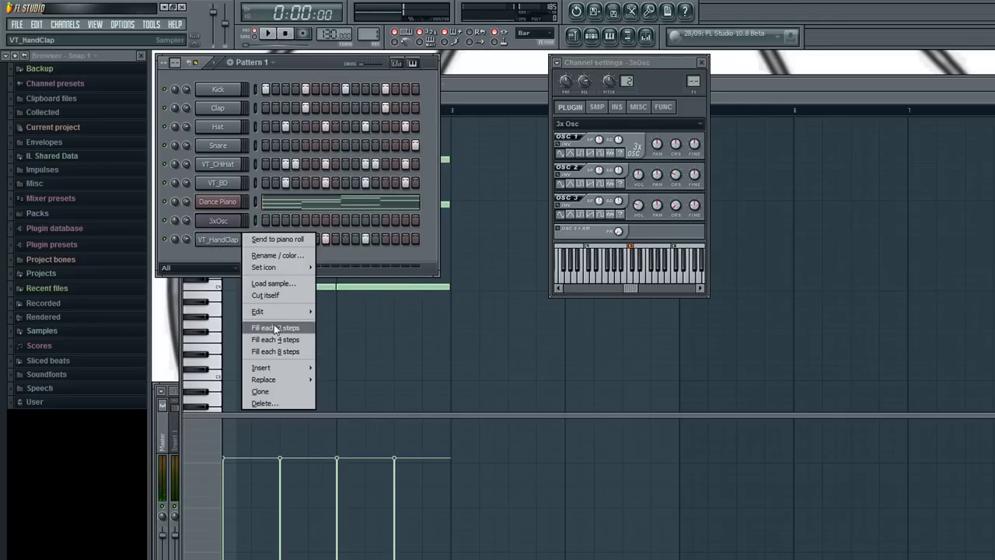
{"action": "mouse_move", "coordinate": [281, 367]}
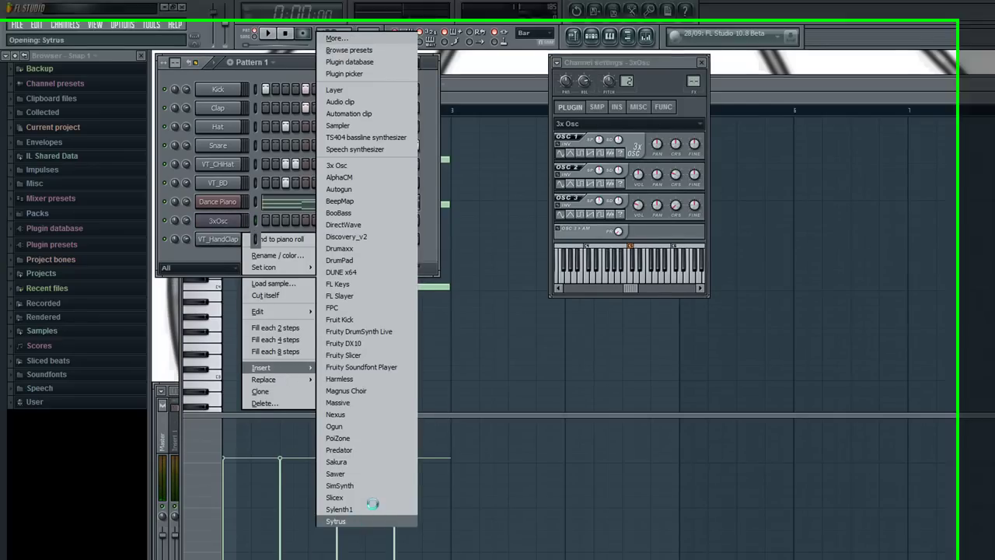
{"action": "left_click", "coordinate": [335, 521]}
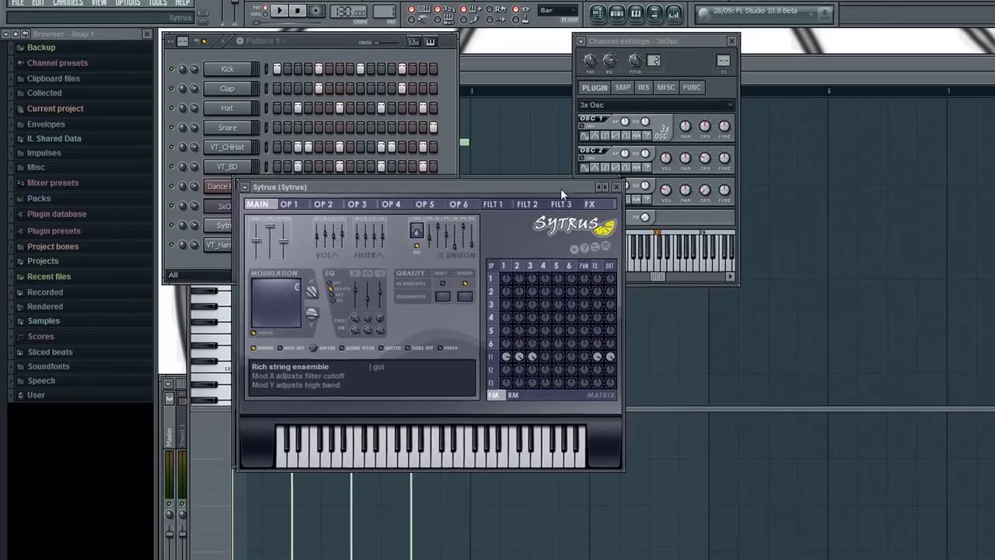
{"action": "left_click_drag", "start_coordinate": [560, 188], "coordinate": [812, 263]}
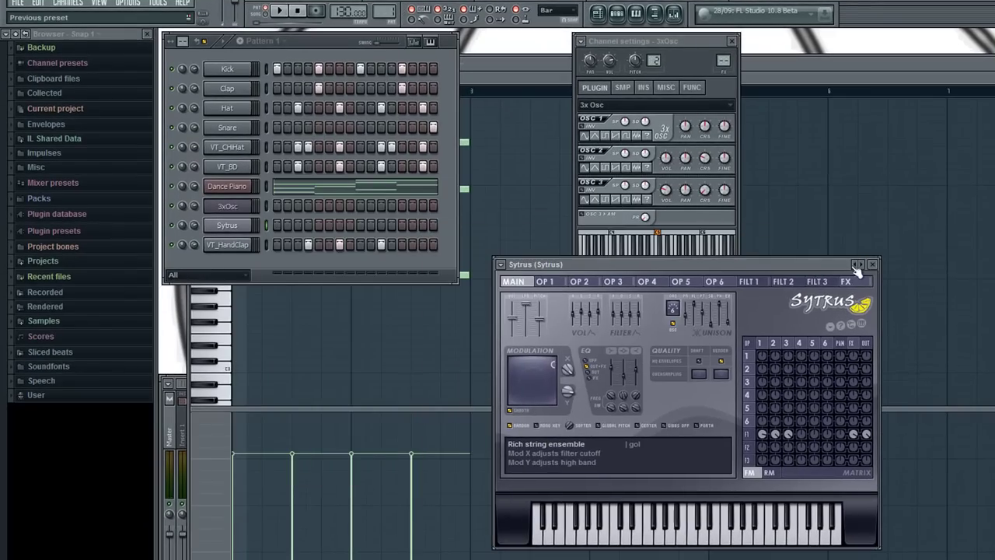
{"action": "left_click", "coordinate": [859, 267]}
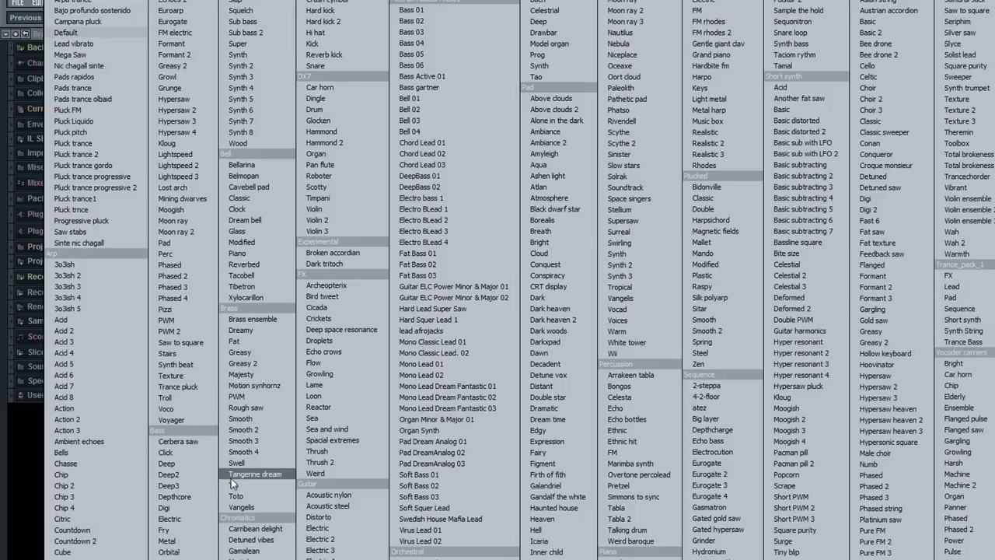
{"action": "left_click", "coordinate": [260, 110]}
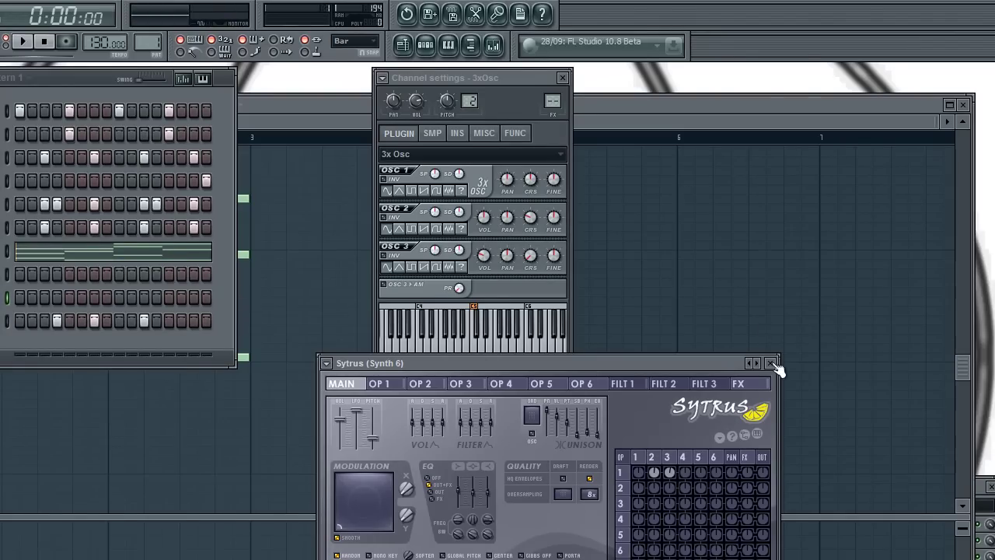
Close the Sytrus, 3xOsc settings and piano roll windows, and leaf through the patterns before returning to Pattern 1.
{"action": "left_click", "coordinate": [770, 363]}
{"action": "left_click", "coordinate": [562, 79]}
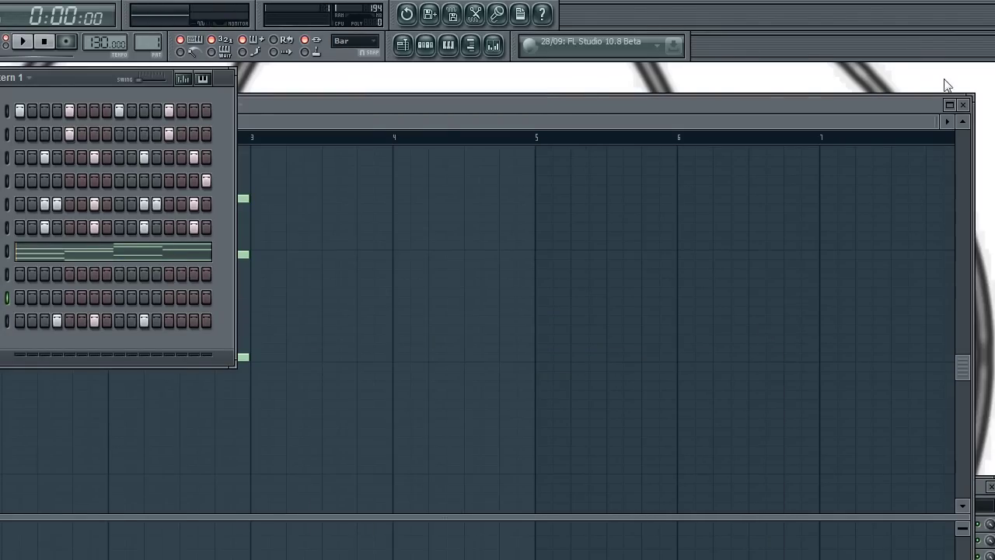
{"action": "left_click", "coordinate": [963, 106]}
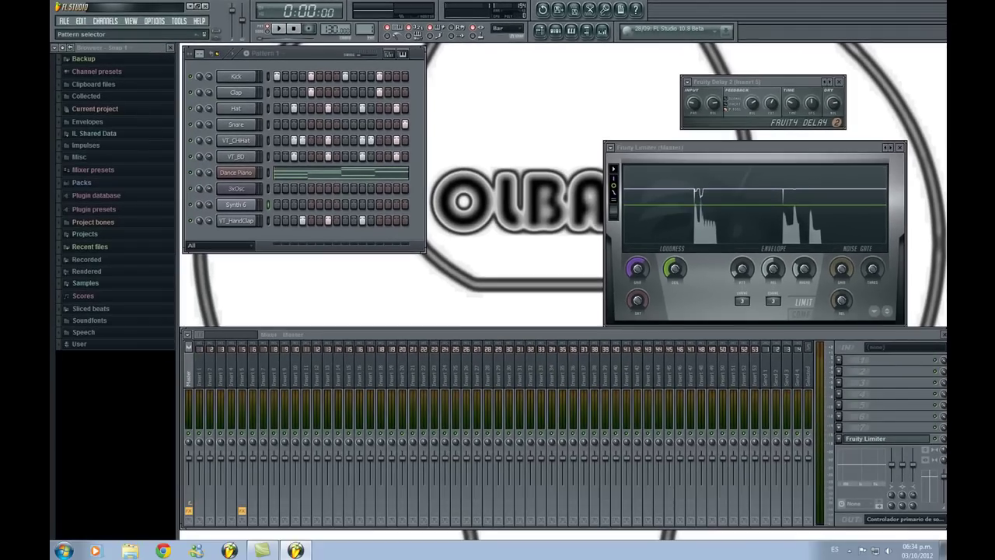
{"action": "scroll", "coordinate": [365, 28], "scroll_direction": "up", "scroll_amount": 1}
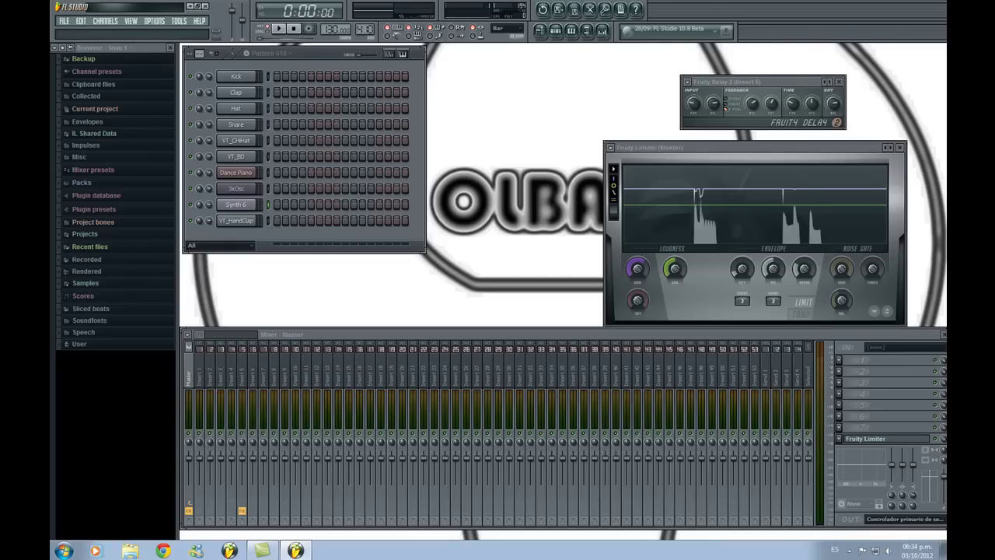
{"action": "key", "text": "KP_Subtract"}
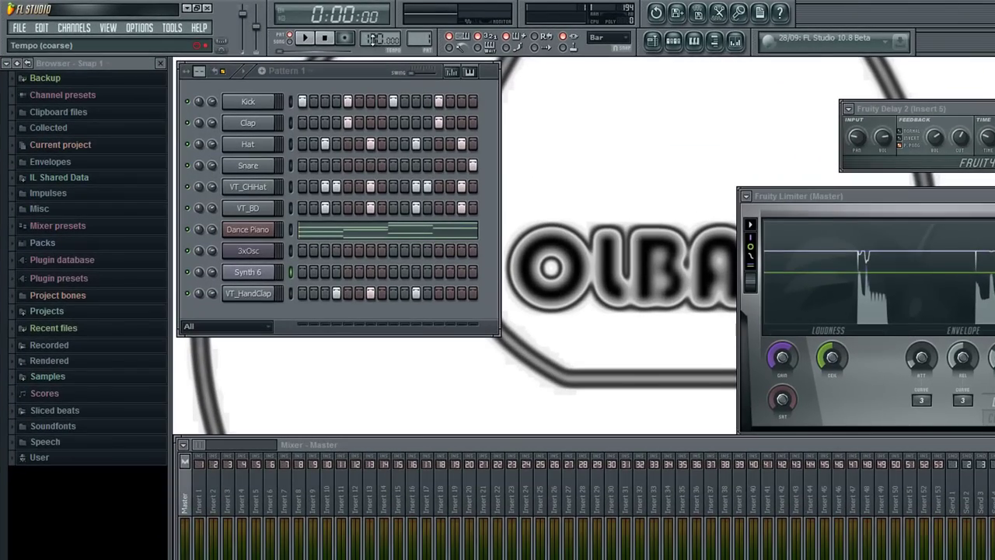
Play Pattern 1 while trying different tempos, stop playback and set the tempo to 150 BPM.
{"action": "left_click", "coordinate": [305, 38]}
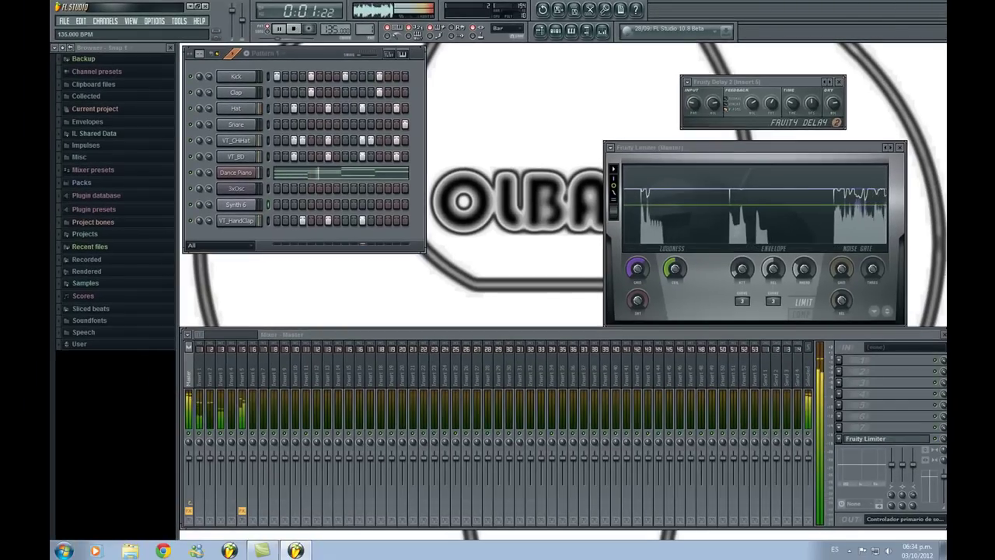
{"action": "left_click_drag", "start_coordinate": [335, 29], "coordinate": [335, 61]}
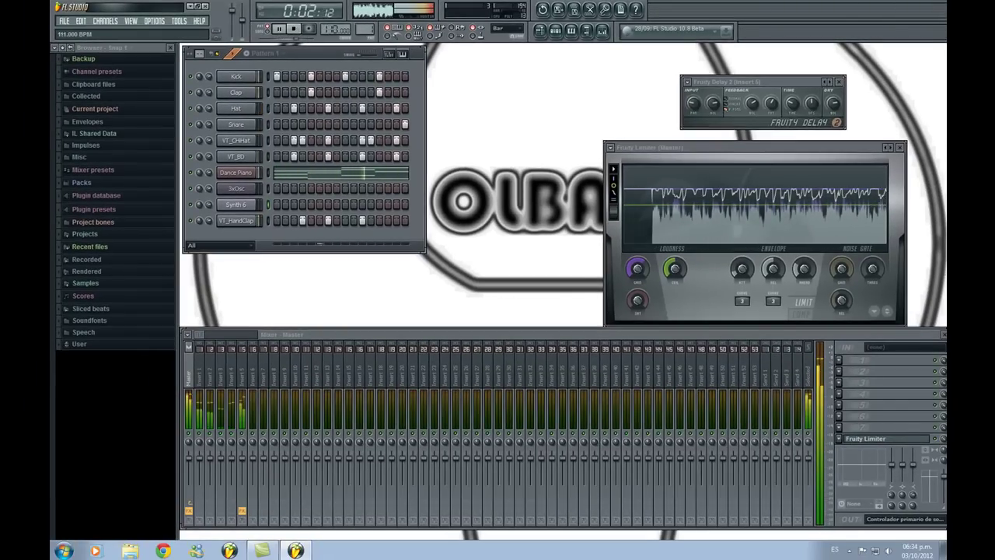
{"action": "key", "text": "space"}
{"action": "left_click_drag", "start_coordinate": [335, 29], "coordinate": [335, 8]}
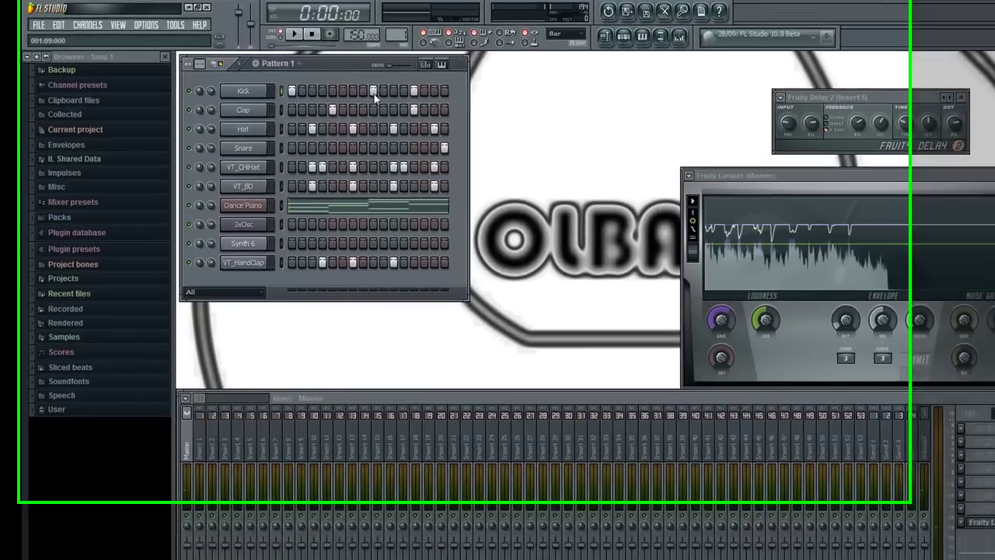
During playback, reduce the Kick row to steps 1 and 11, remove the Snare hit on step 16, and stop playback.
{"action": "key", "text": "space"}
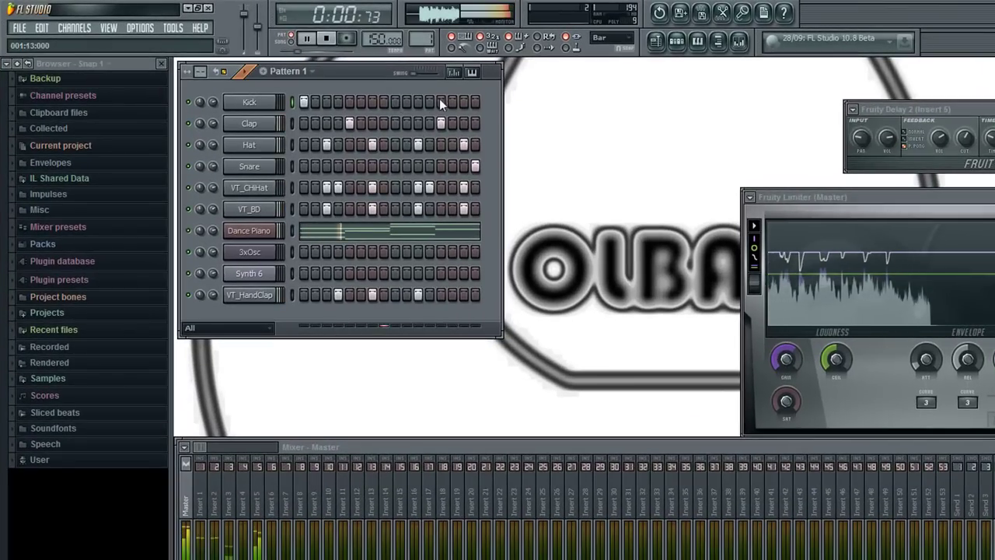
{"action": "left_click", "coordinate": [418, 102]}
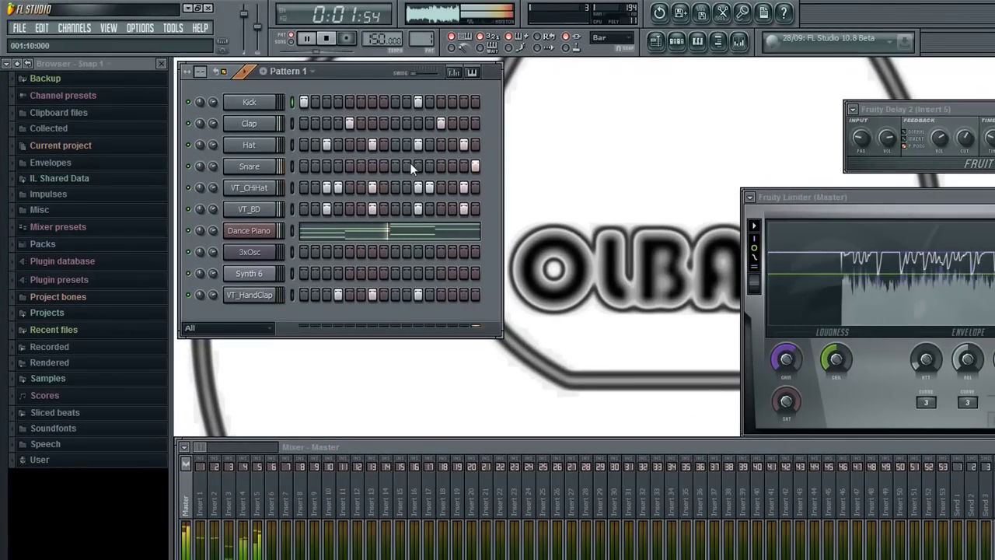
{"action": "left_click", "coordinate": [475, 167]}
{"action": "left_click", "coordinate": [349, 123]}
{"action": "key", "text": "space"}
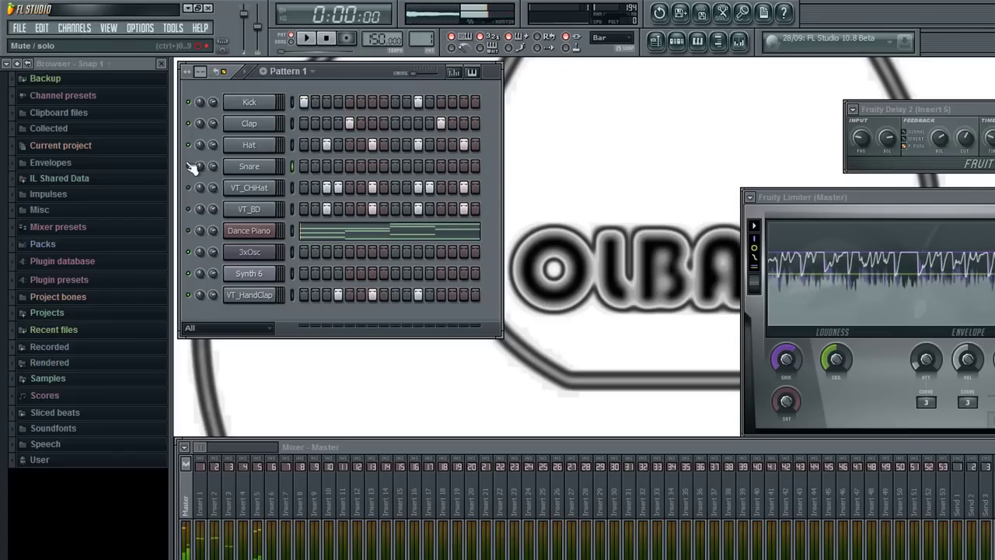
Audition the pattern with only the Kick and Clap parts audible, and stop playback.
{"action": "key", "text": "space"}
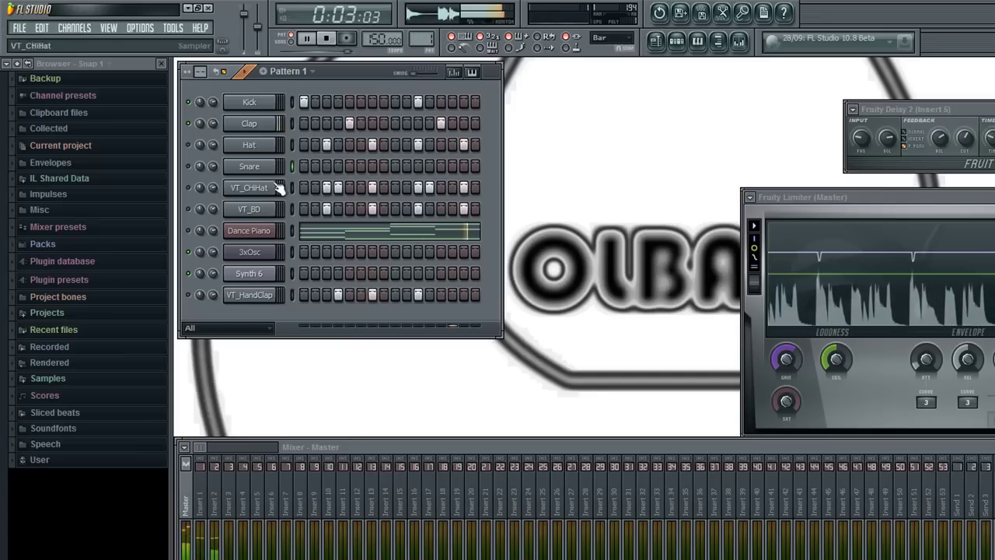
{"action": "key", "text": "space"}
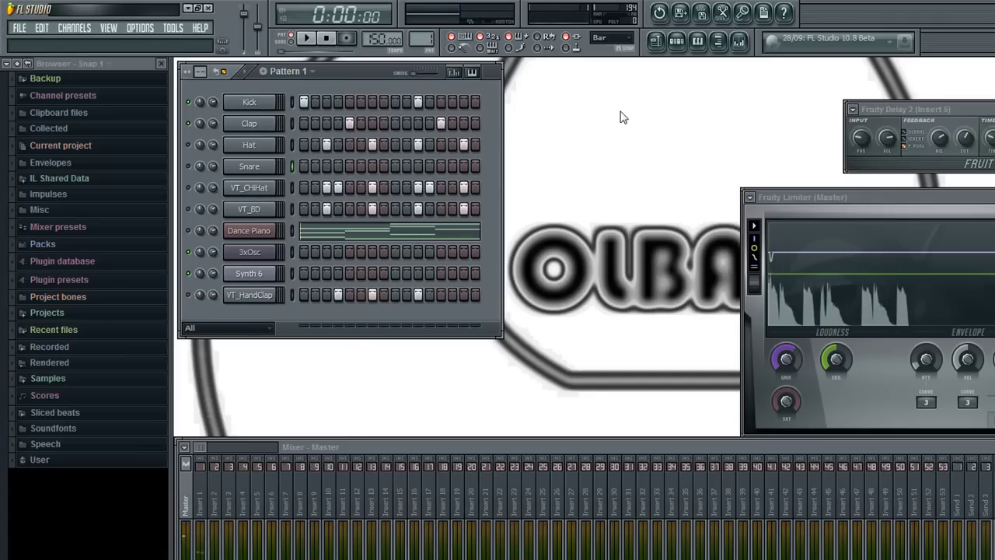
Open the playlist and try placing and erasing a few pattern blocks in the pattern block area.
{"action": "left_click", "coordinate": [655, 42]}
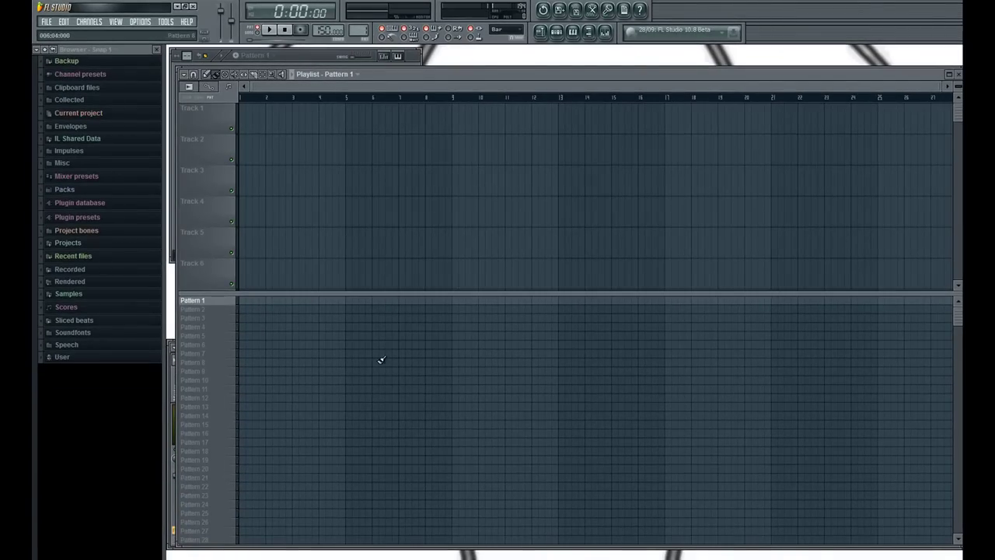
{"action": "left_click", "coordinate": [276, 300]}
{"action": "left_click", "coordinate": [295, 318]}
{"action": "left_click", "coordinate": [342, 336]}
{"action": "left_click", "coordinate": [370, 358]}
{"action": "right_click", "coordinate": [350, 336]}
{"action": "right_click", "coordinate": [373, 356]}
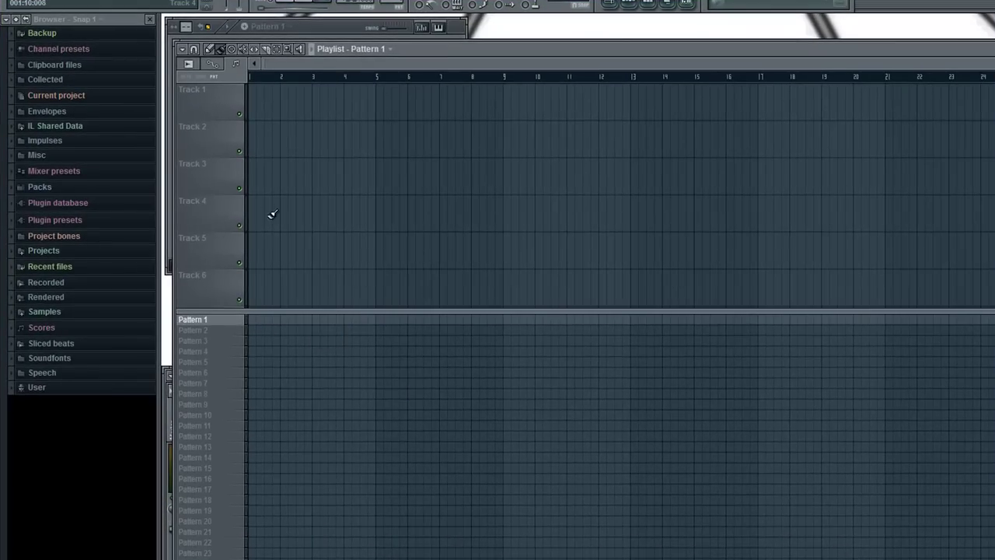
Toggle "Enable legacy pattern blocks" off and back on in the general settings, and close the settings.
{"action": "key", "text": "F10"}
{"action": "key", "text": "F10"}
{"action": "key", "text": "F10"}
{"action": "left_click", "coordinate": [416, 287]}
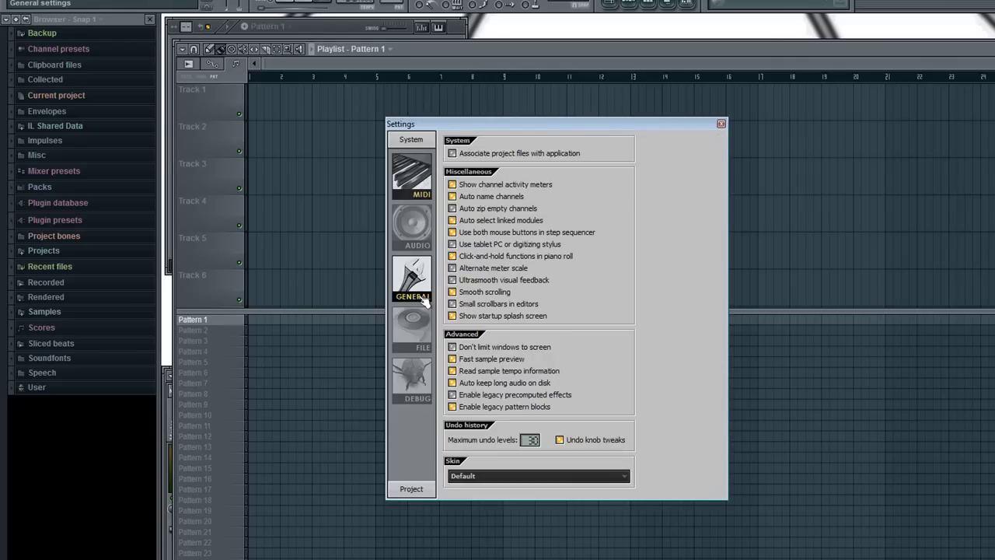
{"action": "left_click", "coordinate": [453, 407]}
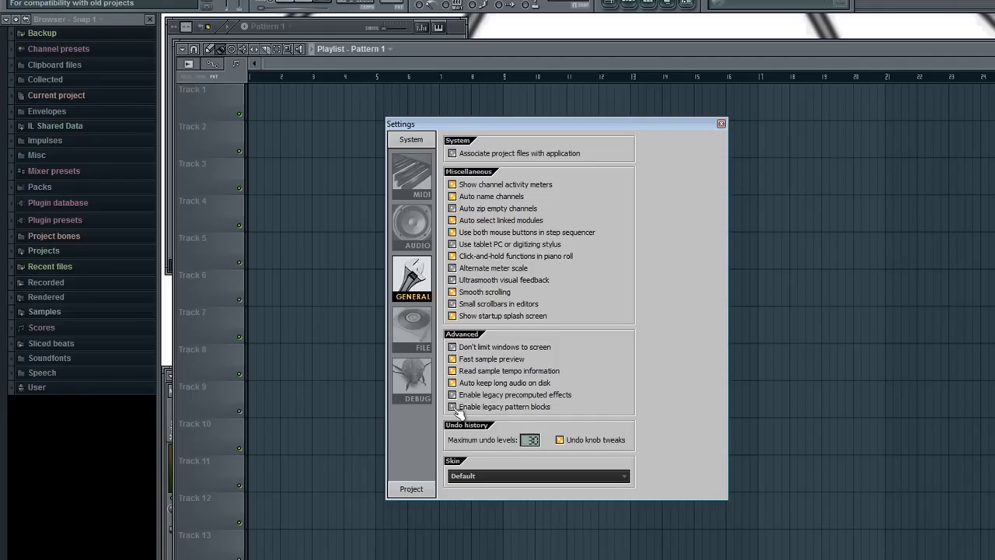
{"action": "left_click", "coordinate": [454, 407]}
{"action": "left_click", "coordinate": [677, 353]}
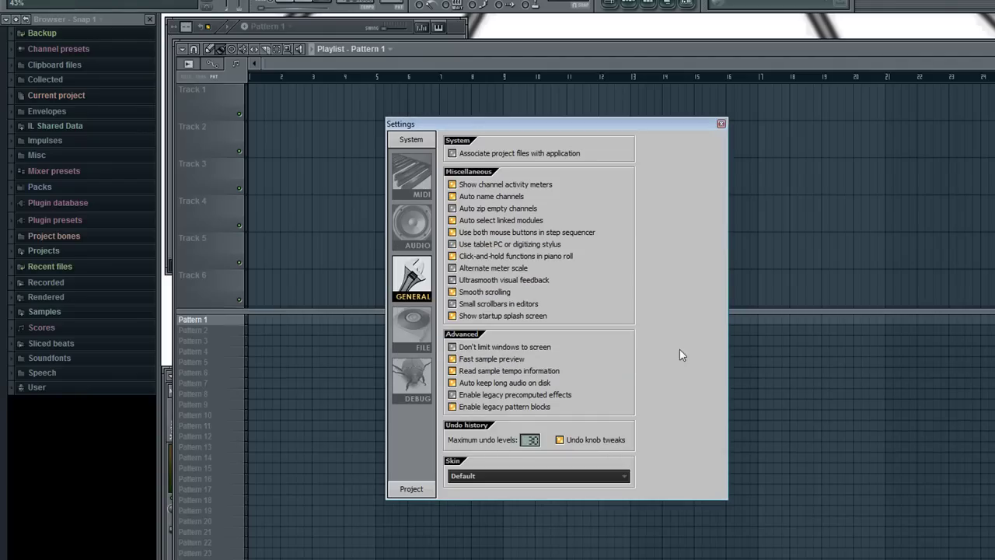
{"action": "left_click", "coordinate": [721, 125]}
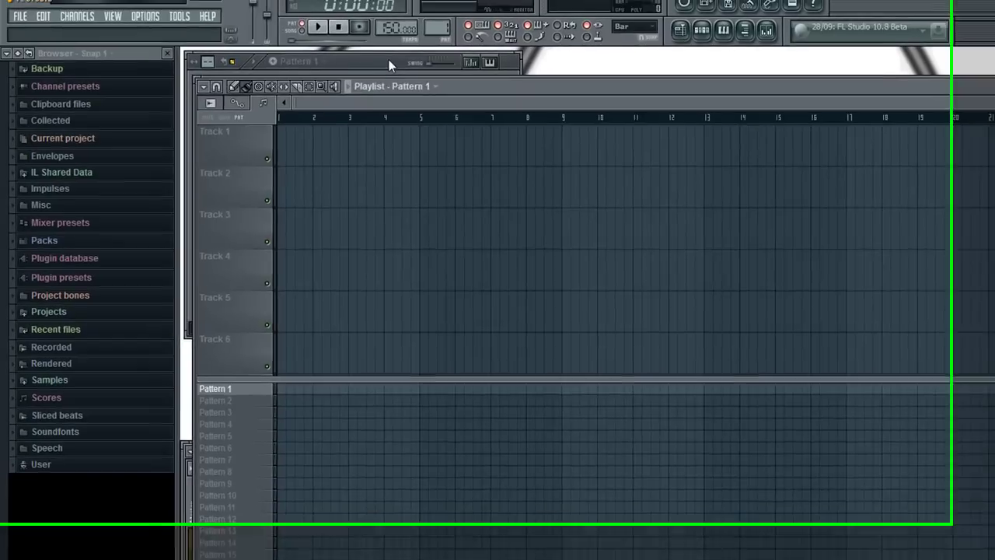
Compare Pattern 1 and Pattern 2 between the playlist and step sequencer, and unmute the muted channels.
{"action": "left_click", "coordinate": [347, 26]}
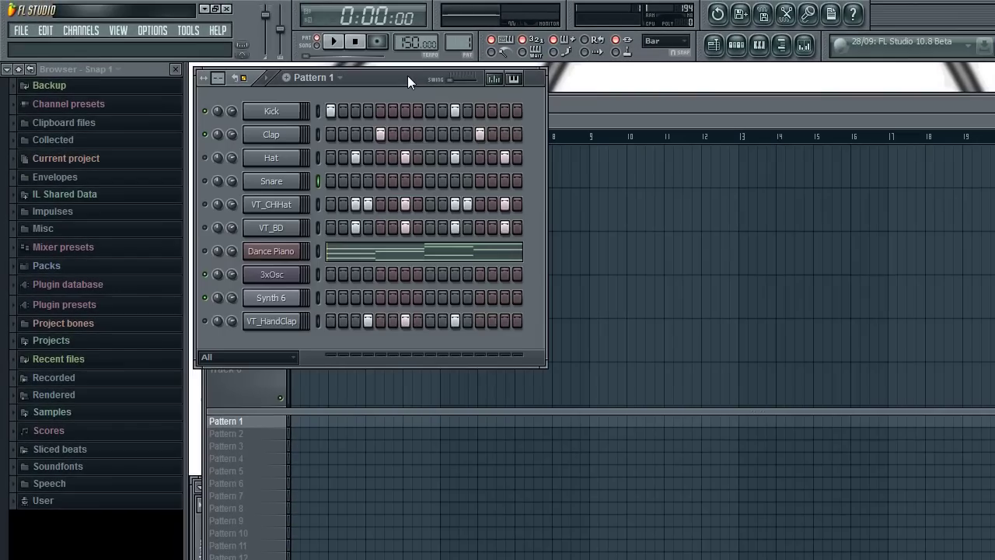
{"action": "left_click", "coordinate": [571, 108]}
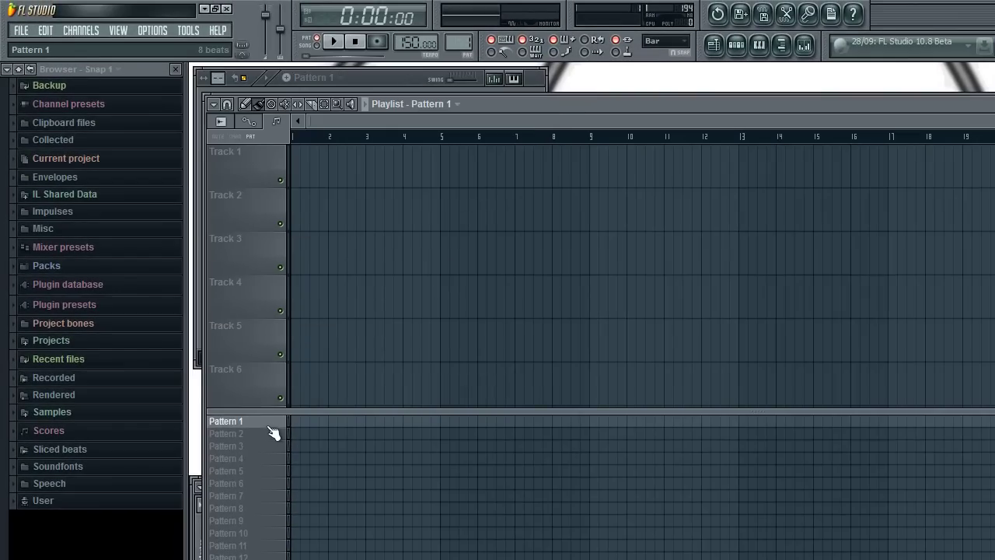
{"action": "left_click", "coordinate": [392, 75]}
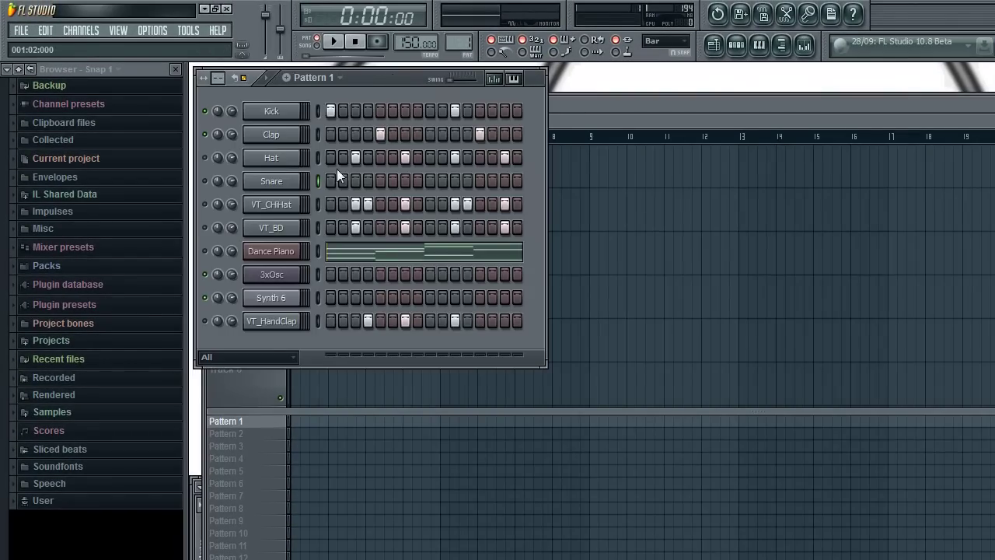
{"action": "left_click", "coordinate": [269, 437]}
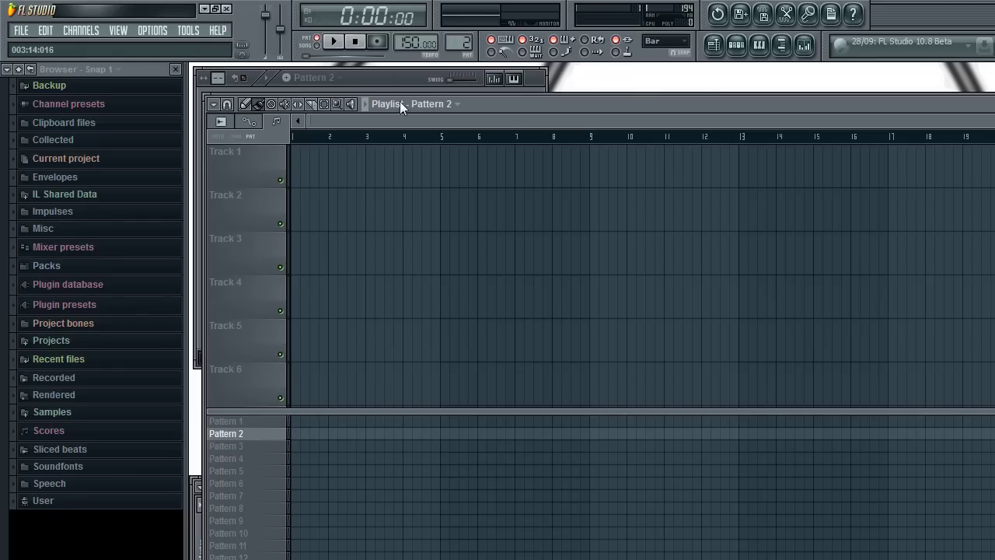
{"action": "left_click", "coordinate": [371, 74]}
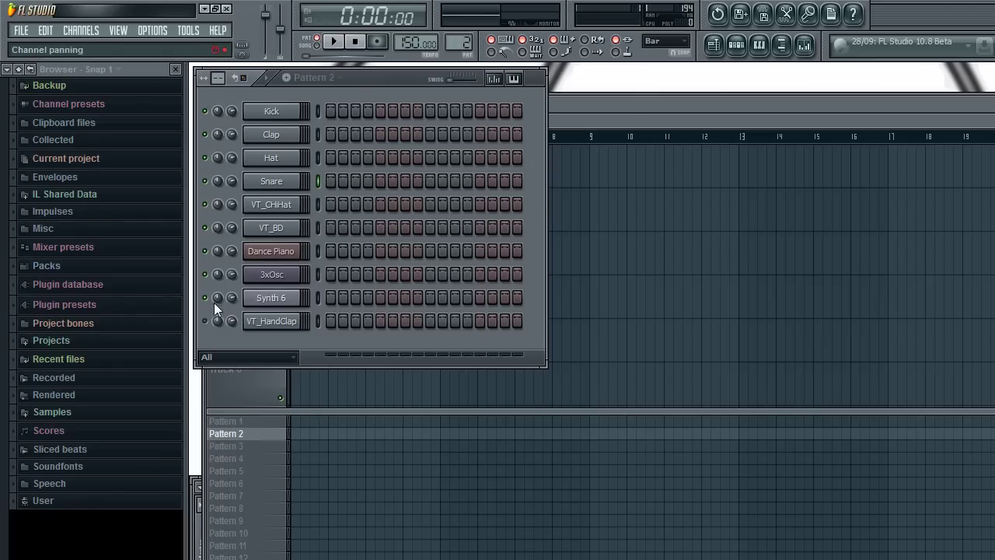
{"action": "left_click", "coordinate": [596, 107]}
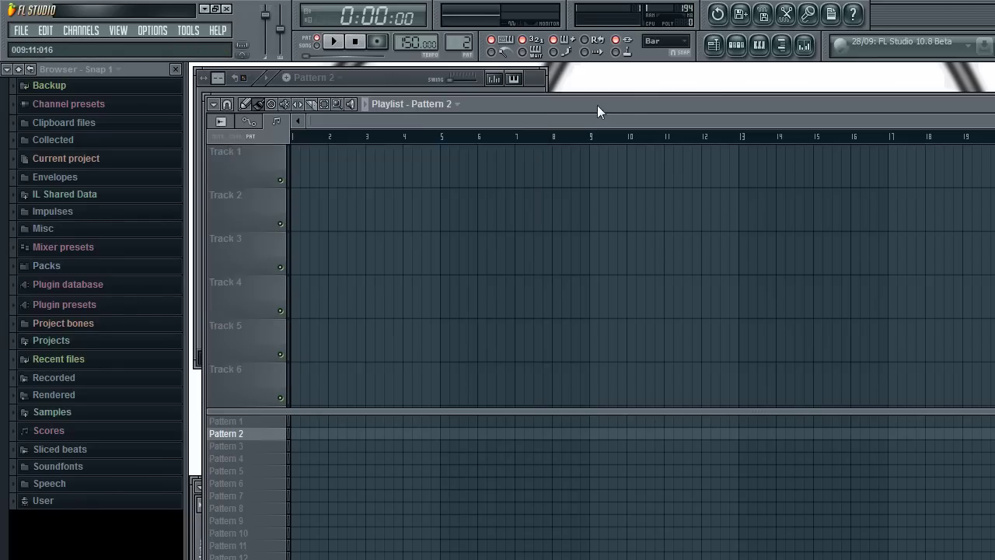
Clear the Clap, Hat, VT_CHiHat and VT_BD steps from Pattern 1, leaving its Kick steps in place.
{"action": "left_click", "coordinate": [248, 422]}
{"action": "left_click", "coordinate": [378, 79]}
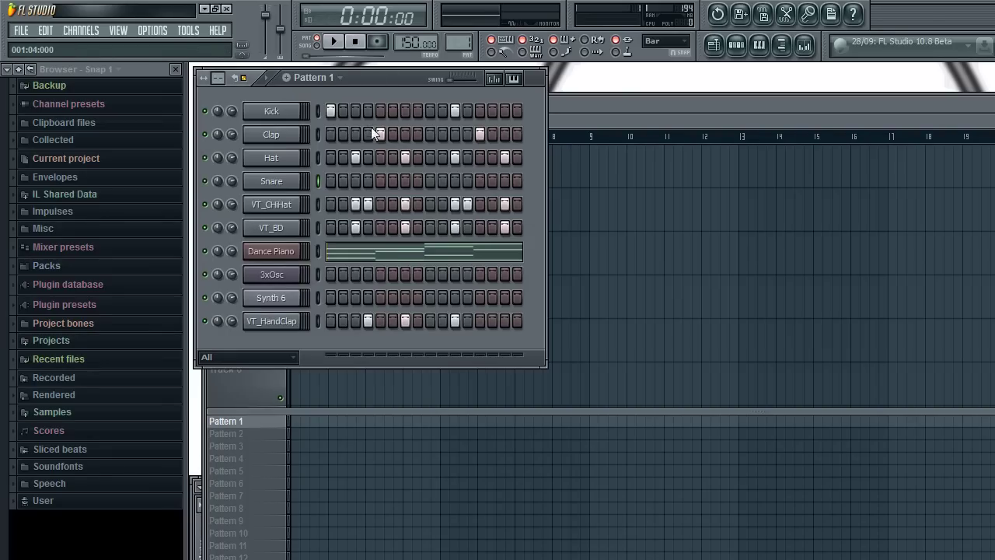
{"action": "left_click_drag", "start_coordinate": [514, 158], "coordinate": [393, 159]}
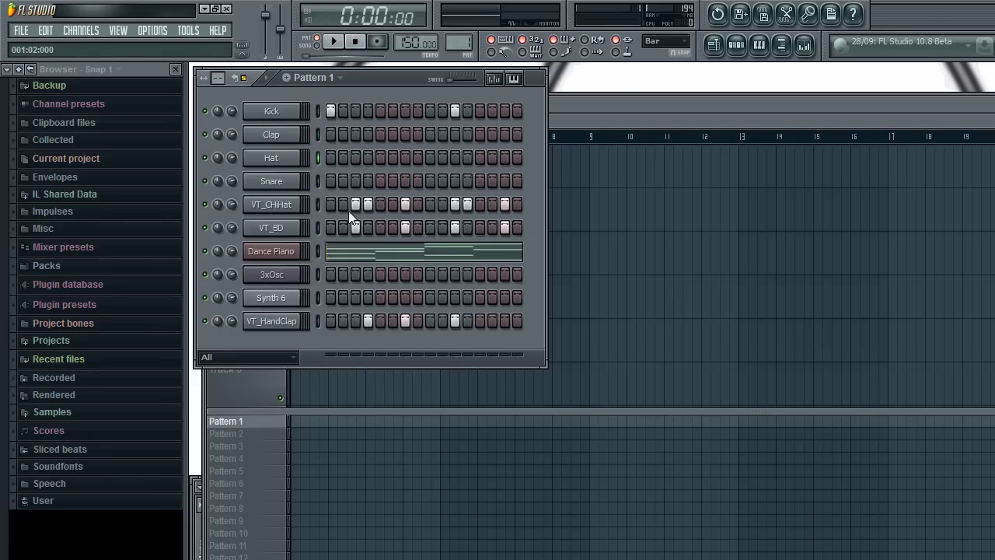
{"action": "left_click_drag", "start_coordinate": [349, 211], "coordinate": [505, 243]}
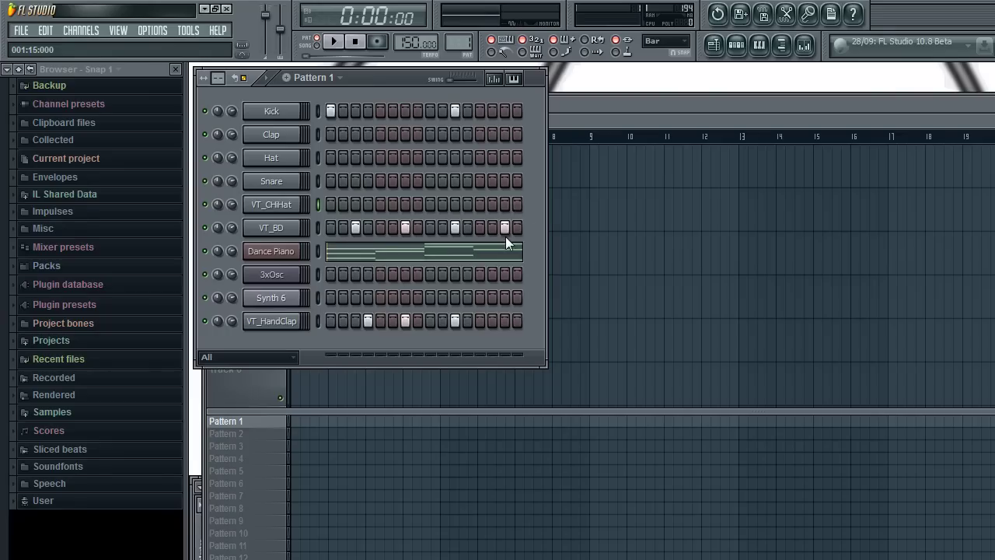
Delete all Dance Piano notes from Pattern 1 and close the piano roll.
{"action": "left_click", "coordinate": [319, 252]}
{"action": "right_click", "coordinate": [473, 414]}
{"action": "right_click", "coordinate": [472, 328]}
{"action": "right_click", "coordinate": [473, 301]}
{"action": "right_click", "coordinate": [646, 283]}
{"action": "right_click", "coordinate": [733, 254]}
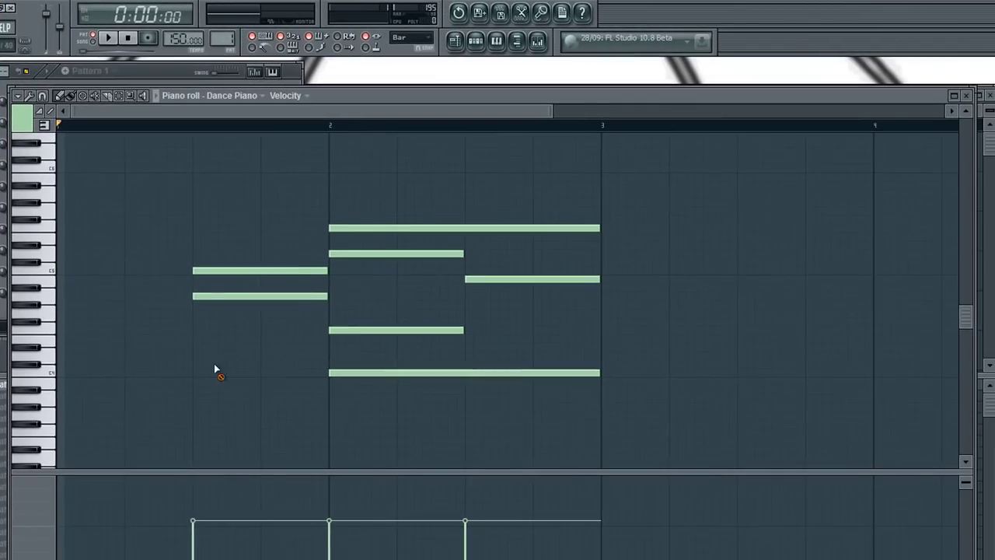
{"action": "right_click", "coordinate": [387, 372]}
{"action": "right_click", "coordinate": [518, 278]}
{"action": "right_click", "coordinate": [396, 329]}
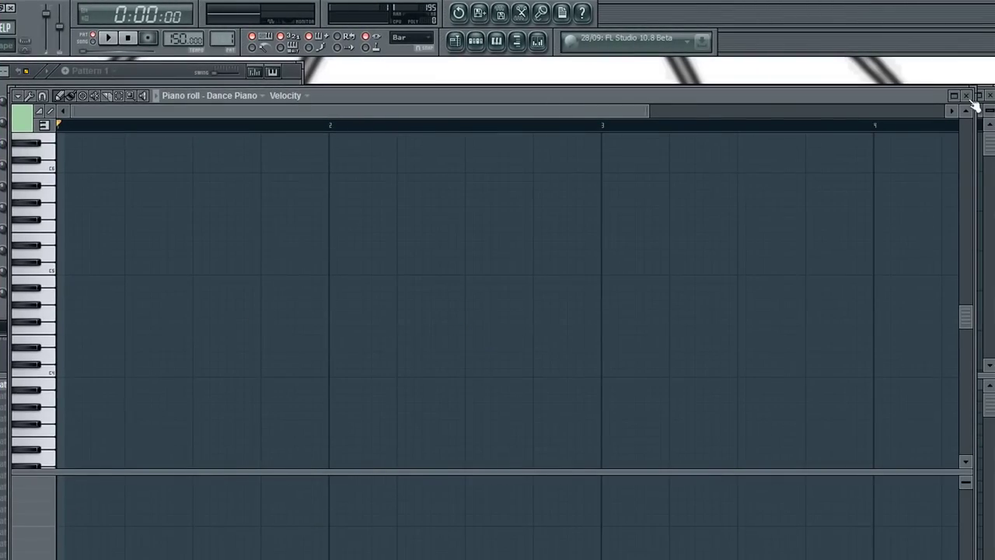
{"action": "left_click", "coordinate": [966, 95]}
Clear the three VT_HandClap steps from Pattern 1.
{"action": "right_click", "coordinate": [137, 292]}
{"action": "right_click", "coordinate": [173, 292]}
{"action": "right_click", "coordinate": [219, 292]}
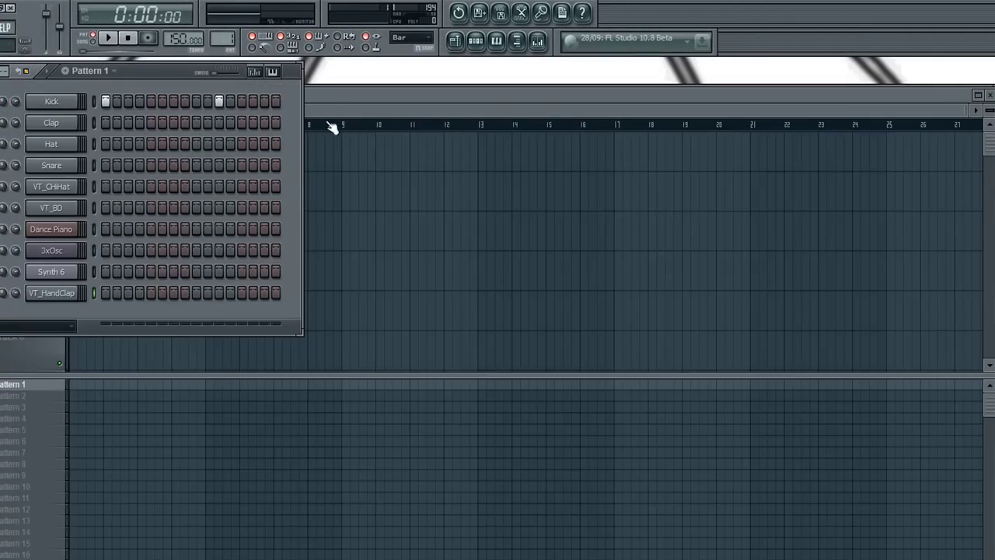
Switch playback to song mode in the playlist and paint Pattern 1 blocks across bars 1 to 16.
{"action": "key", "text": "F5"}
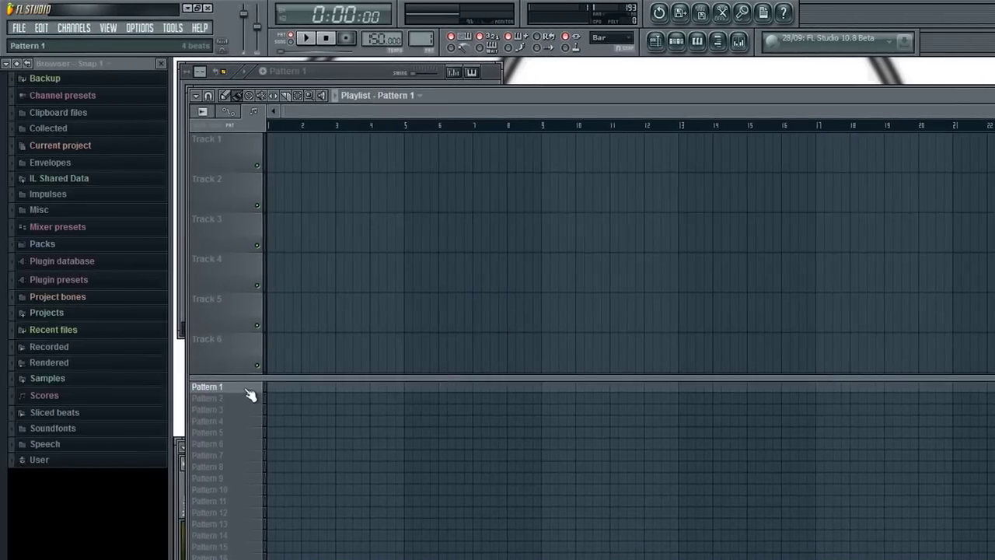
{"action": "left_click", "coordinate": [290, 39]}
{"action": "left_click_drag", "start_coordinate": [274, 386], "coordinate": [791, 407]}
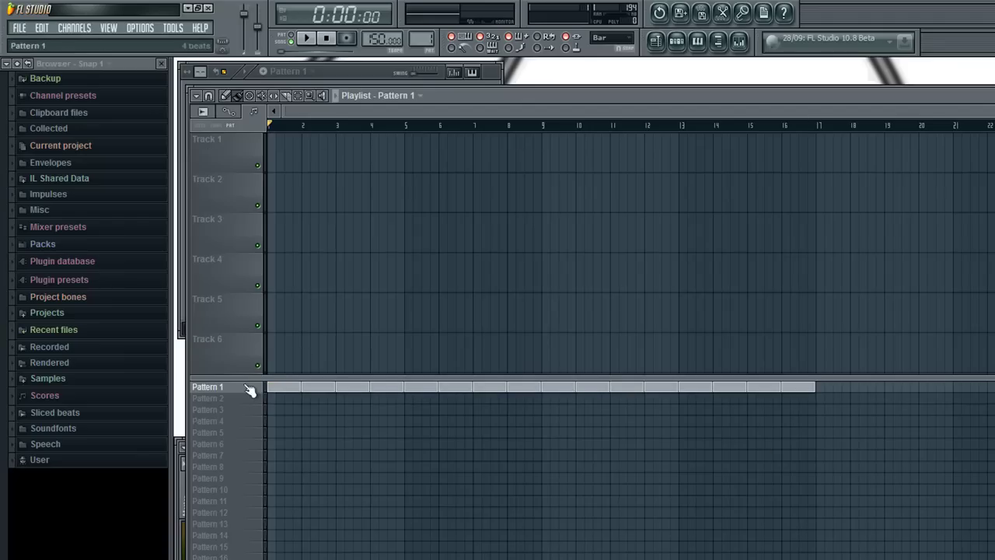
Program Clap hits on steps 5 and 13 of Pattern 2, and paint its blocks across bars 5 to 16.
{"action": "left_click", "coordinate": [336, 74]}
{"action": "scroll", "coordinate": [420, 39], "scroll_direction": "up", "scroll_amount": 1}
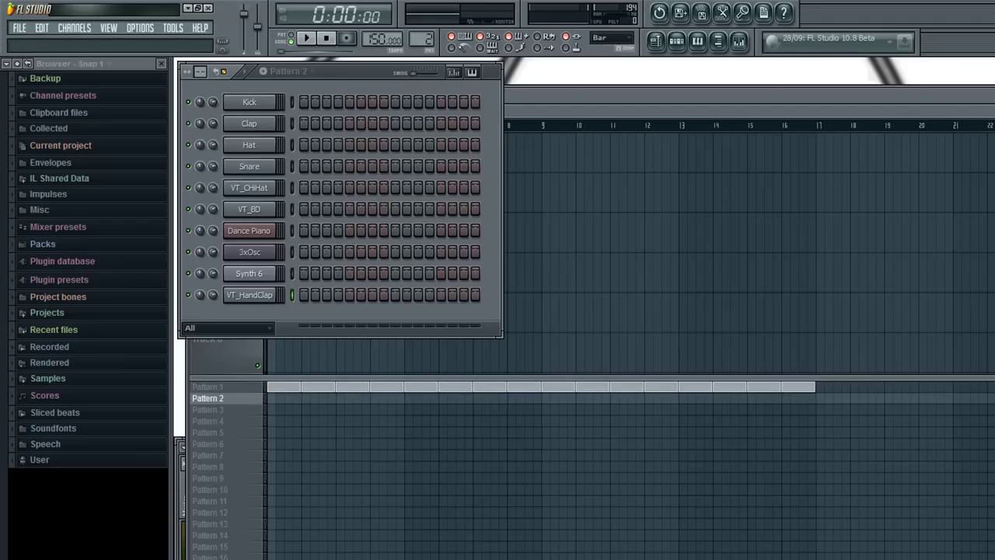
{"action": "left_click", "coordinate": [351, 124]}
{"action": "left_click", "coordinate": [339, 437]}
{"action": "left_click_drag", "start_coordinate": [421, 398], "coordinate": [787, 404]}
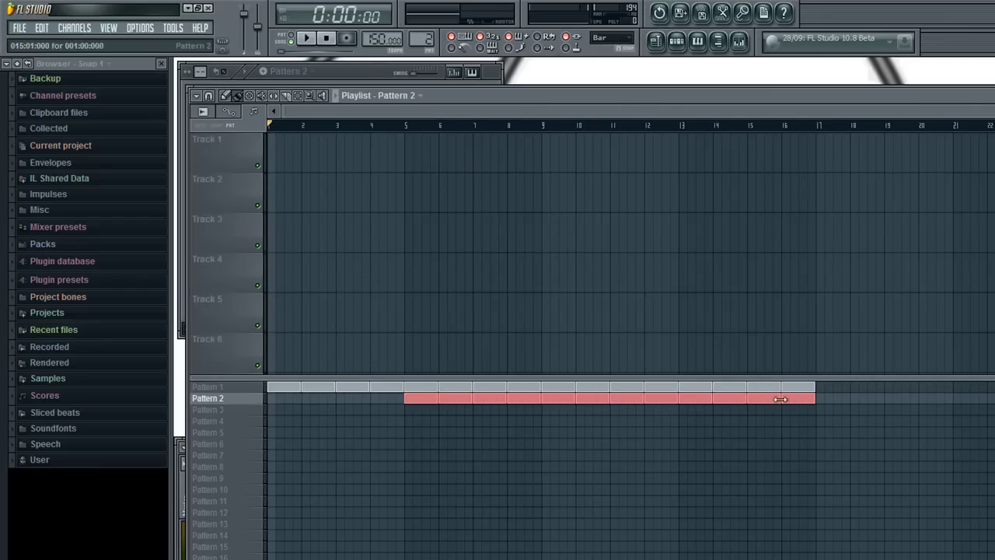
Program Hat hits on steps 3, 7, 11 and 15 of Pattern 3, and place its blocks on bars 3–4, 9–11 and 13–16.
{"action": "left_click", "coordinate": [348, 70]}
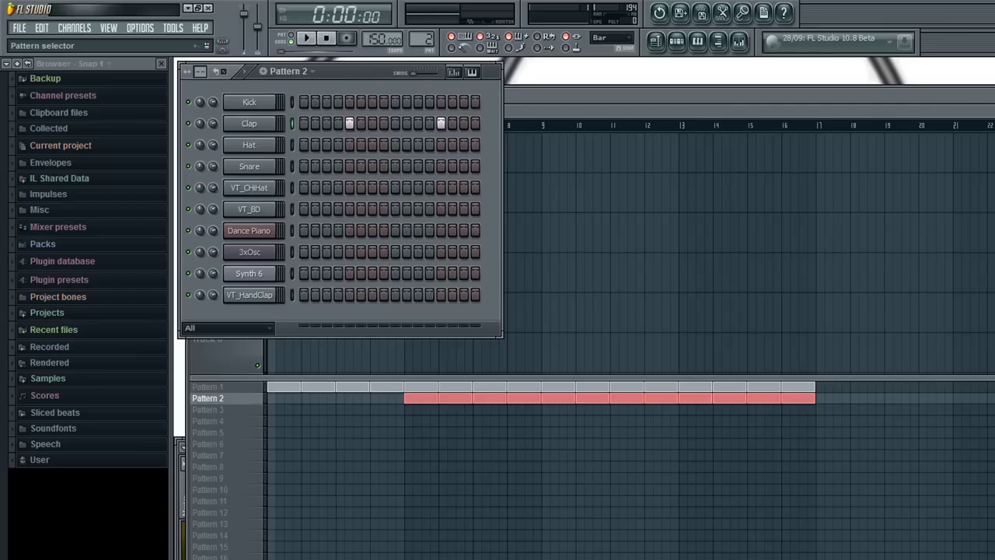
{"action": "key", "text": "KP_Add"}
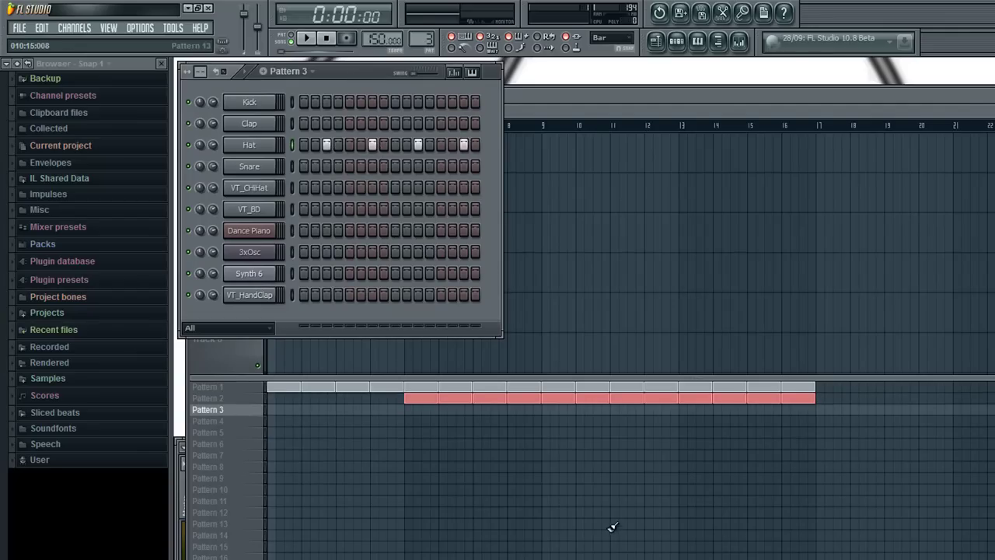
{"action": "left_click_drag", "start_coordinate": [548, 410], "coordinate": [793, 410]}
{"action": "right_click", "coordinate": [659, 410]}
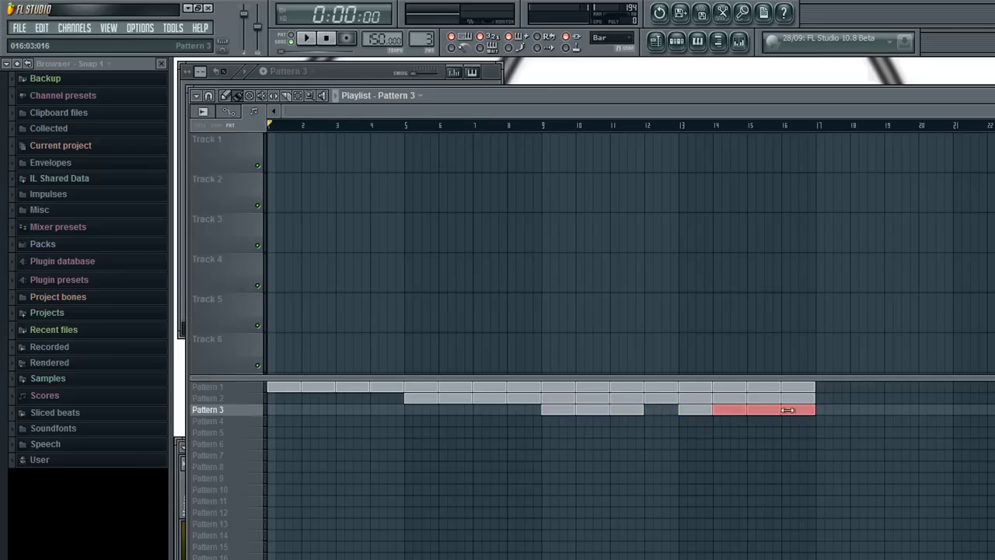
{"action": "left_click_drag", "start_coordinate": [346, 407], "coordinate": [394, 407]}
Program paired VT_CHiHat hits in Pattern 4, and place its blocks on bars 5–6, 9–10 and 13–14.
{"action": "left_click", "coordinate": [373, 72]}
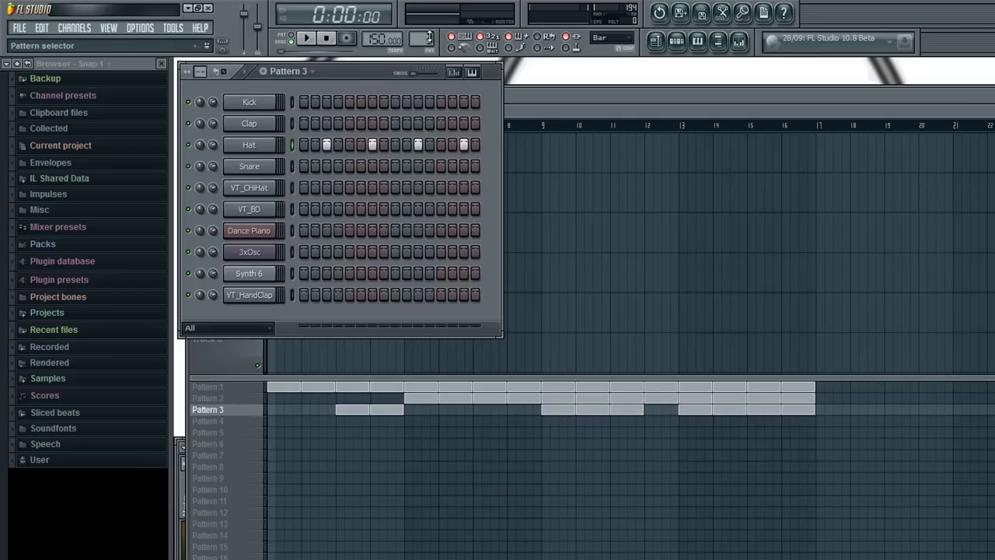
{"action": "scroll", "coordinate": [420, 39], "scroll_direction": "up", "scroll_amount": 1}
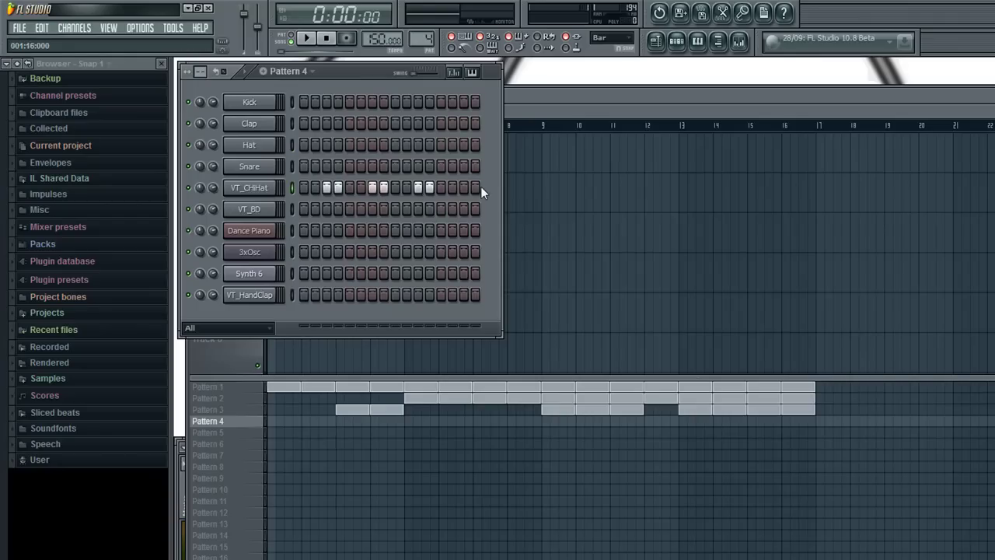
{"action": "left_click", "coordinate": [551, 288]}
{"action": "left_click_drag", "start_coordinate": [411, 419], "coordinate": [467, 420]}
{"action": "left_click_drag", "start_coordinate": [547, 418], "coordinate": [589, 420]}
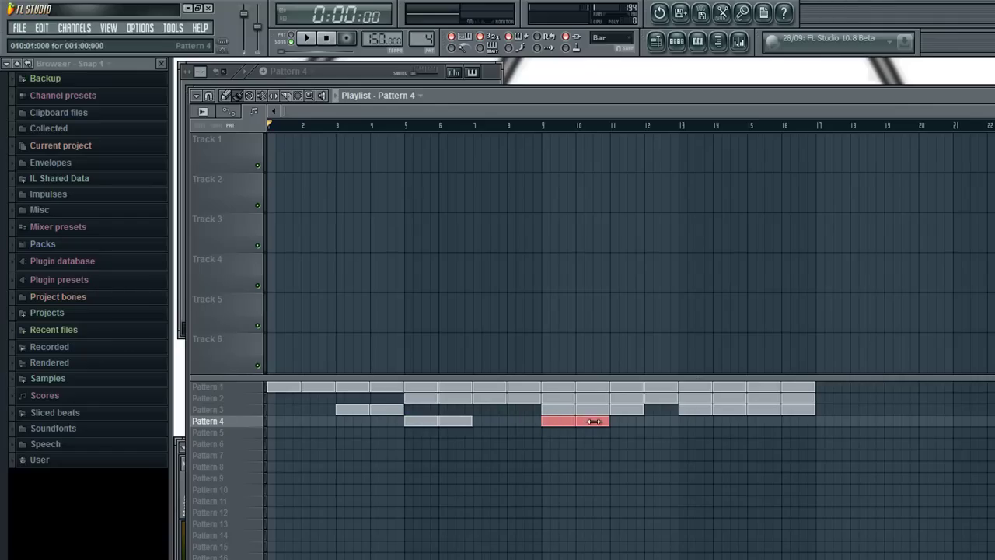
{"action": "left_click_drag", "start_coordinate": [675, 420], "coordinate": [731, 420]}
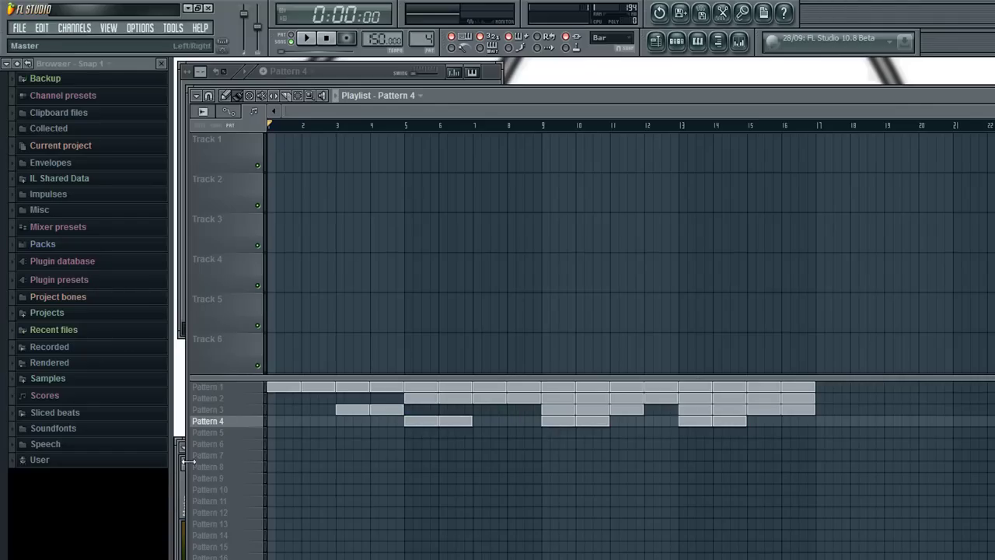
Open the Synth 6 piano roll in Pattern 5 and audition low notes such as A3 on its keyboard.
{"action": "left_click", "coordinate": [248, 434]}
{"action": "left_click", "coordinate": [348, 68]}
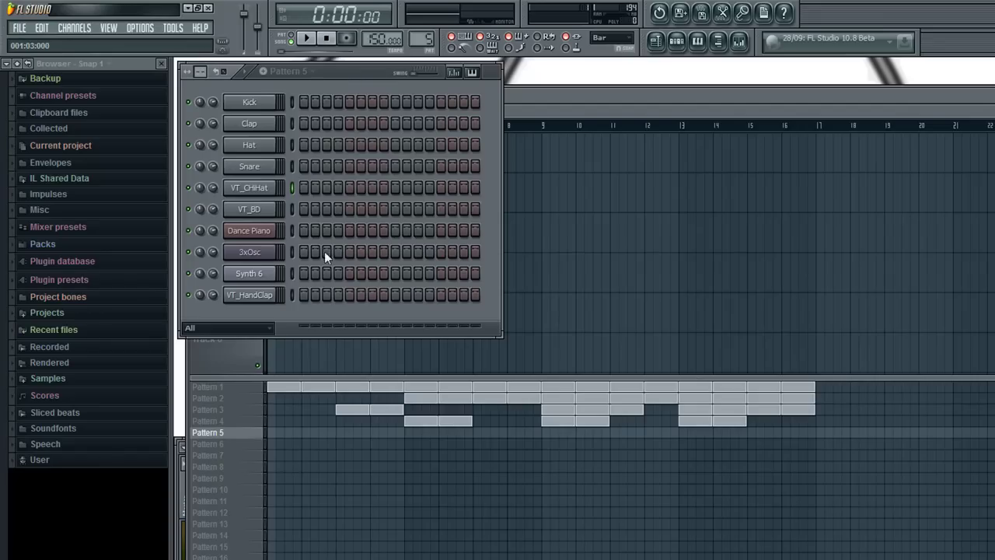
{"action": "left_click", "coordinate": [274, 278]}
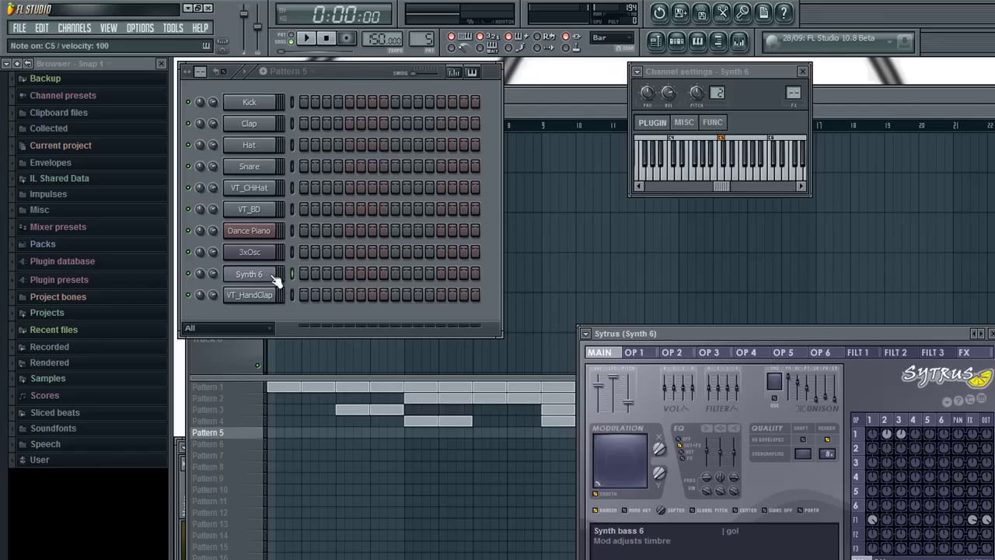
{"action": "right_click", "coordinate": [274, 278]}
{"action": "left_click", "coordinate": [312, 273]}
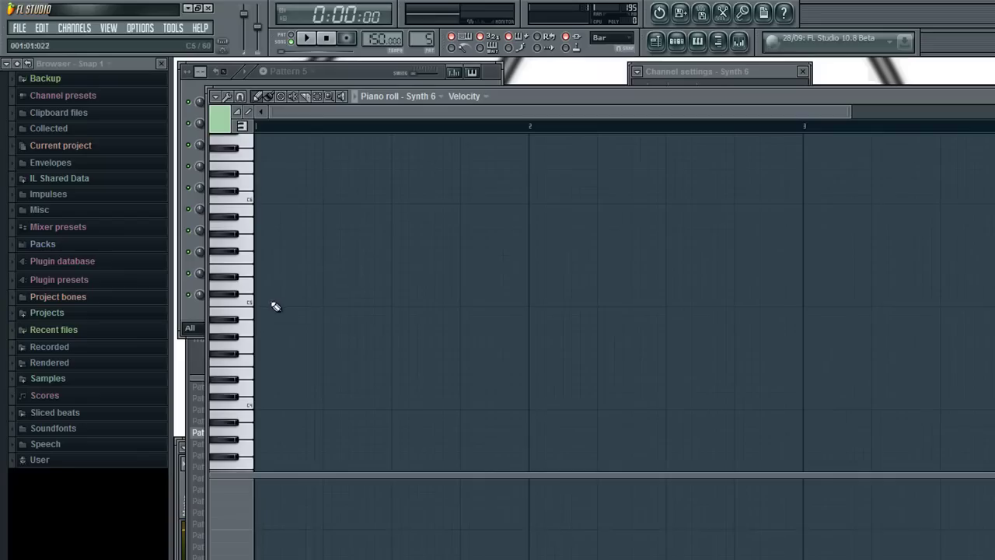
{"action": "left_click", "coordinate": [248, 327]}
{"action": "left_click", "coordinate": [253, 346]}
{"action": "left_click", "coordinate": [250, 403]}
{"action": "left_click", "coordinate": [250, 330]}
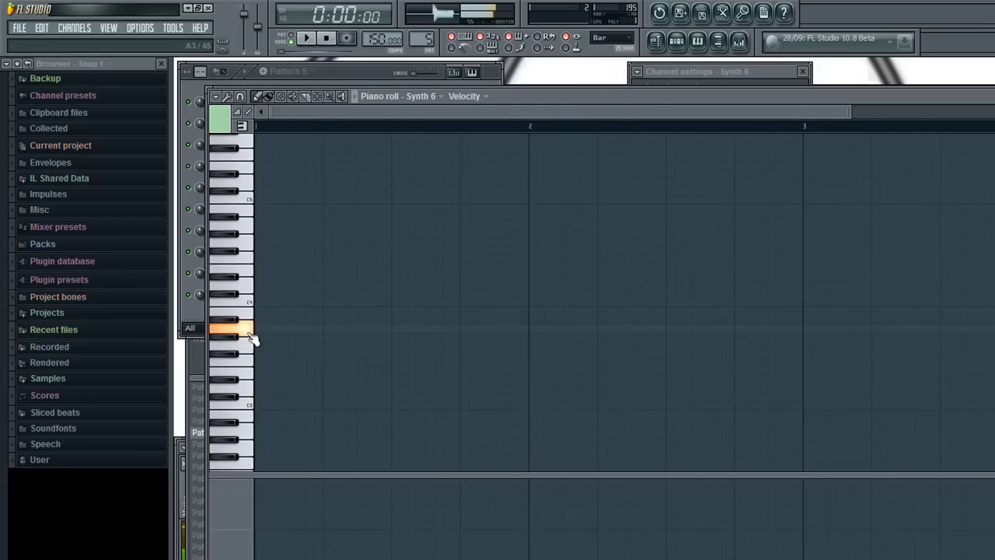
Draw a seven-beat A3 note followed by a one-beat C4 for Synth 6, and paint Pattern 5 blocks across bars 5 to 16.
{"action": "left_click", "coordinate": [257, 327]}
{"action": "left_click_drag", "start_coordinate": [532, 328], "coordinate": [800, 366]}
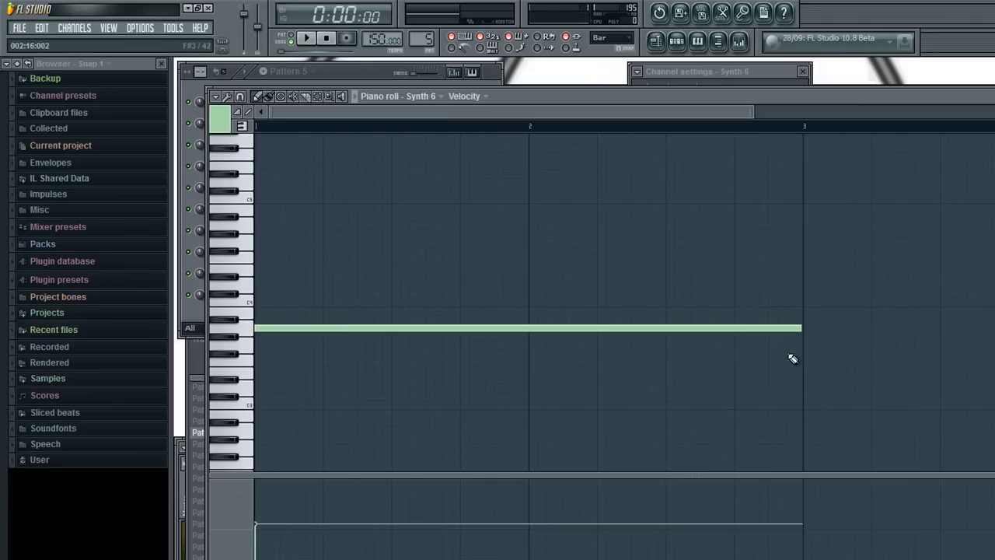
{"action": "mouse_move", "coordinate": [803, 329]}
{"action": "left_mouse_down"}
{"action": "mouse_move", "coordinate": [738, 342]}
{"action": "mouse_move", "coordinate": [739, 325]}
{"action": "mouse_move", "coordinate": [792, 311]}
{"action": "left_mouse_up"}
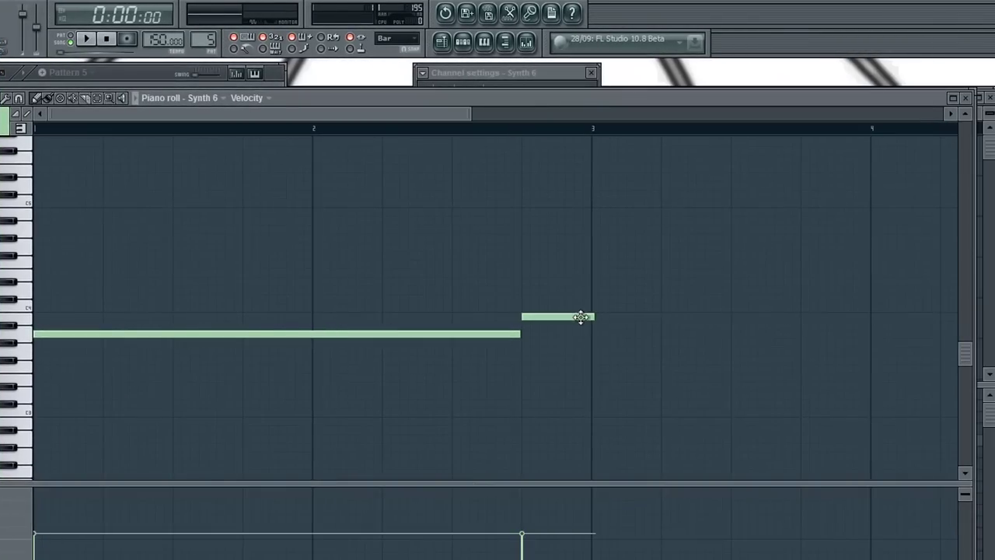
{"action": "left_click_drag", "start_coordinate": [581, 318], "coordinate": [573, 306]}
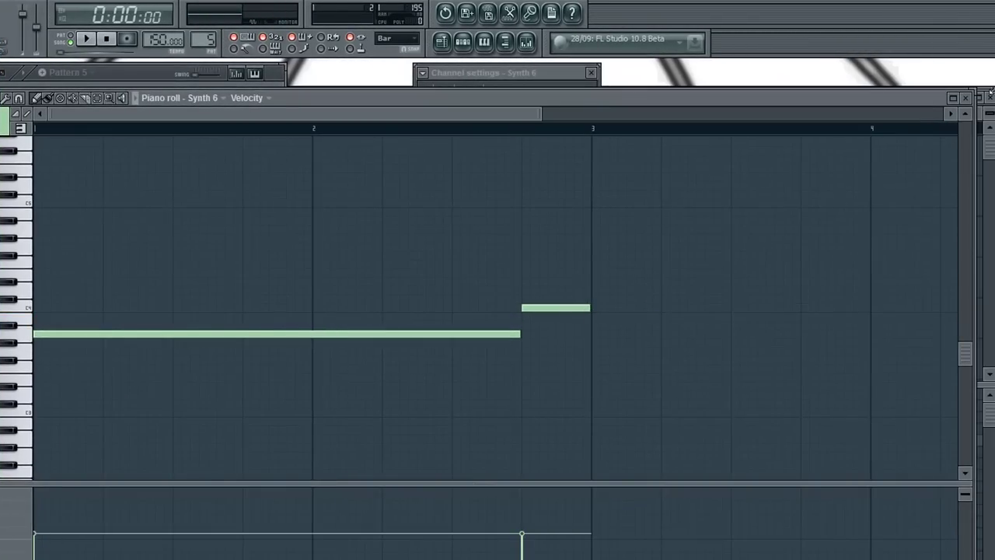
{"action": "left_click", "coordinate": [969, 98]}
{"action": "left_click_drag", "start_coordinate": [55, 442], "coordinate": [603, 442]}
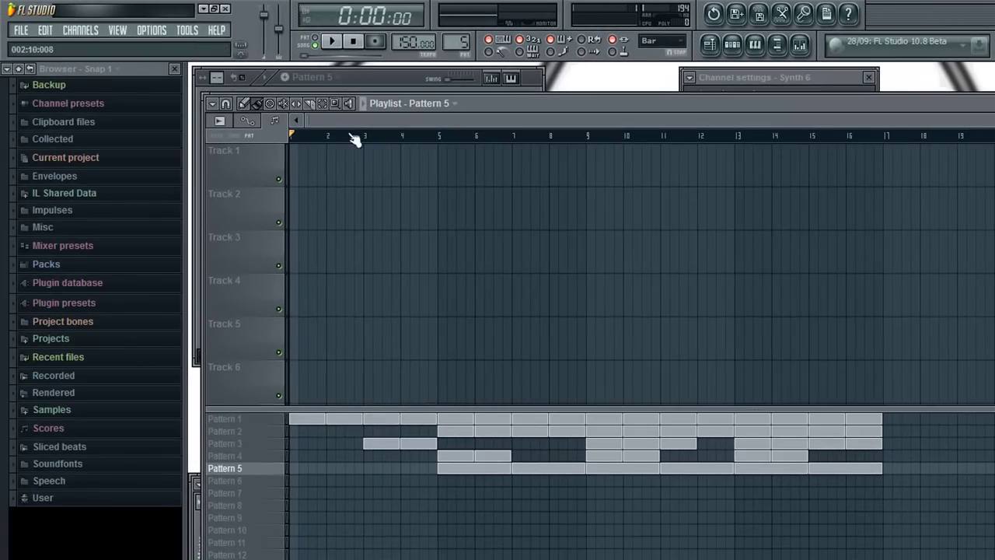
Play the arranged song from the start and stop playback.
{"action": "left_click", "coordinate": [334, 43]}
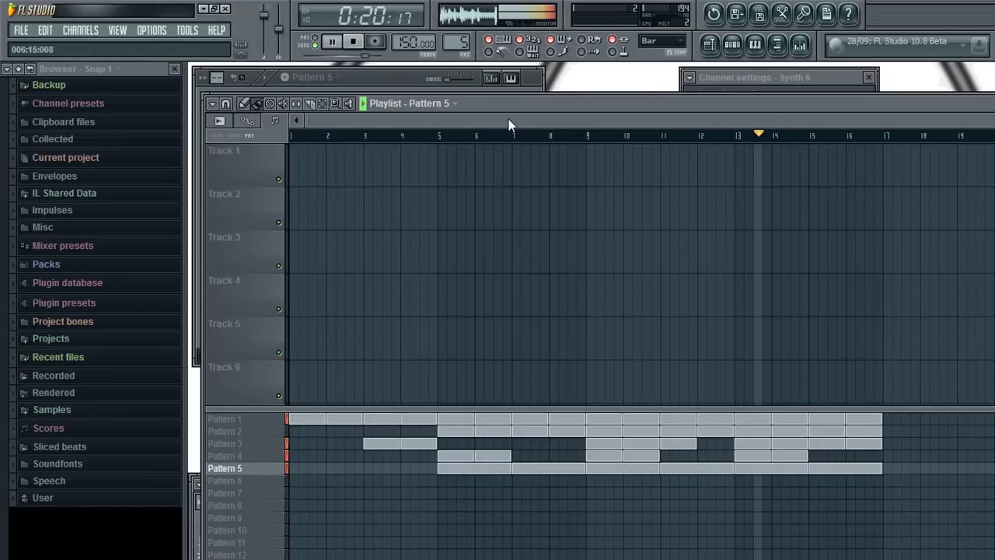
{"action": "left_click", "coordinate": [353, 43]}
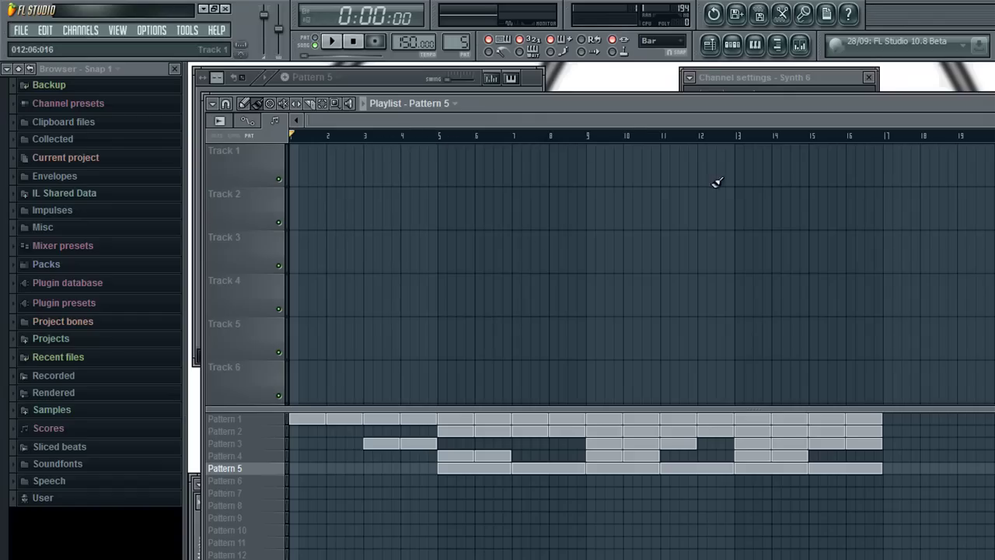
Examine how the blocks of Patterns 1 to 5 line up across the bars of the playlist.
{"action": "scroll", "coordinate": [333, 474], "scroll_direction": "down", "scroll_amount": 2}
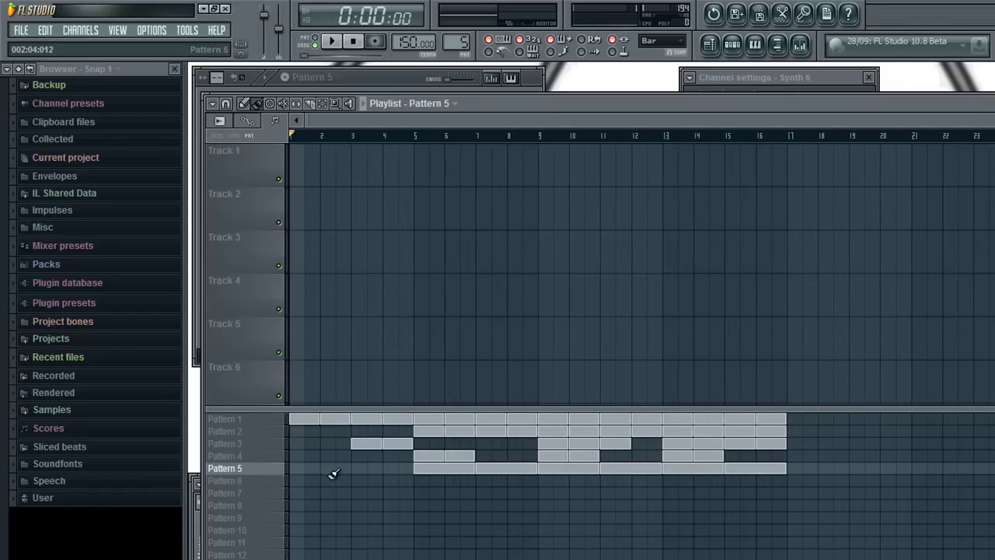
{"action": "left_click", "coordinate": [395, 417]}
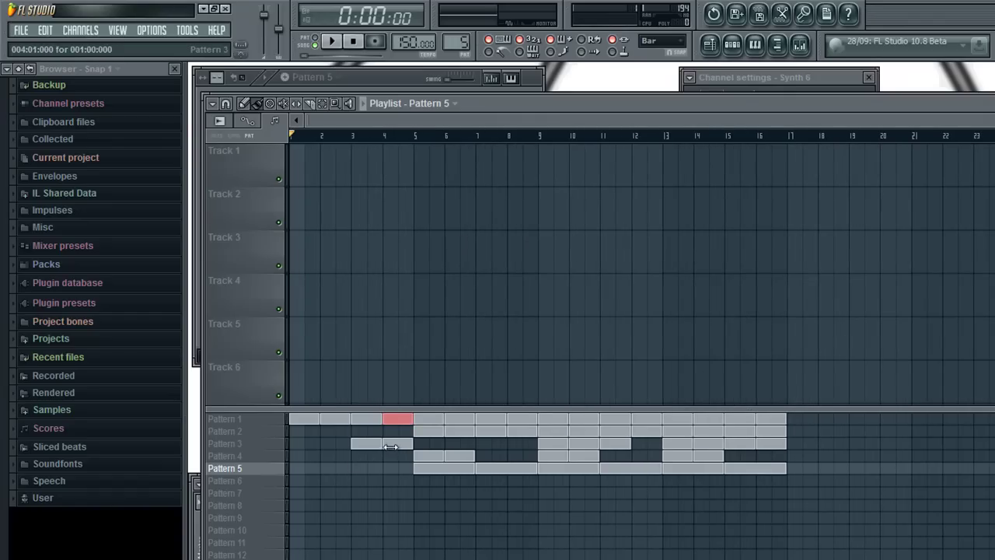
{"action": "scroll", "coordinate": [398, 420], "scroll_direction": "up", "scroll_amount": 2}
{"action": "mouse_move", "coordinate": [421, 420]}
{"action": "left_mouse_down"}
{"action": "mouse_move", "coordinate": [393, 420]}
{"action": "mouse_move", "coordinate": [421, 420]}
{"action": "left_mouse_up"}
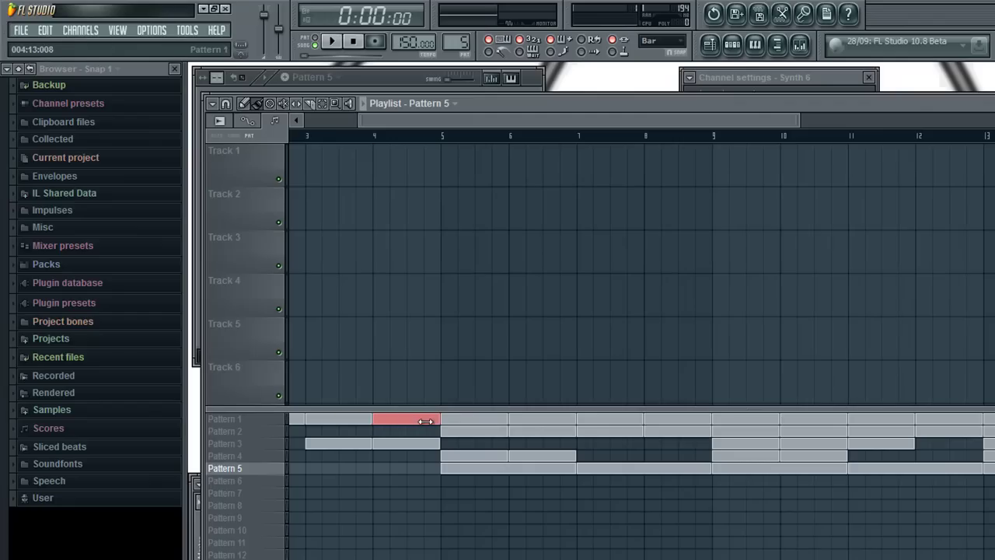
{"action": "scroll", "coordinate": [376, 163], "scroll_direction": "down", "scroll_amount": 2}
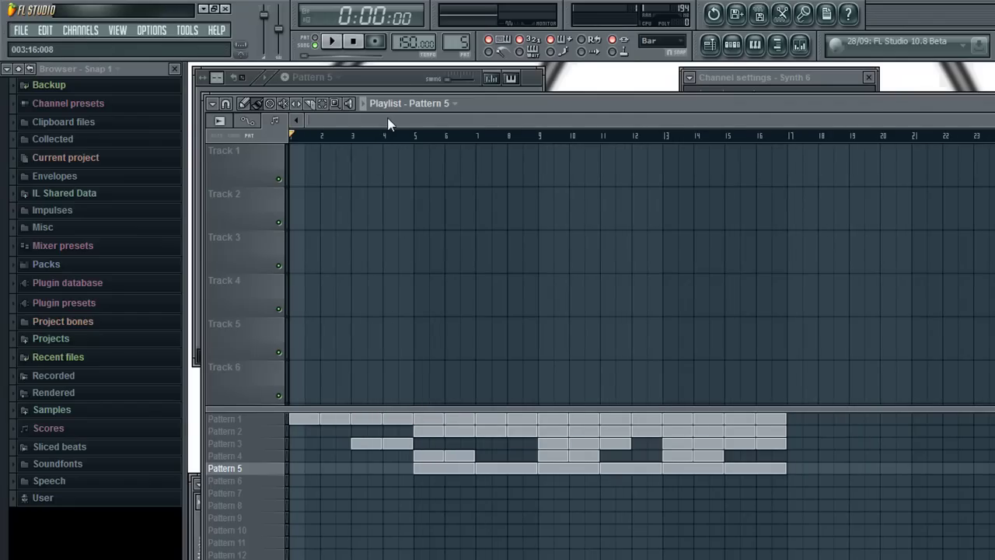
{"action": "scroll", "coordinate": [381, 149], "scroll_direction": "up", "scroll_amount": 1}
{"action": "scroll", "coordinate": [292, 136], "scroll_direction": "up", "scroll_amount": 1}
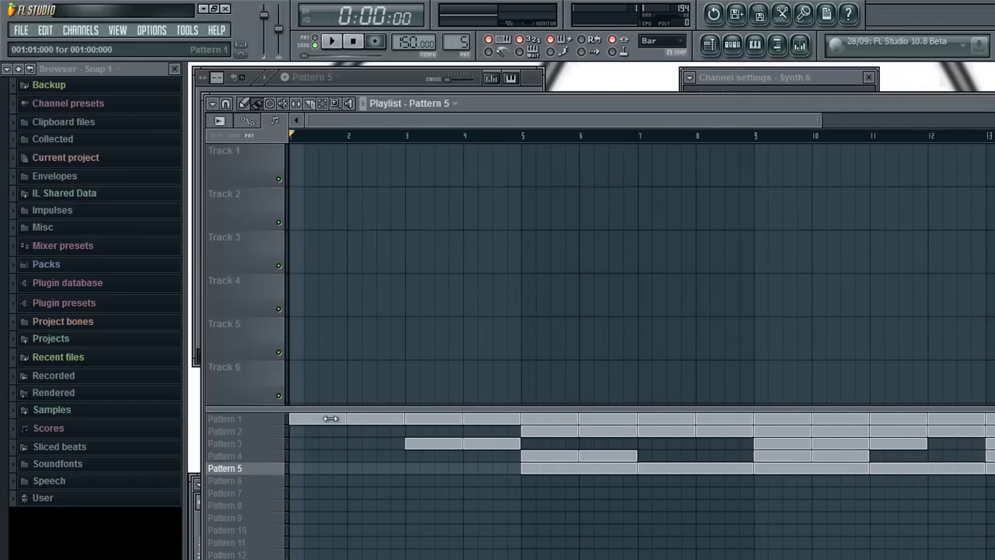
{"action": "scroll", "coordinate": [544, 478], "scroll_direction": "down", "scroll_amount": 2}
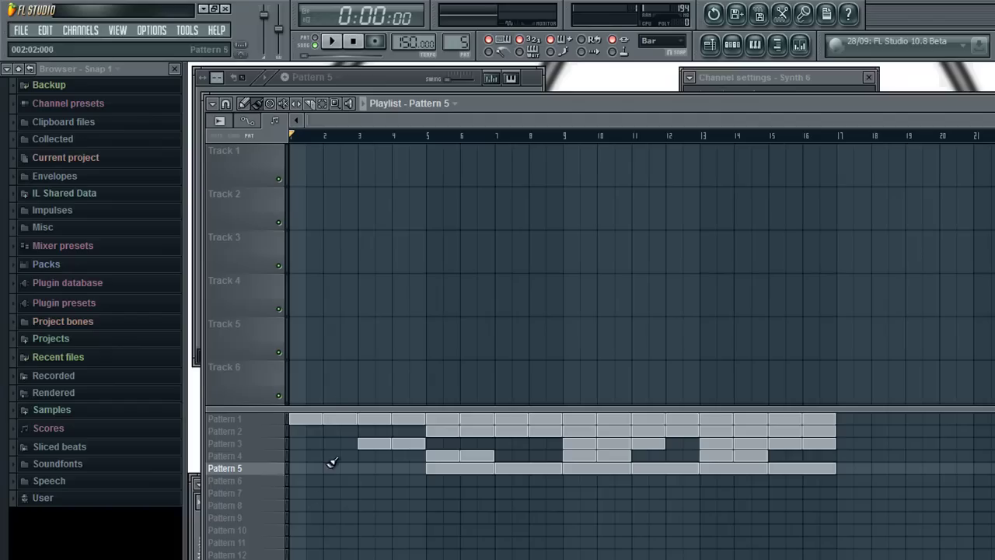
Place a single Pattern 6 block at bar 5 in the playlist.
{"action": "scroll", "coordinate": [334, 349], "scroll_direction": "up", "scroll_amount": 2}
{"action": "left_click_drag", "start_coordinate": [369, 122], "coordinate": [349, 122]}
{"action": "left_click_drag", "start_coordinate": [320, 481], "coordinate": [426, 487]}
{"action": "scroll", "coordinate": [506, 509], "scroll_direction": "down", "scroll_amount": 2}
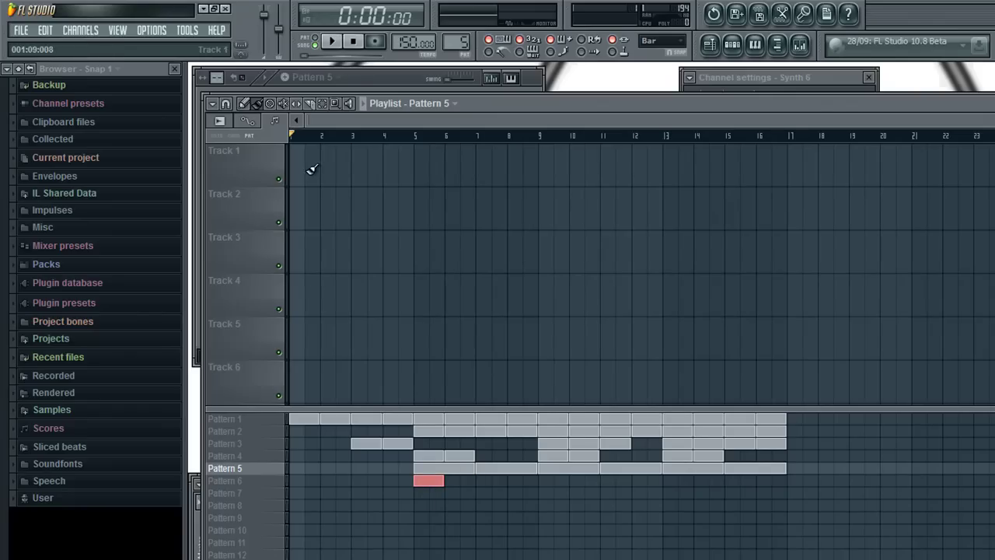
{"action": "scroll", "coordinate": [351, 235], "scroll_direction": "up", "scroll_amount": 2}
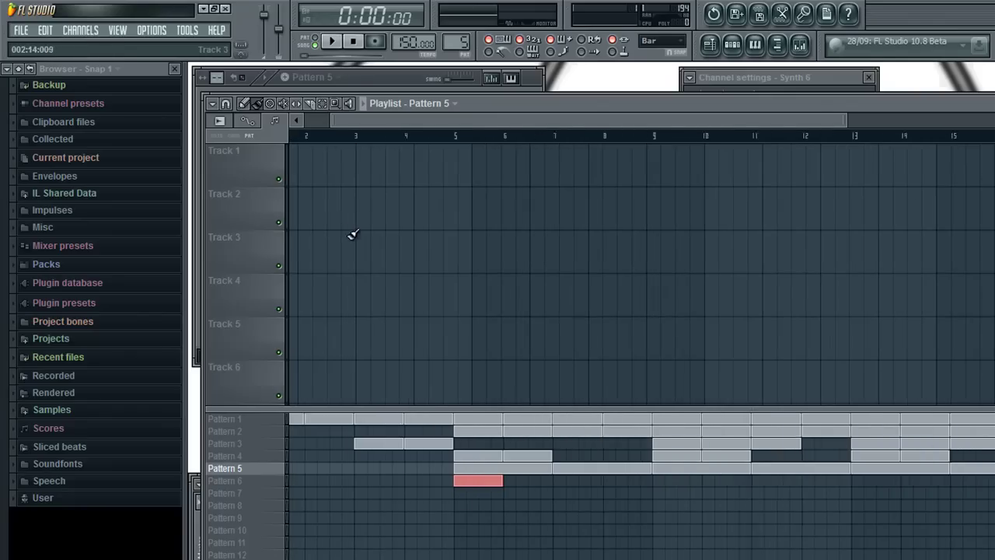
Set the playlist snap to Cell and shift the Pattern 6 block slightly ahead of bar 5.
{"action": "left_click", "coordinate": [228, 104]}
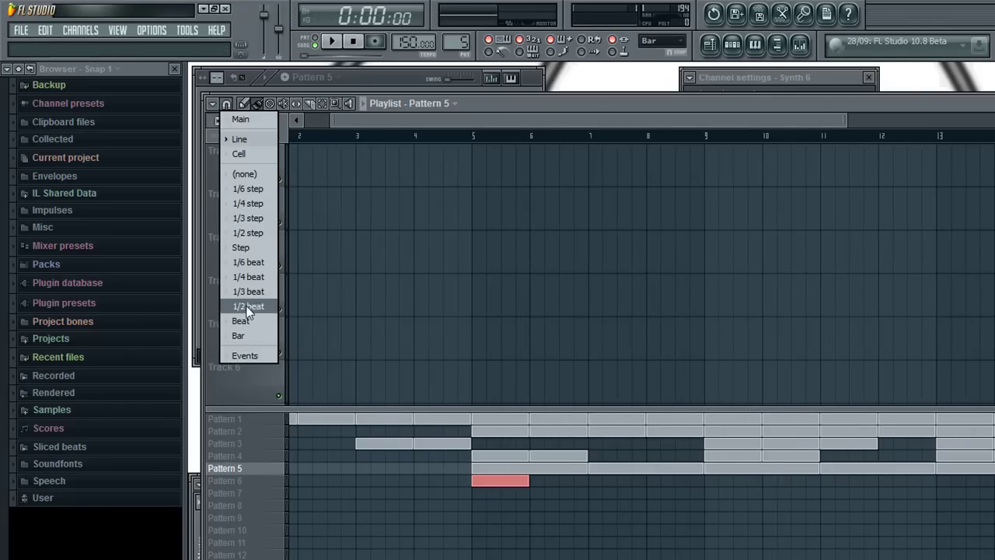
{"action": "left_click", "coordinate": [250, 156]}
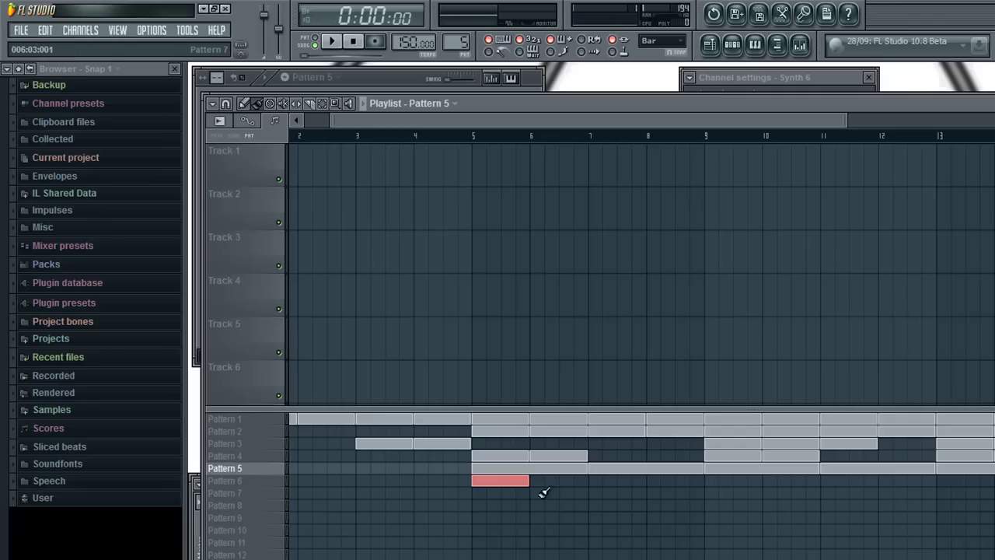
{"action": "left_click_drag", "start_coordinate": [488, 478], "coordinate": [474, 478]}
{"action": "scroll", "coordinate": [412, 520], "scroll_direction": "down", "scroll_amount": 2}
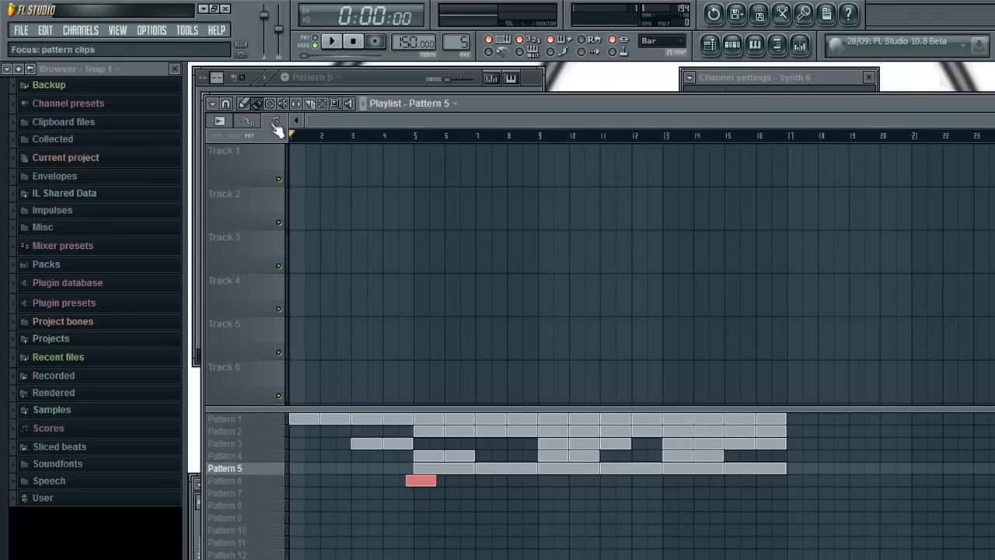
Replace the Pattern 6 block with a new one, slide it to mid-bar 5, and delete it.
{"action": "right_click", "coordinate": [421, 480]}
{"action": "left_click", "coordinate": [433, 483]}
{"action": "left_click_drag", "start_coordinate": [433, 483], "coordinate": [449, 482]}
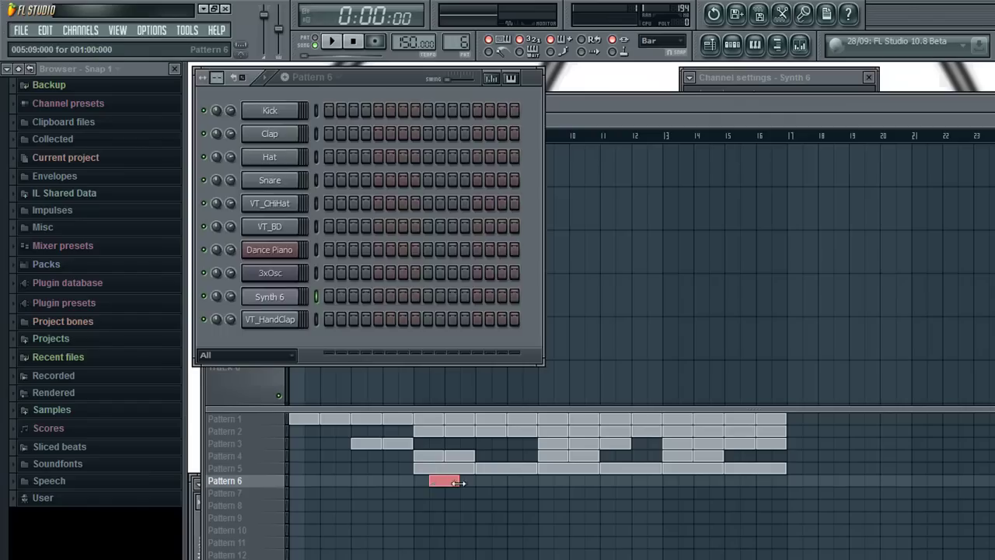
{"action": "right_click", "coordinate": [437, 481]}
Set the playlist snap to Beat and then Bar, and place a Pattern 6 block at bar 5.
{"action": "left_click", "coordinate": [226, 104]}
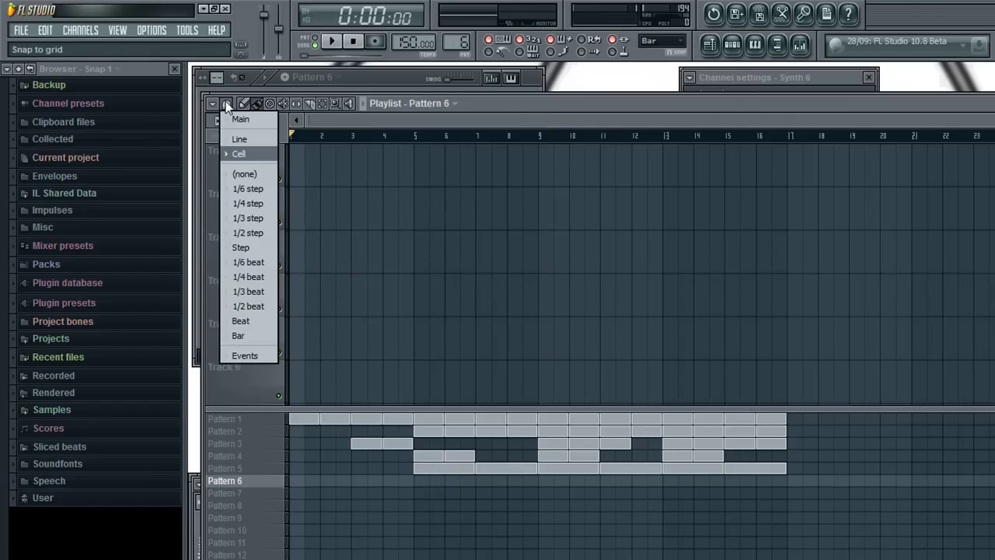
{"action": "left_click", "coordinate": [252, 327]}
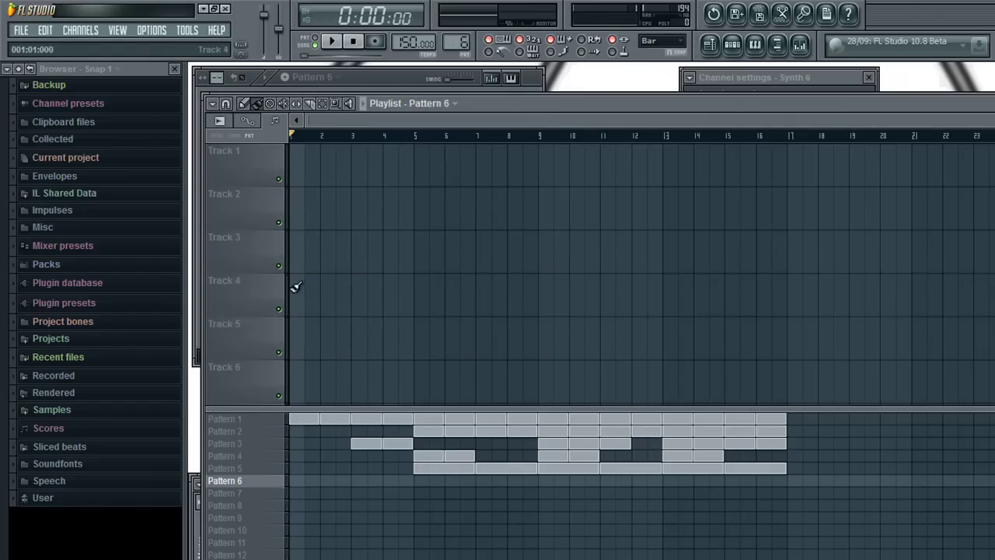
{"action": "left_click", "coordinate": [228, 104]}
{"action": "left_click", "coordinate": [249, 340]}
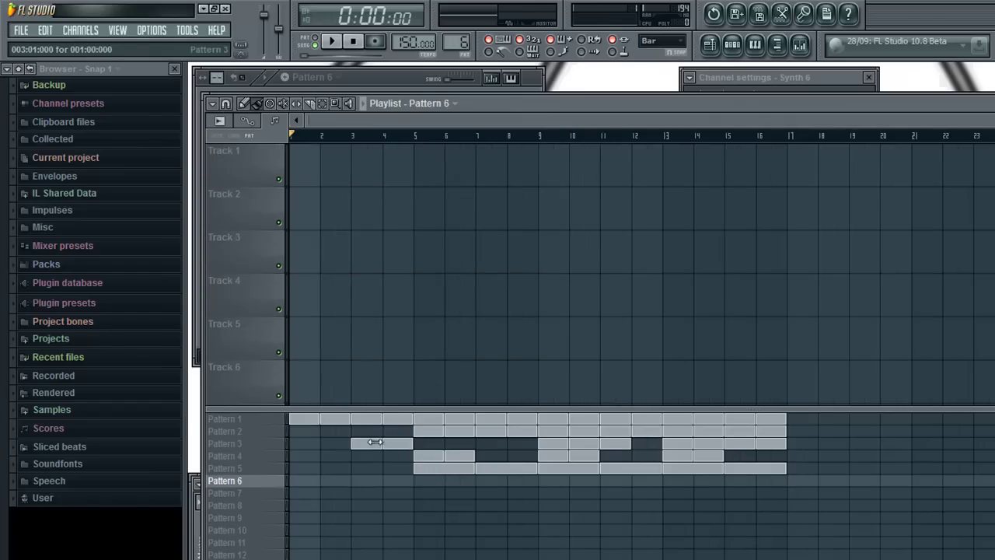
{"action": "left_click_drag", "start_coordinate": [414, 473], "coordinate": [432, 489]}
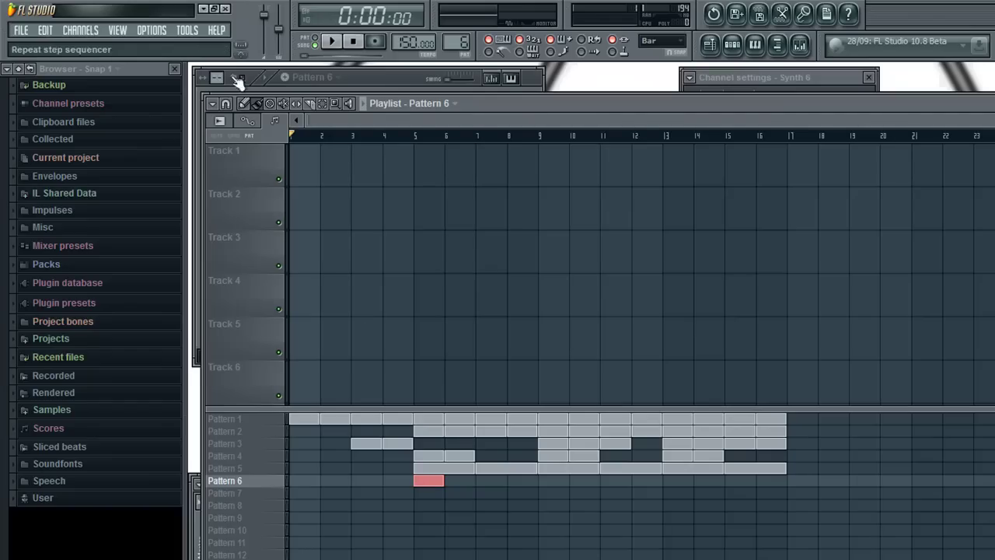
Switch the playlist snap to Main and then Line, and try nudging the Pattern 6 block at bar 5.
{"action": "left_click", "coordinate": [231, 106]}
{"action": "left_click", "coordinate": [239, 118]}
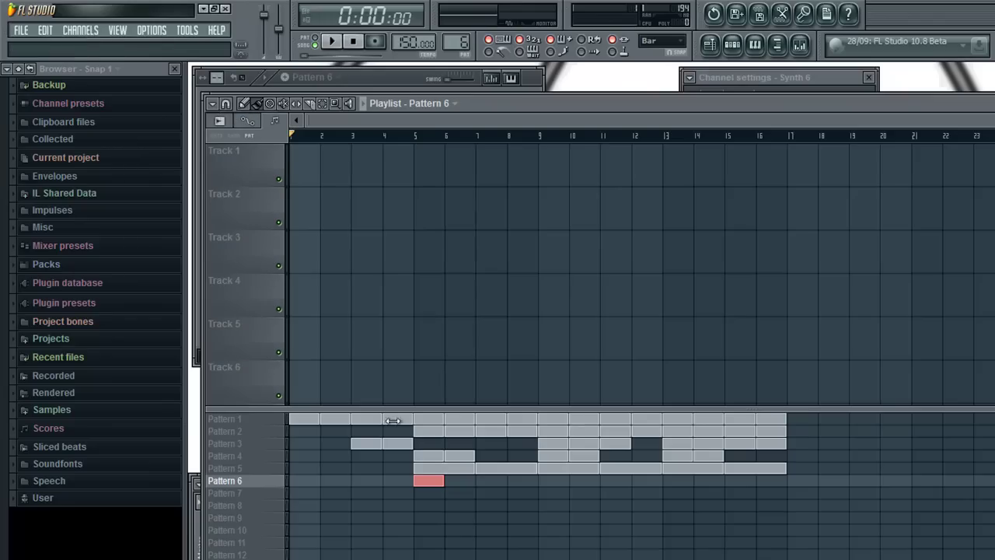
{"action": "left_click", "coordinate": [232, 107]}
{"action": "left_click", "coordinate": [254, 137]}
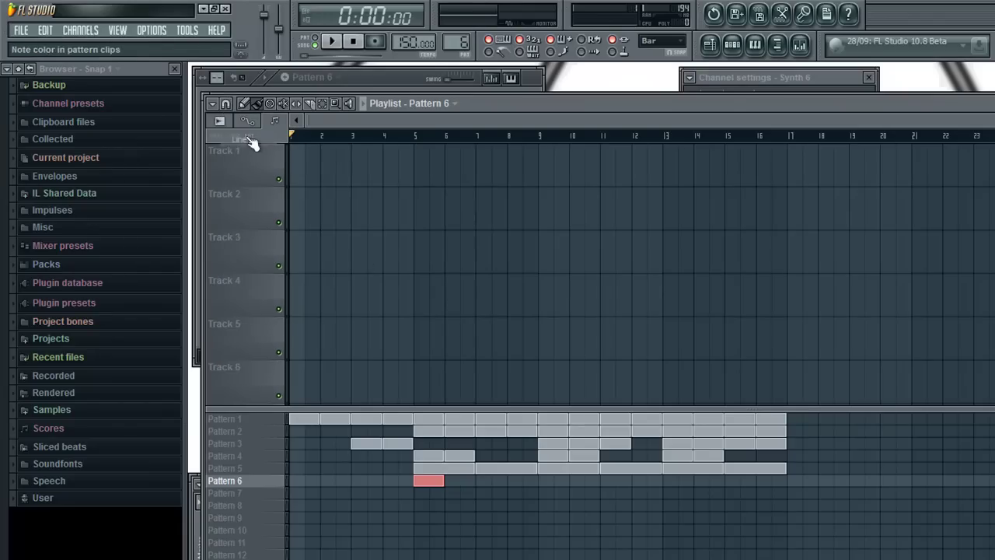
{"action": "scroll", "coordinate": [430, 479], "scroll_direction": "up", "scroll_amount": 8}
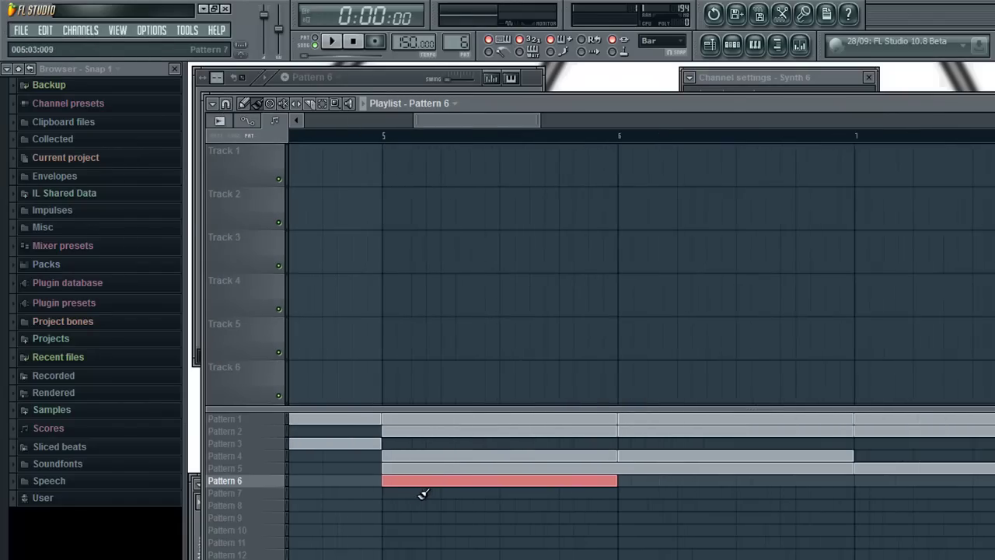
{"action": "mouse_move", "coordinate": [381, 477]}
{"action": "left_mouse_down"}
{"action": "mouse_move", "coordinate": [413, 479]}
{"action": "mouse_move", "coordinate": [384, 480]}
{"action": "left_mouse_up"}
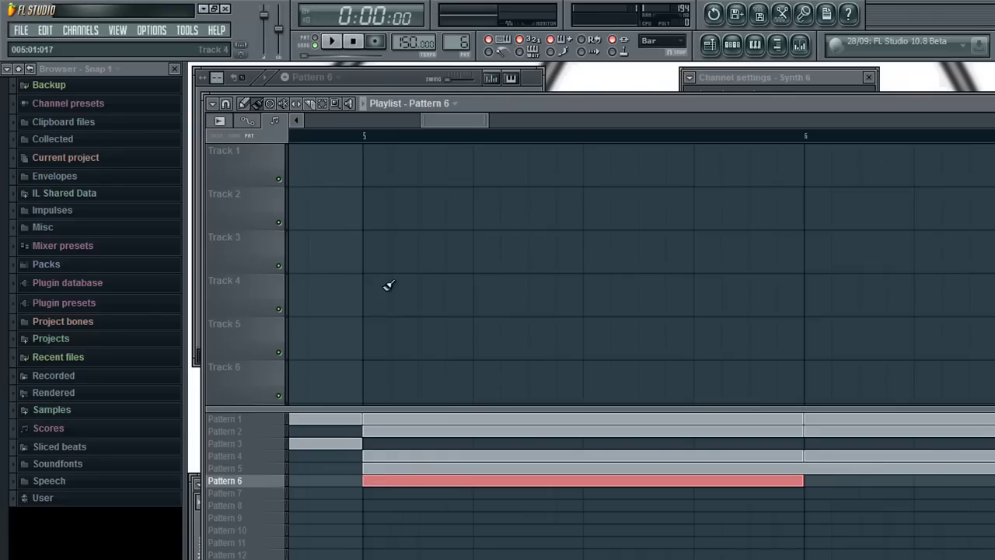
{"action": "scroll", "coordinate": [384, 259], "scroll_direction": "down", "scroll_amount": 8}
Open Pattern 5's Synth 6 part in the piano roll and add a one-beat A4 note just after the start.
{"action": "left_click", "coordinate": [392, 75]}
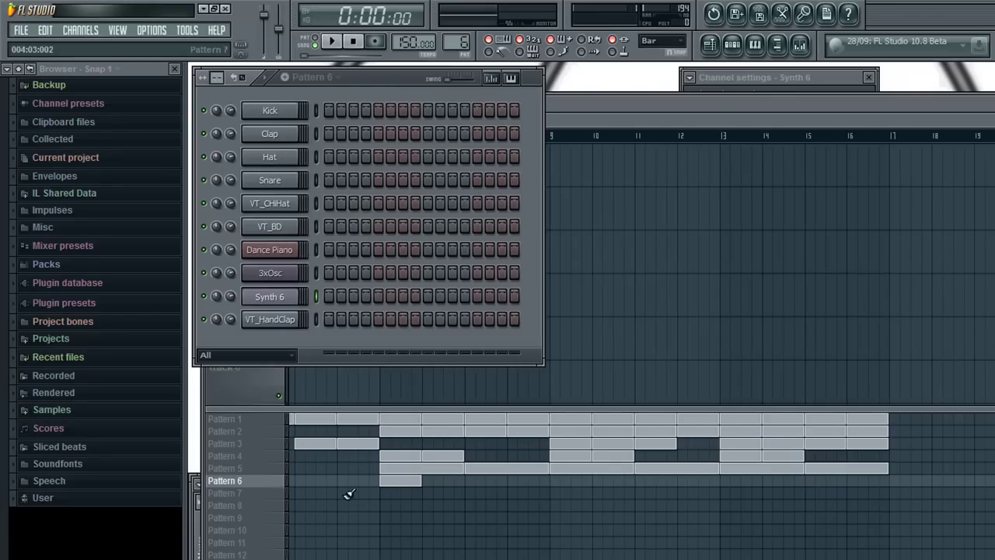
{"action": "left_click", "coordinate": [257, 469]}
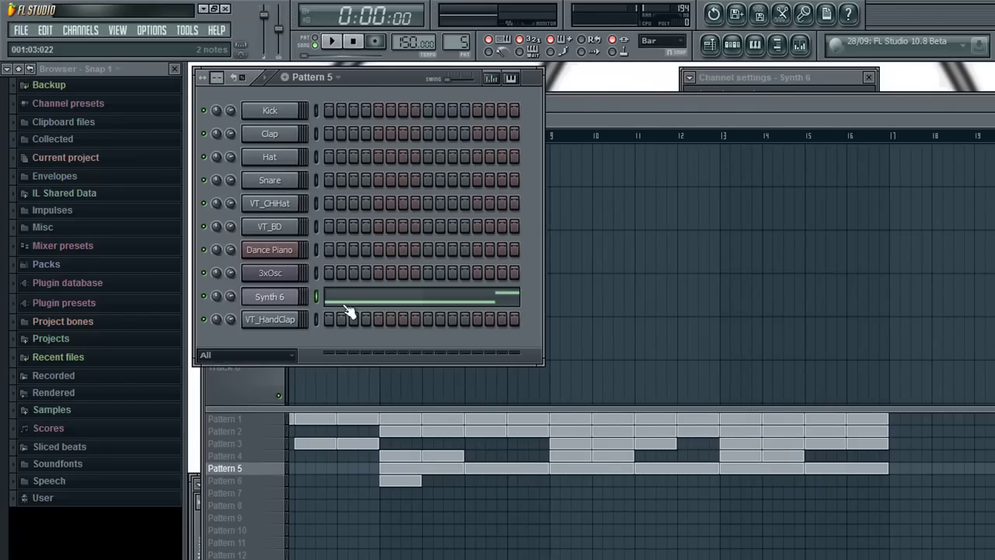
{"action": "left_click", "coordinate": [350, 309]}
{"action": "scroll", "coordinate": [295, 189], "scroll_direction": "up", "scroll_amount": 5}
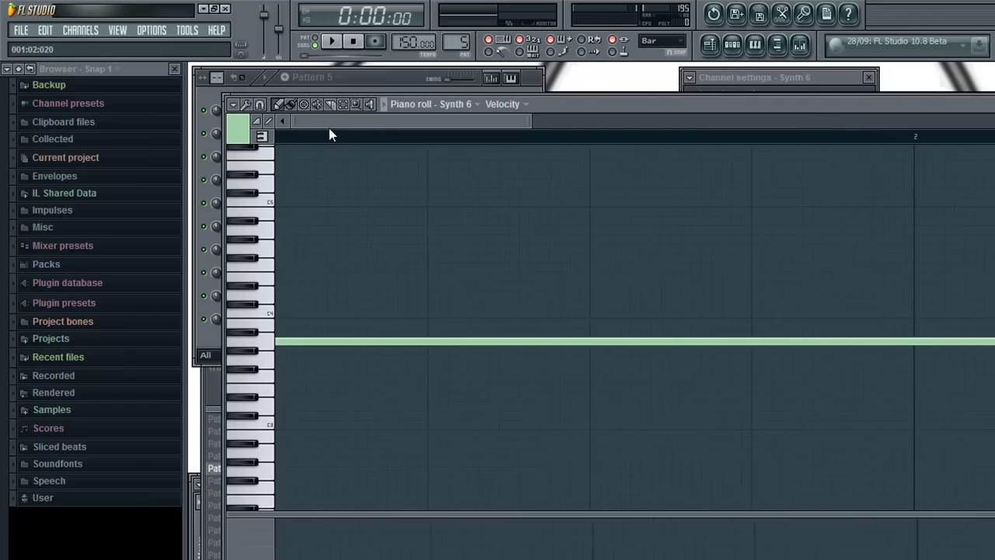
{"action": "left_click", "coordinate": [261, 108]}
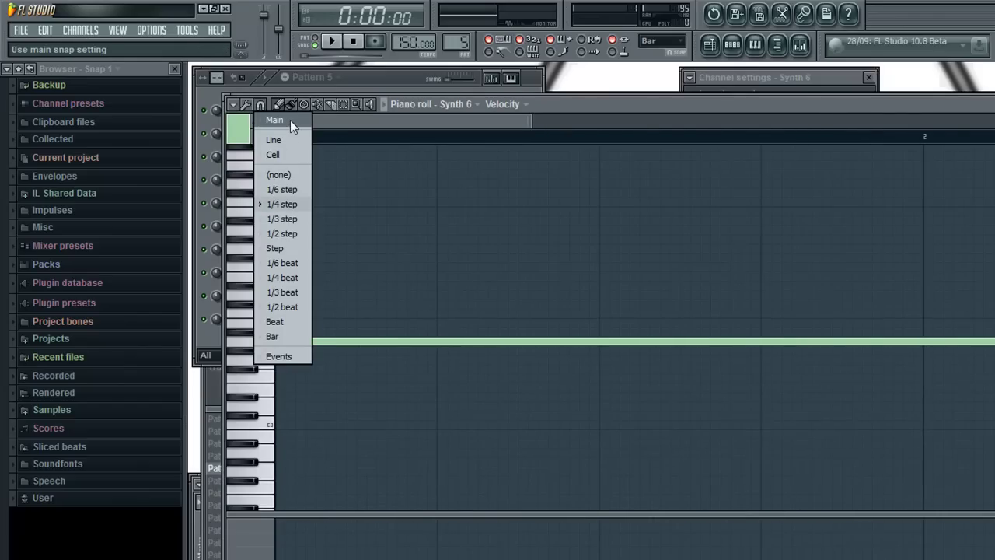
{"action": "left_click", "coordinate": [273, 154]}
{"action": "scroll", "coordinate": [315, 272], "scroll_direction": "down", "scroll_amount": 3}
{"action": "scroll", "coordinate": [317, 266], "scroll_direction": "up", "scroll_amount": 3}
{"action": "mouse_move", "coordinate": [294, 232]}
{"action": "left_mouse_down"}
{"action": "mouse_move", "coordinate": [468, 233]}
{"action": "mouse_move", "coordinate": [297, 235]}
{"action": "mouse_move", "coordinate": [309, 234]}
{"action": "left_mouse_up"}
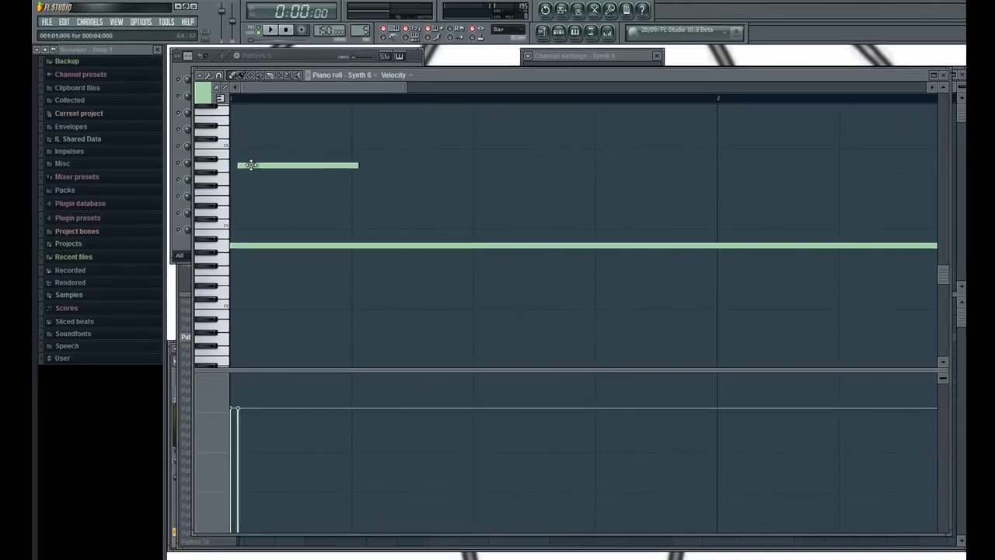
Try moving the A4 note along the timeline at different snap settings, including onto the second beat, and delete it.
{"action": "left_click", "coordinate": [227, 92]}
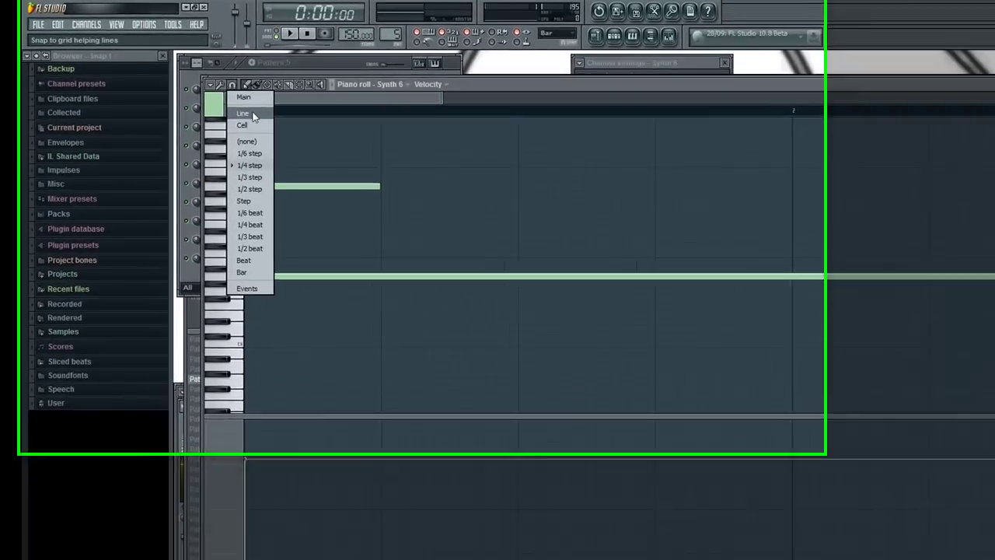
{"action": "left_click", "coordinate": [226, 88]}
{"action": "left_click_drag", "start_coordinate": [245, 168], "coordinate": [281, 171]}
{"action": "left_click_drag", "start_coordinate": [349, 240], "coordinate": [476, 239]}
{"action": "left_click", "coordinate": [261, 104]}
{"action": "left_click", "coordinate": [291, 189]}
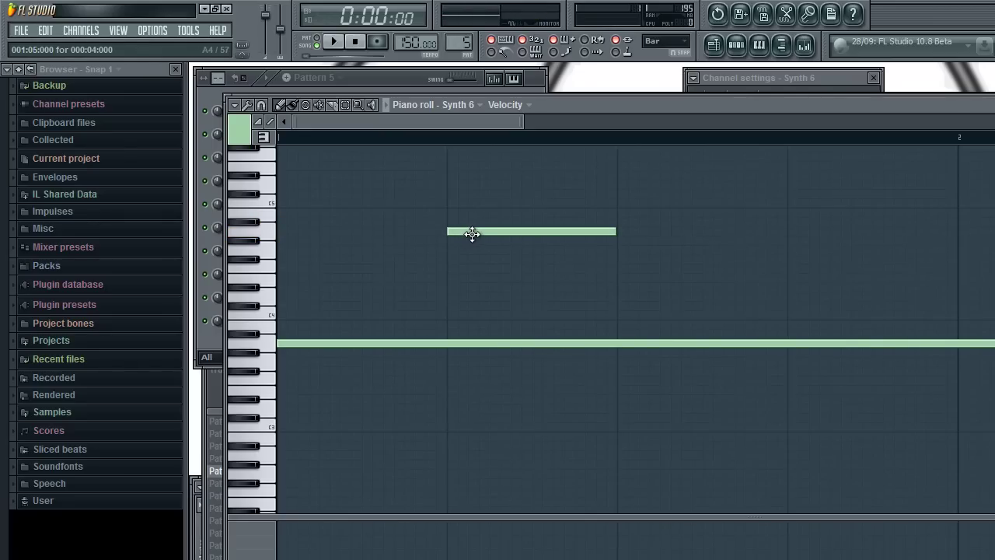
{"action": "mouse_move", "coordinate": [450, 230]}
{"action": "left_mouse_down"}
{"action": "mouse_move", "coordinate": [493, 245]}
{"action": "mouse_move", "coordinate": [533, 238]}
{"action": "mouse_move", "coordinate": [448, 244]}
{"action": "mouse_move", "coordinate": [451, 229]}
{"action": "mouse_move", "coordinate": [470, 232]}
{"action": "left_mouse_up"}
{"action": "right_click", "coordinate": [454, 236]}
{"action": "right_click", "coordinate": [467, 231]}
Return to the playlist and play the song from the start, jumping to bar 5 before stopping playback.
{"action": "key", "text": "F5"}
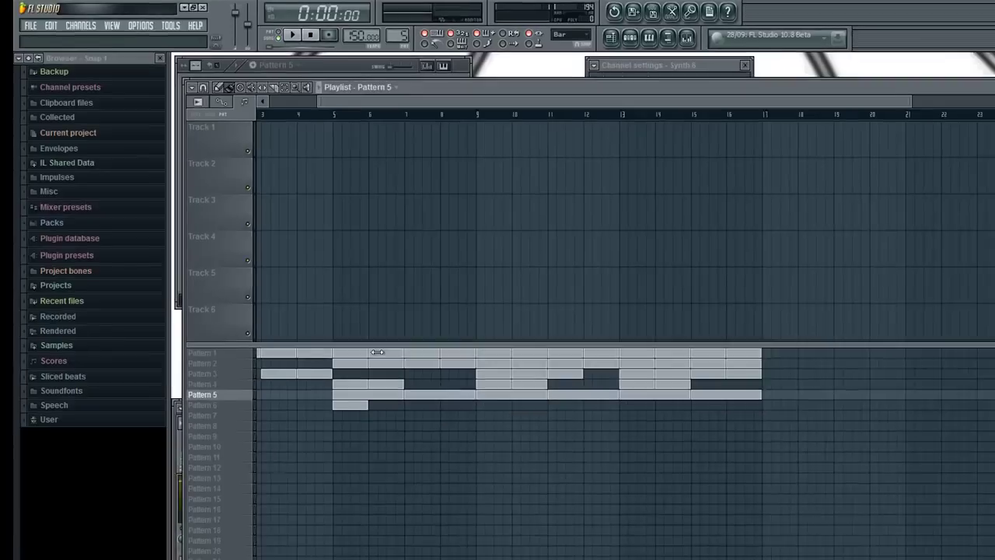
{"action": "scroll", "coordinate": [384, 478], "scroll_direction": "up", "scroll_amount": 3}
{"action": "left_click_drag", "start_coordinate": [326, 300], "coordinate": [337, 300]}
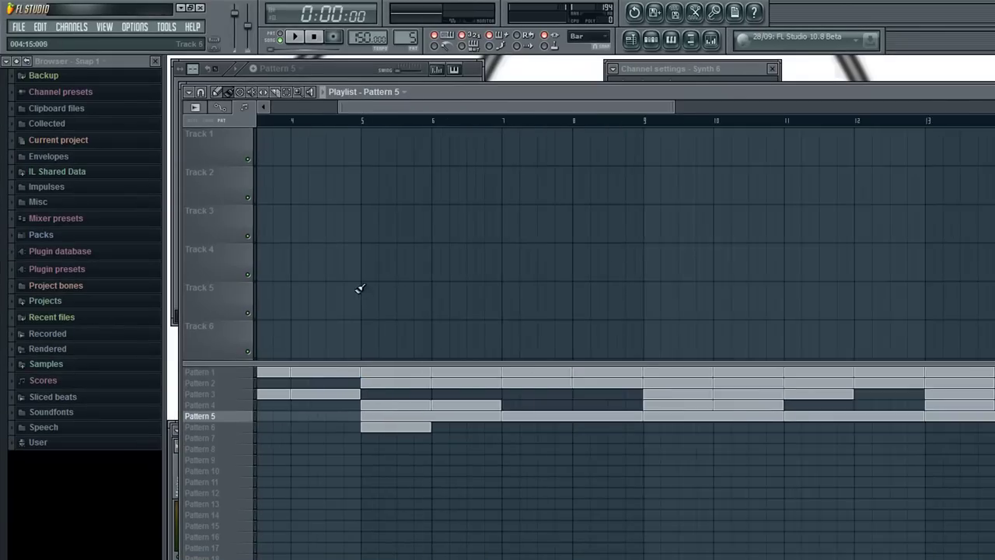
{"action": "key", "text": "space"}
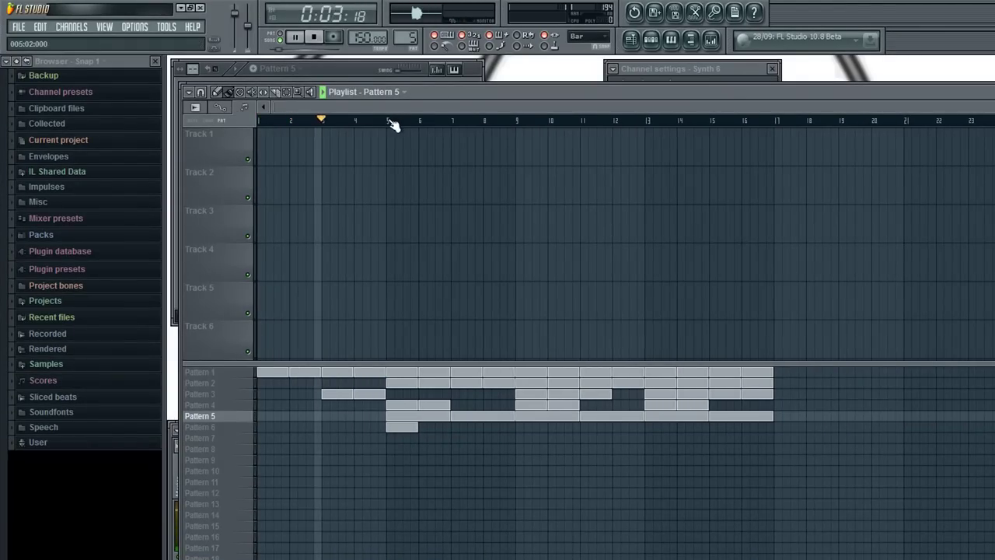
{"action": "left_click", "coordinate": [394, 121]}
{"action": "scroll", "coordinate": [381, 238], "scroll_direction": "down", "scroll_amount": 1}
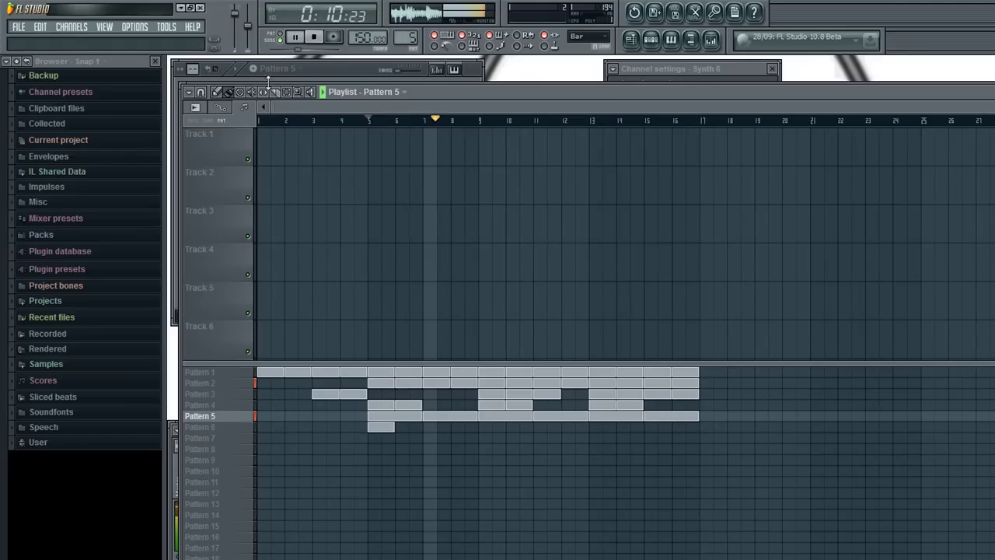
{"action": "key", "text": "space"}
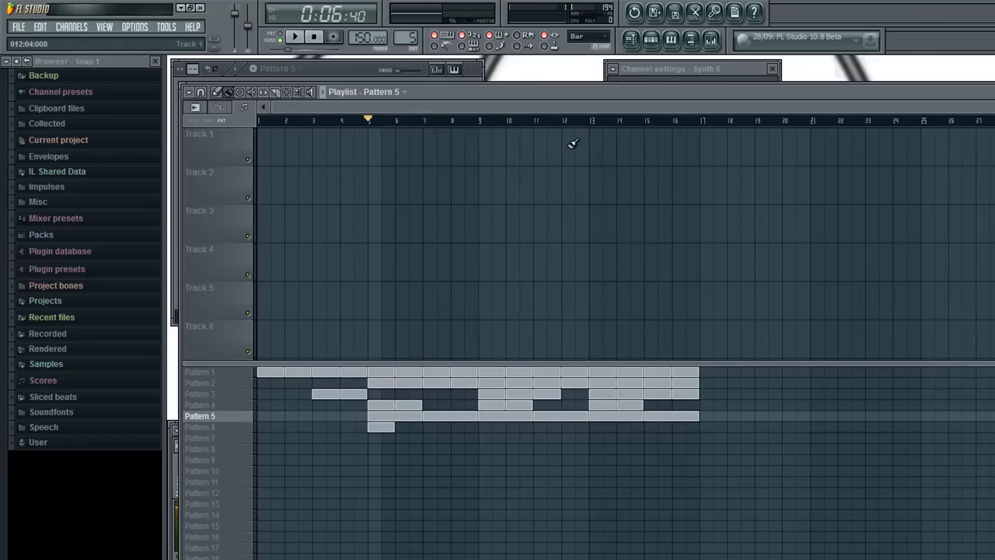
Play the song from bar 13 while adding Pattern 1, 2 and 5 blocks across bars 17 to 20, and stop playback.
{"action": "left_click", "coordinate": [596, 123]}
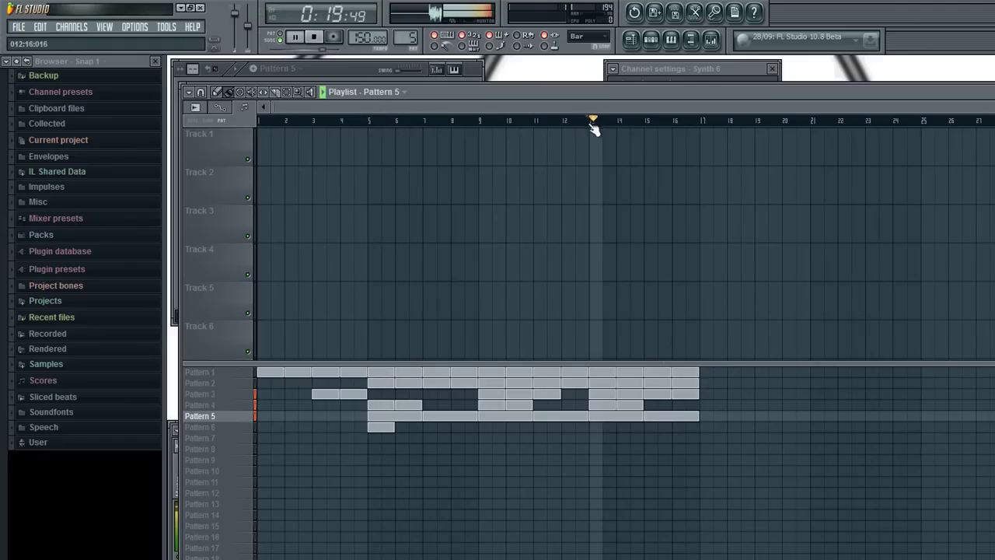
{"action": "left_click", "coordinate": [705, 415]}
{"action": "left_click_drag", "start_coordinate": [715, 372], "coordinate": [855, 384]}
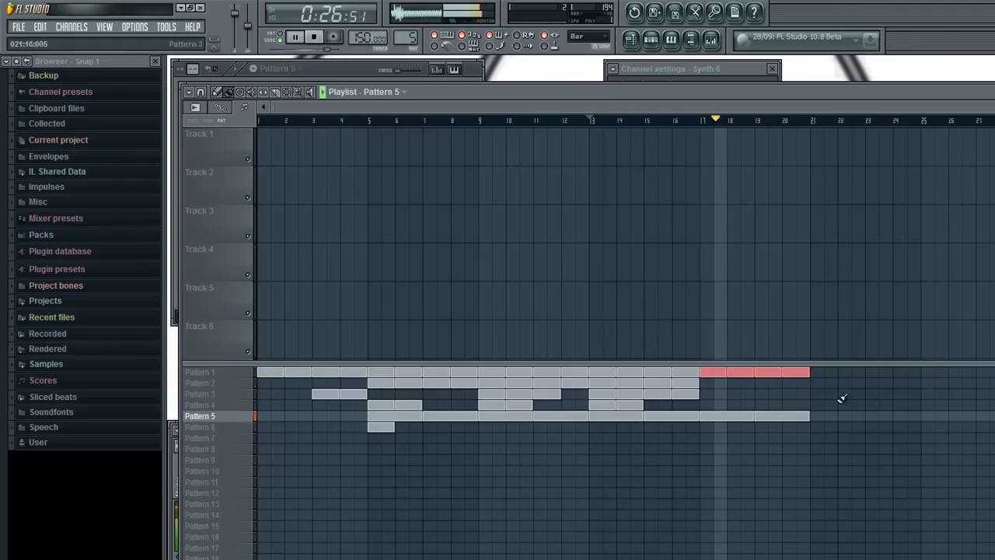
{"action": "left_click", "coordinate": [708, 384]}
{"action": "mouse_move", "coordinate": [708, 384]}
{"action": "left_mouse_down"}
{"action": "mouse_move", "coordinate": [835, 384]}
{"action": "mouse_move", "coordinate": [840, 401]}
{"action": "left_mouse_up"}
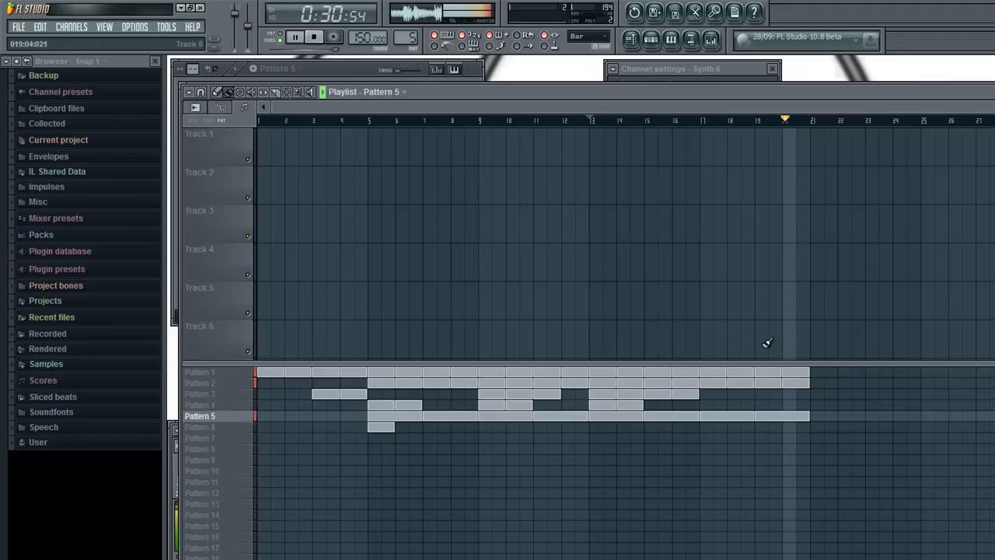
{"action": "key", "text": "space"}
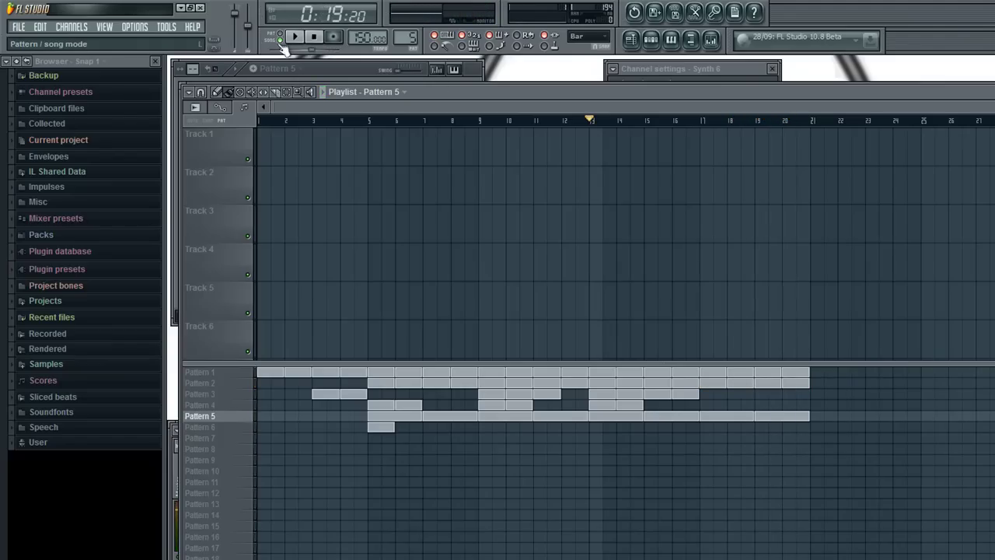
{"action": "left_click", "coordinate": [332, 73]}
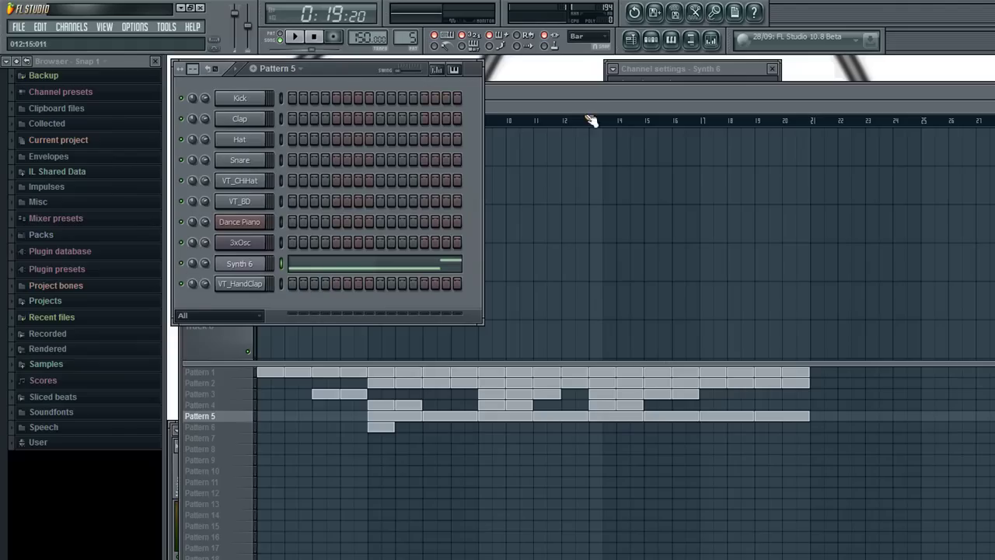
{"action": "left_click", "coordinate": [584, 94]}
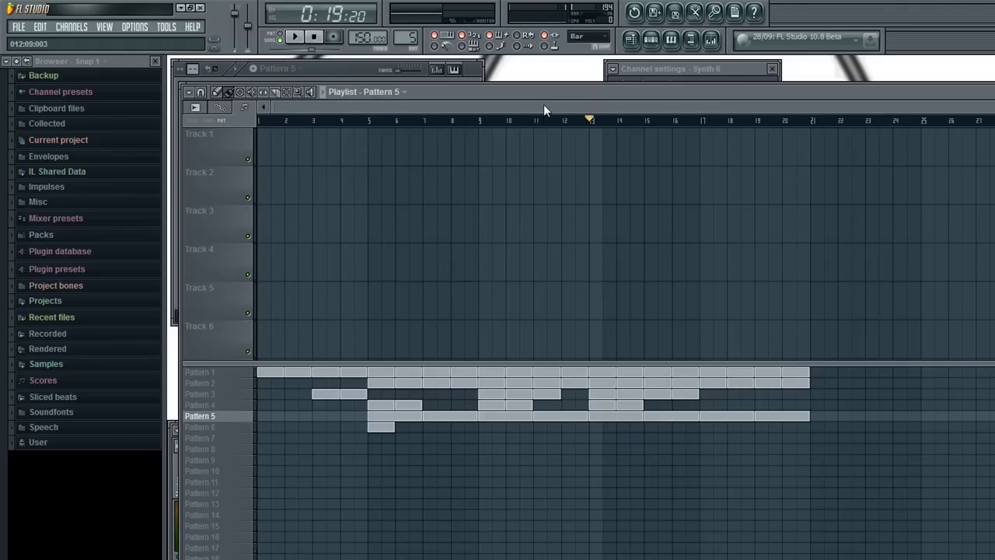
Open the audio settings and examine the available input/output devices, choosing Controlador primario de sonido.
{"action": "key", "text": "F10"}
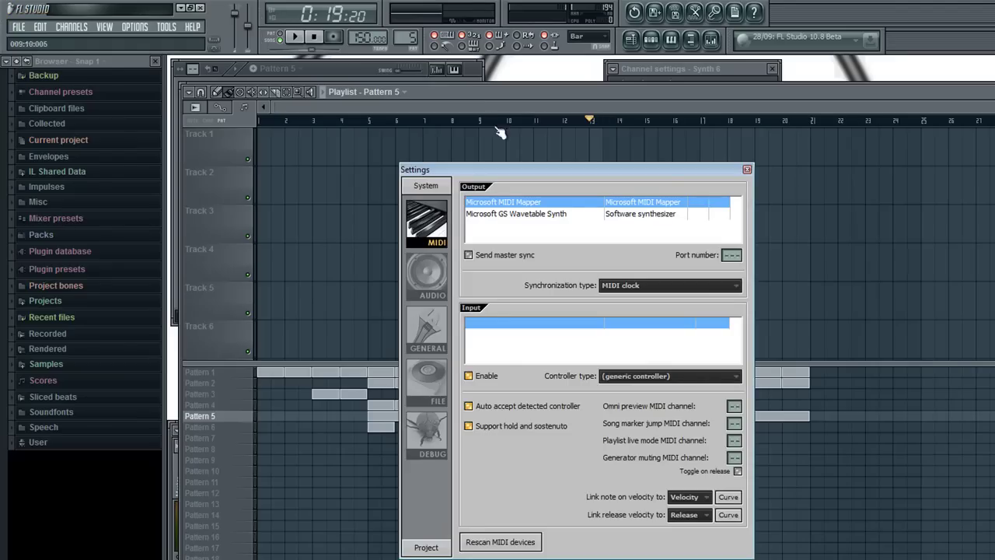
{"action": "left_click", "coordinate": [435, 294]}
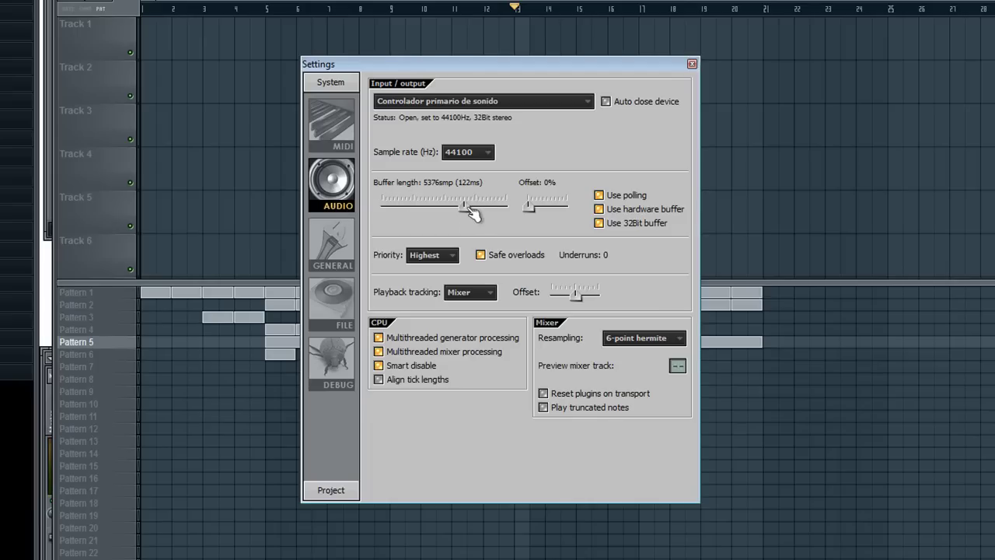
{"action": "left_click", "coordinate": [579, 103]}
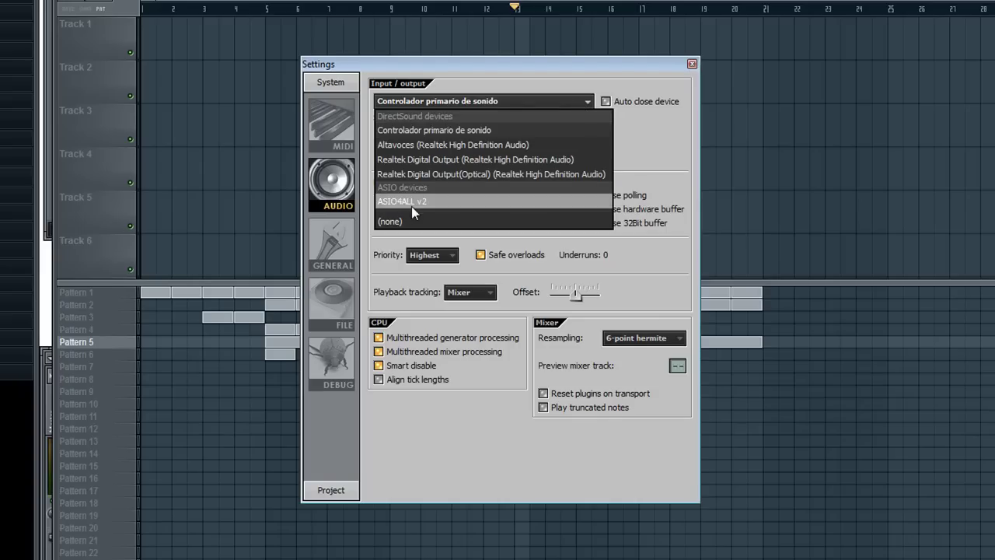
{"action": "left_click", "coordinate": [549, 129]}
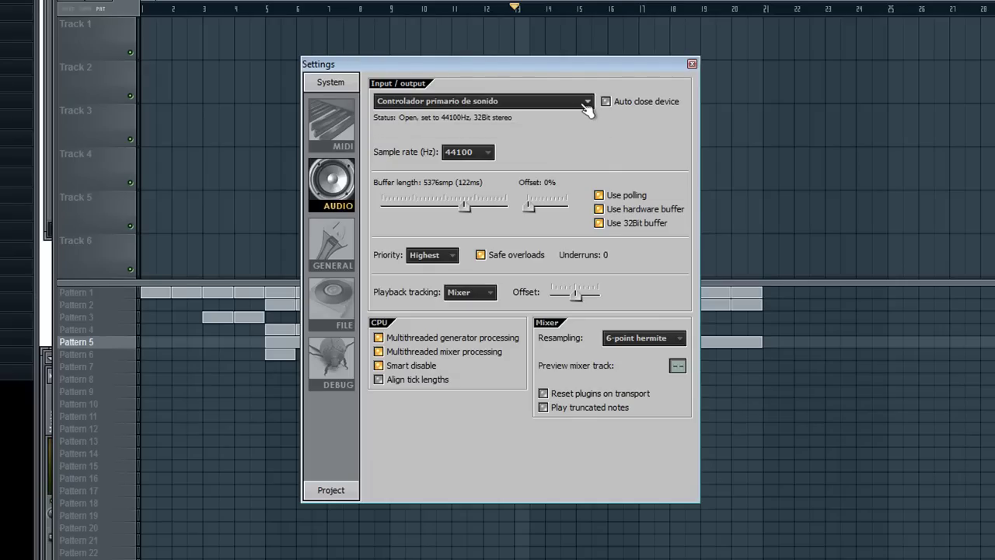
{"action": "left_click", "coordinate": [585, 104]}
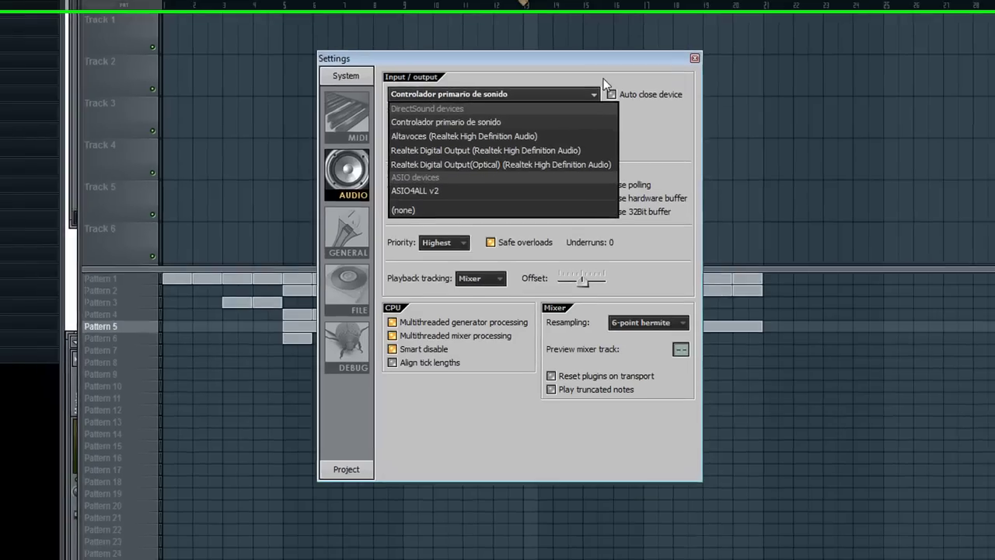
{"action": "left_click", "coordinate": [562, 131]}
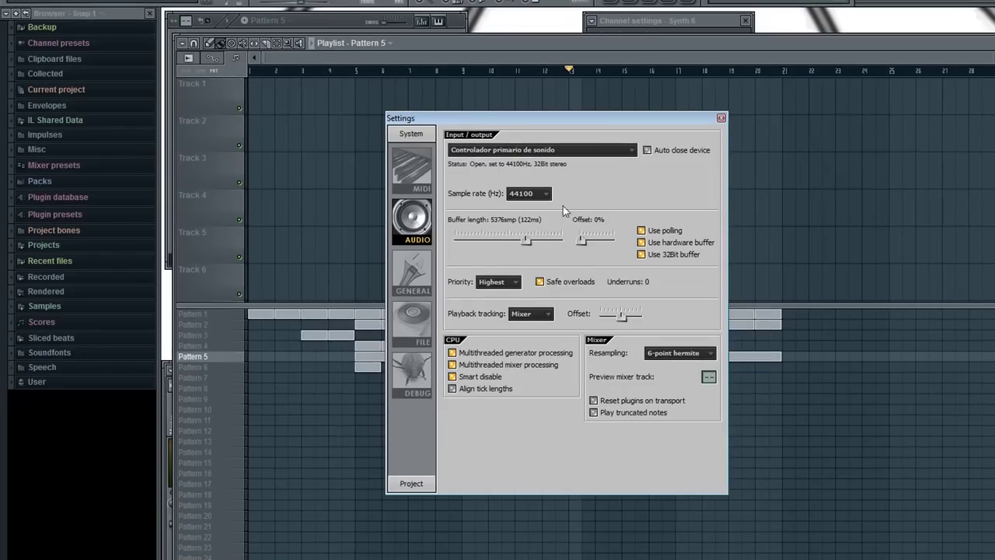
{"action": "left_click", "coordinate": [623, 156]}
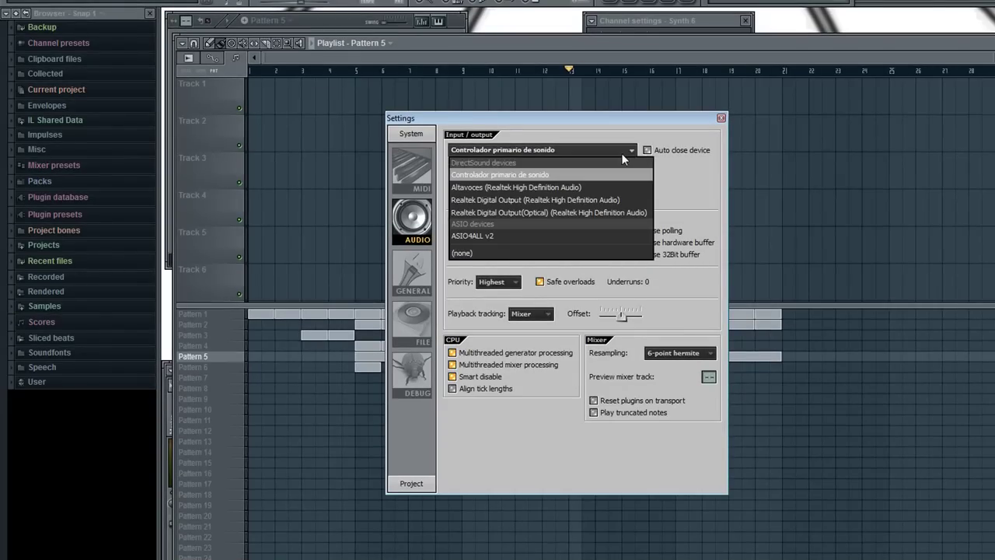
{"action": "left_click", "coordinate": [621, 152]}
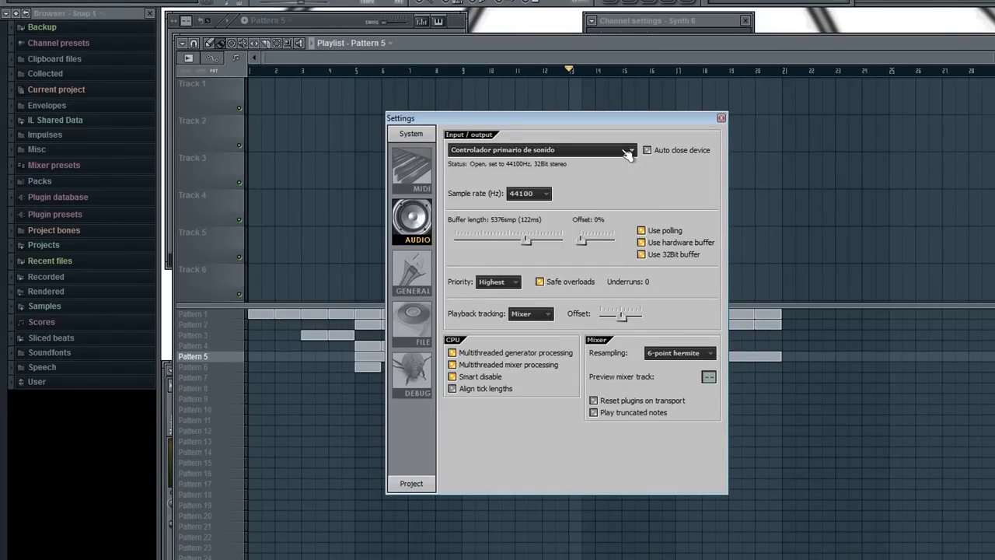
{"action": "left_click", "coordinate": [621, 149]}
{"action": "left_click", "coordinate": [614, 151]}
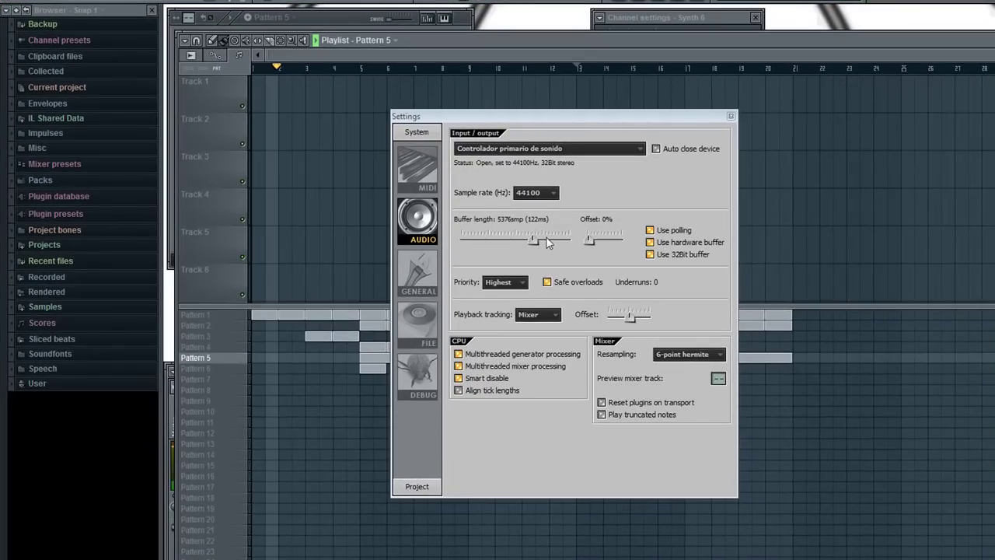
Try buffer lengths of 2352, 1888 and 1632 samples during song playback, and set the buffer length to 8192 samples.
{"action": "left_click_drag", "start_coordinate": [539, 243], "coordinate": [495, 244]}
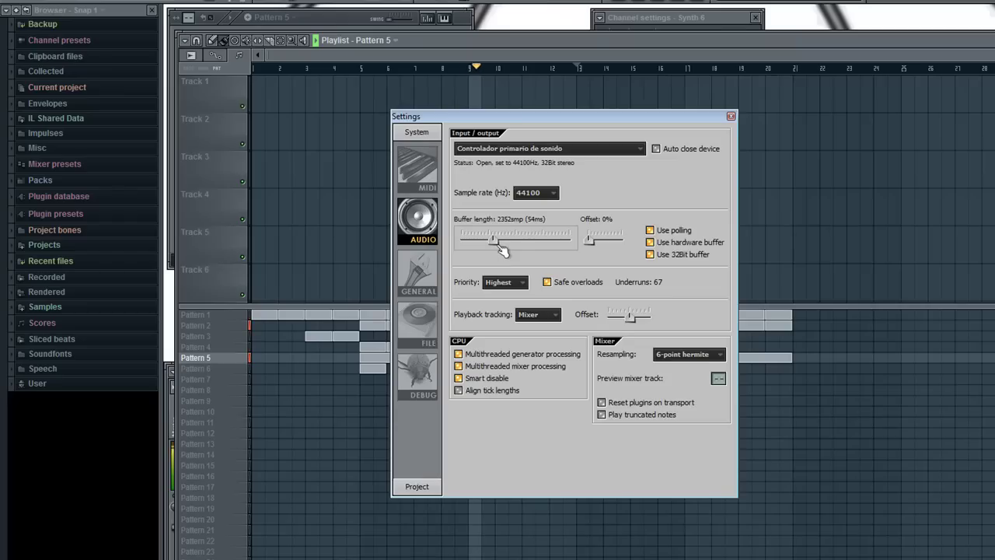
{"action": "left_click_drag", "start_coordinate": [497, 246], "coordinate": [492, 246]}
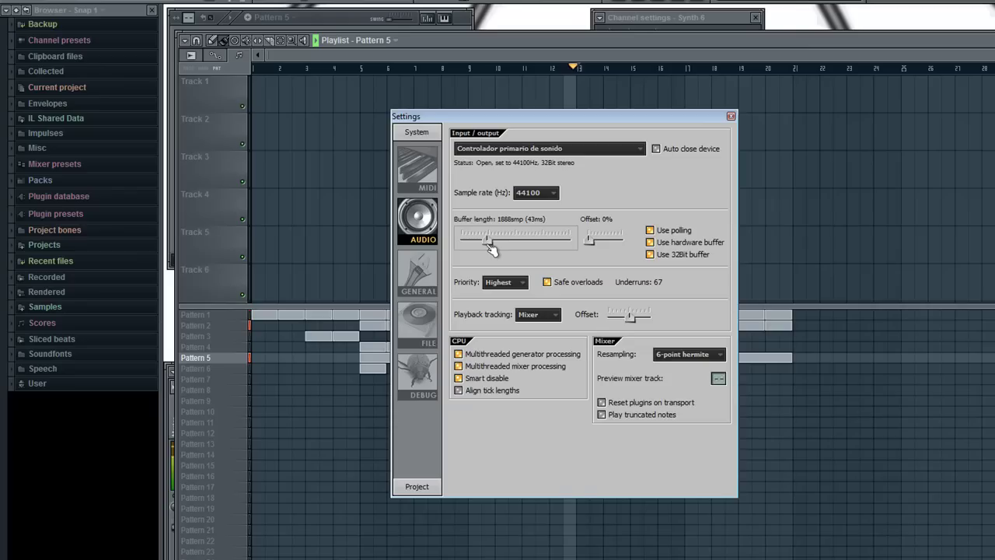
{"action": "left_click_drag", "start_coordinate": [492, 245], "coordinate": [488, 247]}
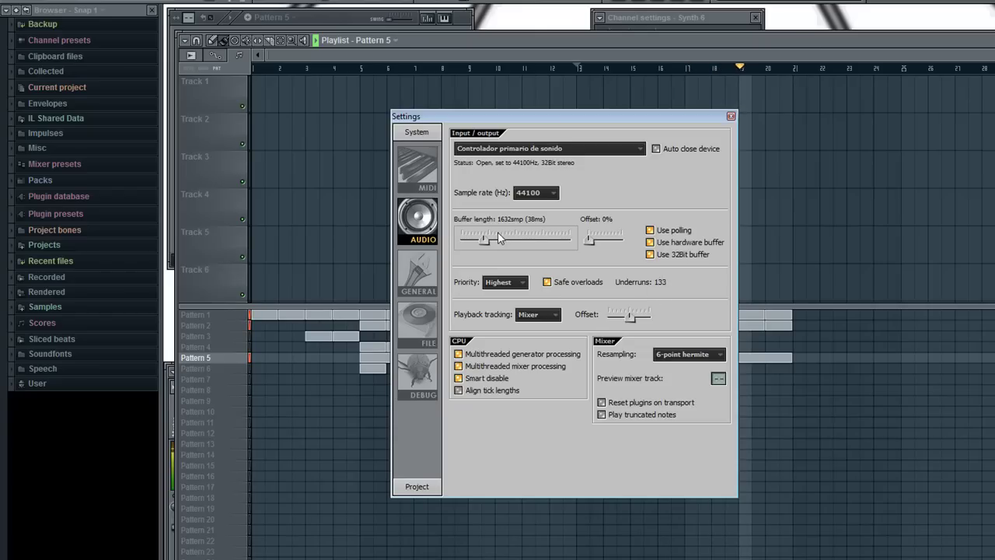
{"action": "left_click_drag", "start_coordinate": [486, 244], "coordinate": [638, 260]}
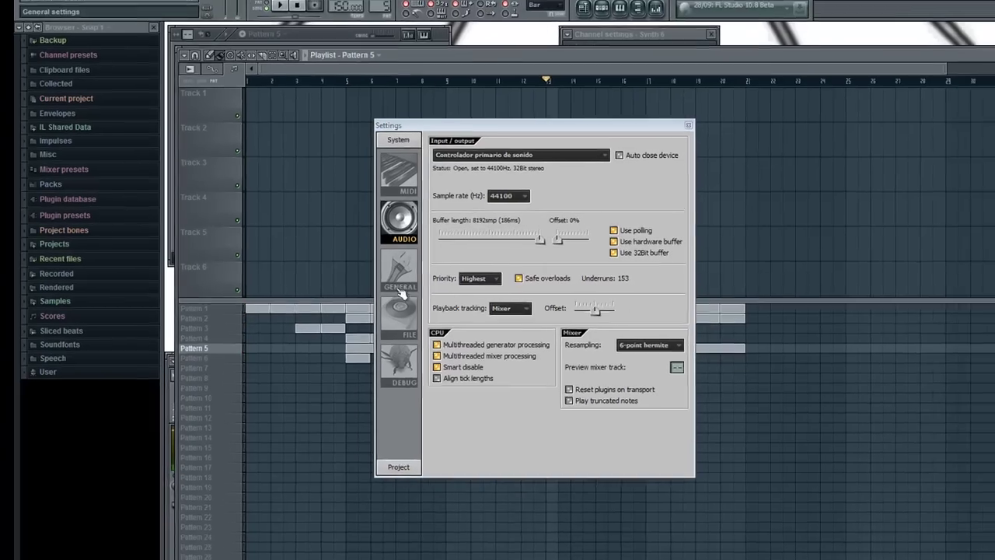
Look through the General, File, MIDI and Audio settings pages and close the settings.
{"action": "left_click", "coordinate": [400, 289]}
{"action": "left_click", "coordinate": [376, 307]}
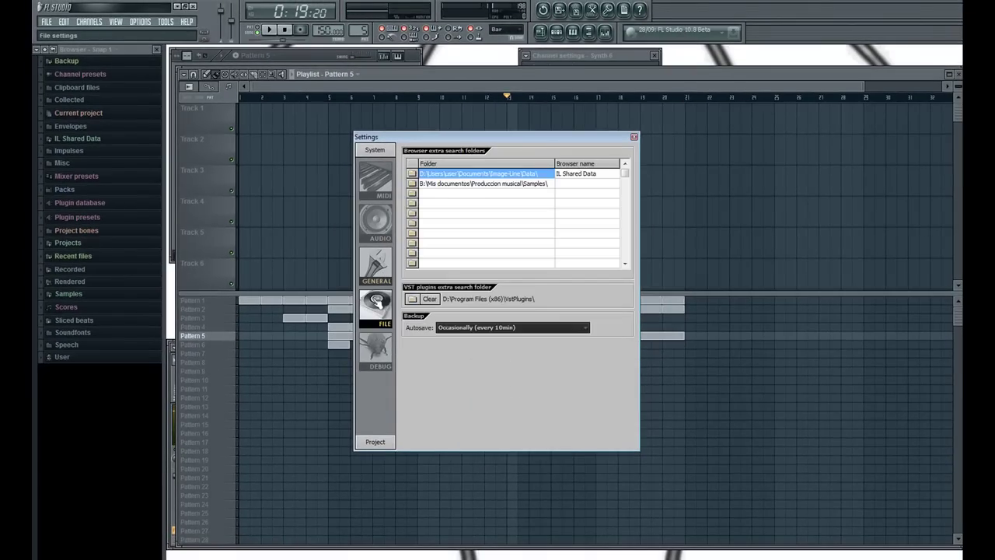
{"action": "left_click", "coordinate": [375, 187]}
{"action": "left_click", "coordinate": [384, 232]}
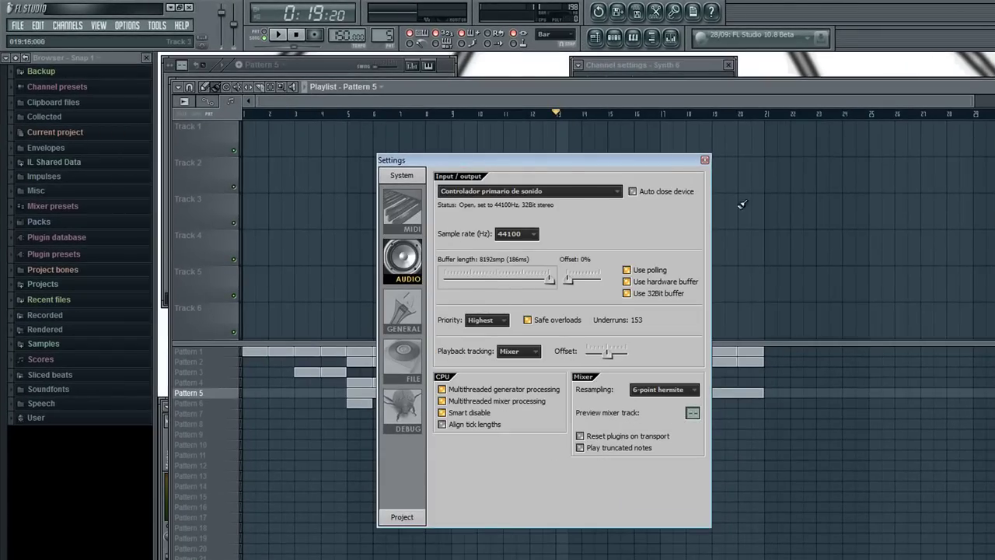
{"action": "left_click", "coordinate": [704, 161]}
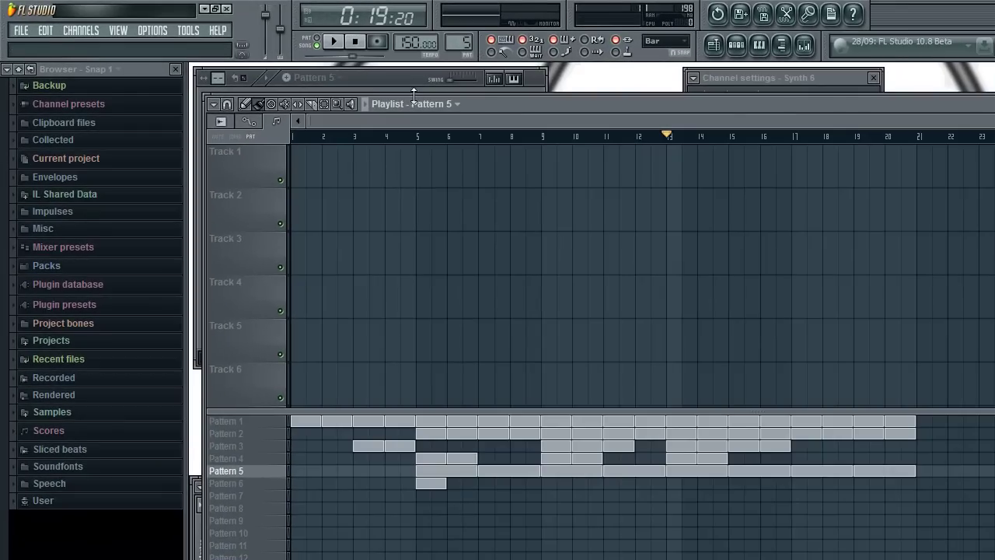
Bring up Pattern 5's step sequencer, open the song's MP3 export as untitled.mp3 to view its rendering options, and close them without rendering.
{"action": "left_click", "coordinate": [324, 66]}
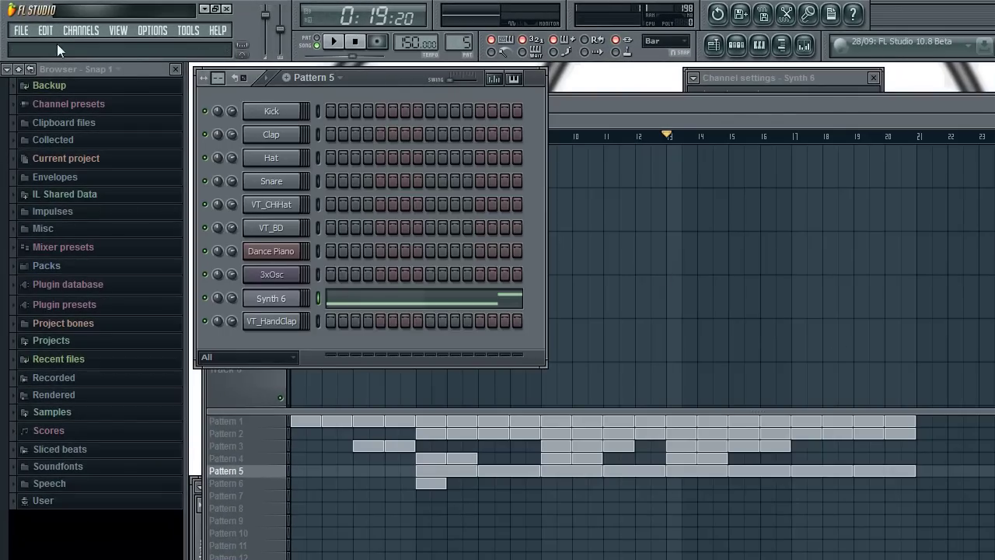
{"action": "left_click", "coordinate": [21, 31]}
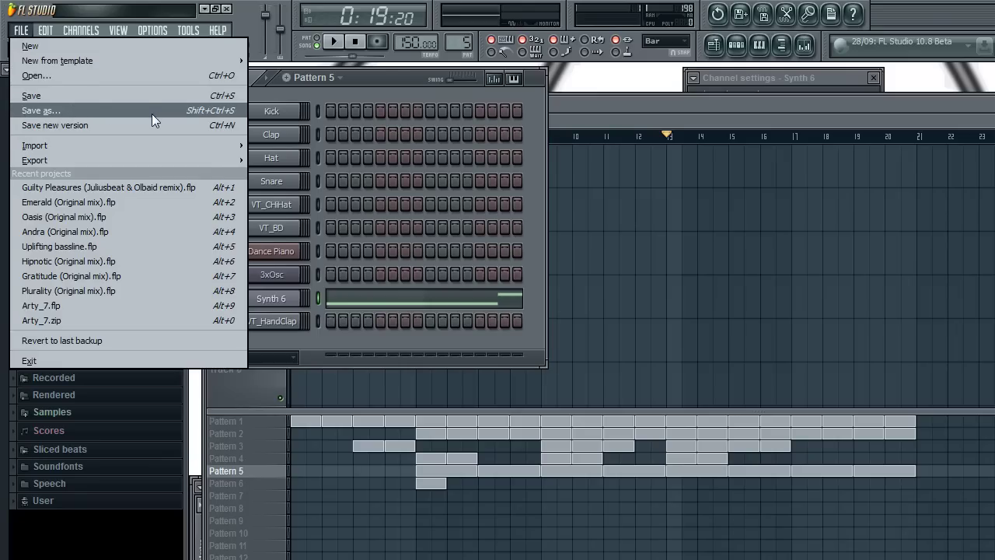
{"action": "mouse_move", "coordinate": [164, 158]}
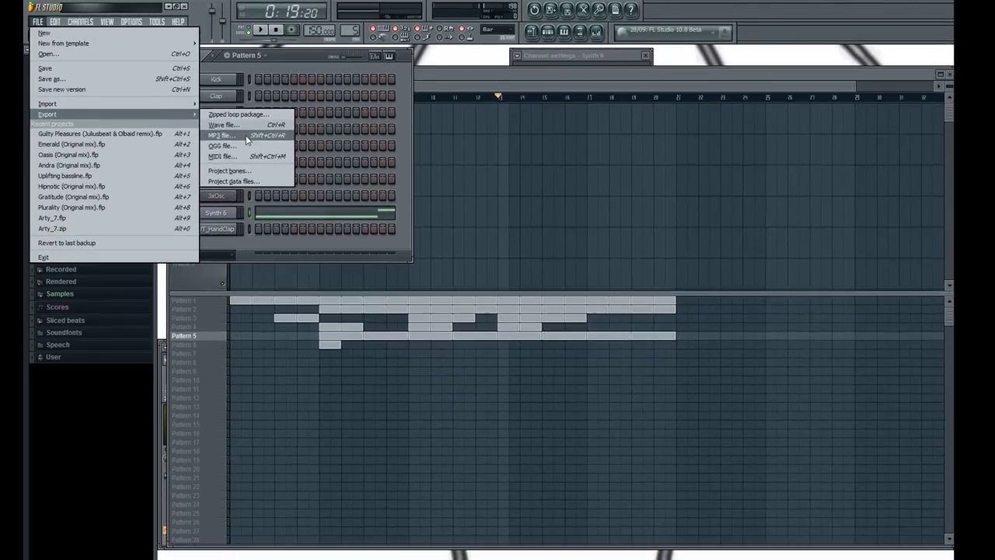
{"action": "left_click", "coordinate": [321, 190]}
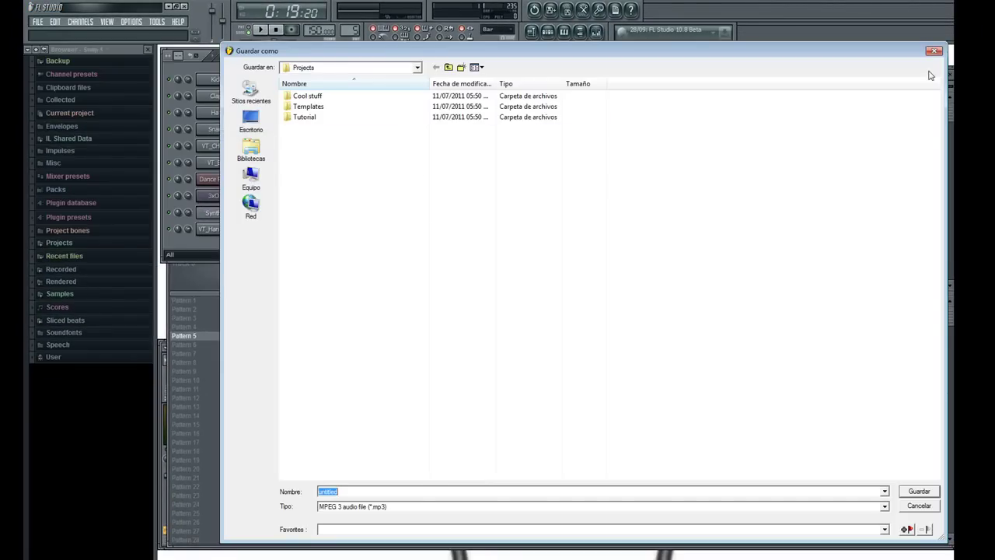
{"action": "left_click", "coordinate": [918, 490]}
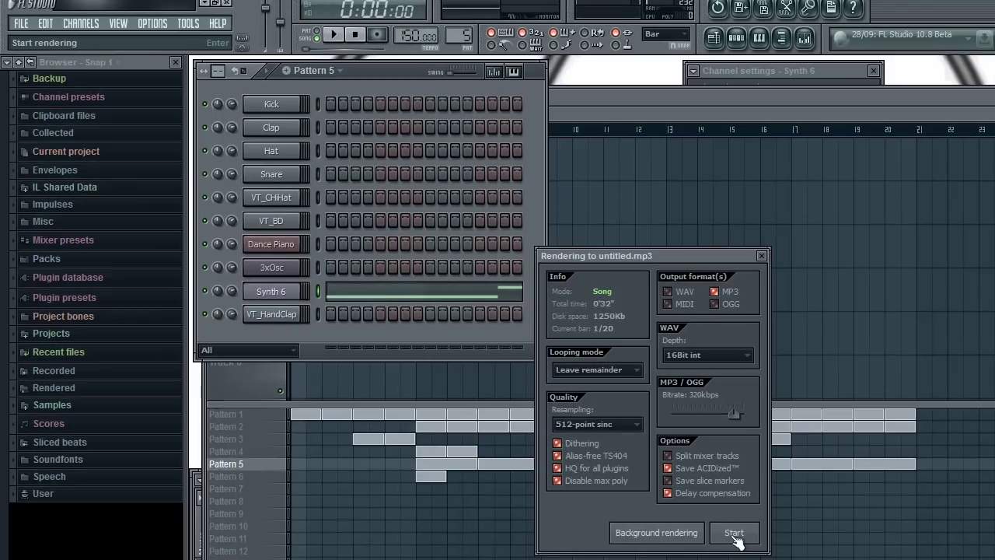
{"action": "left_click", "coordinate": [762, 256]}
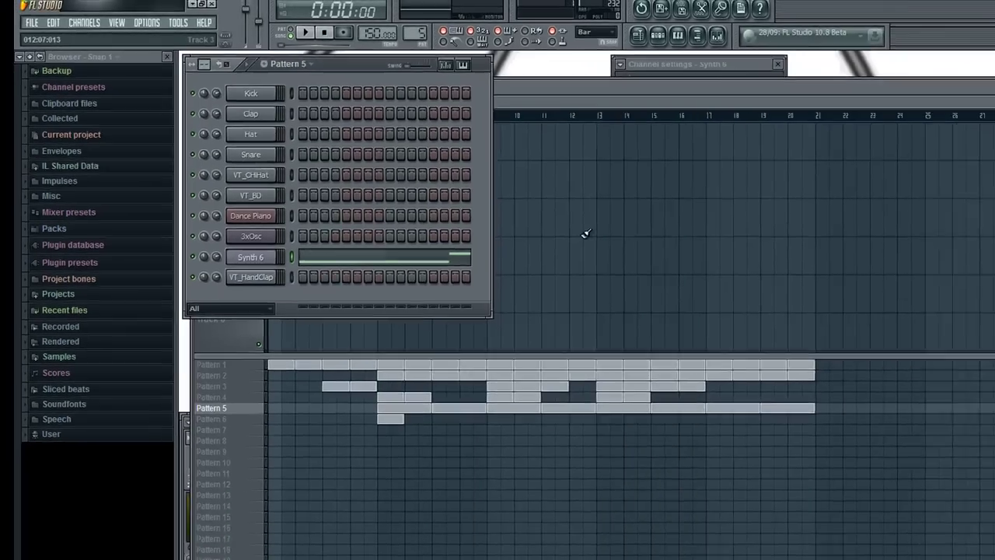